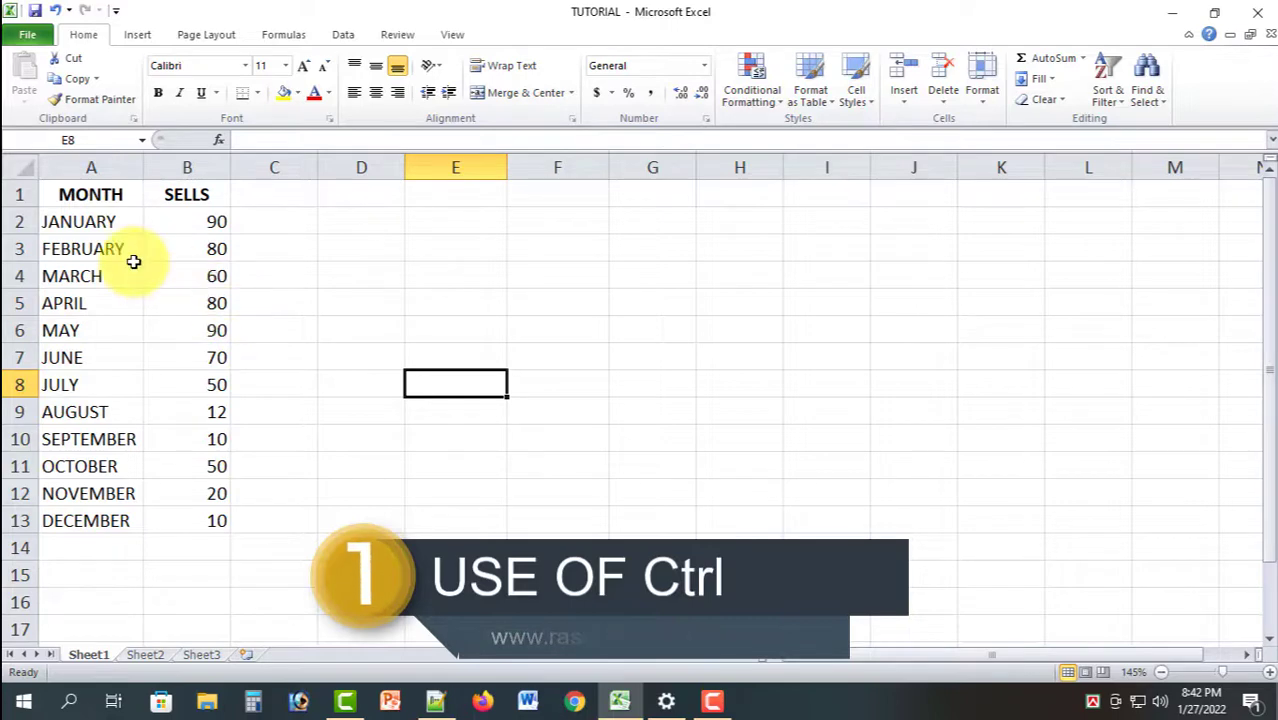
Copy the MONTH and SELLS table to columns F and G
{"action": "left_click_drag", "start_coordinate": [94, 194], "coordinate": [165, 518]}
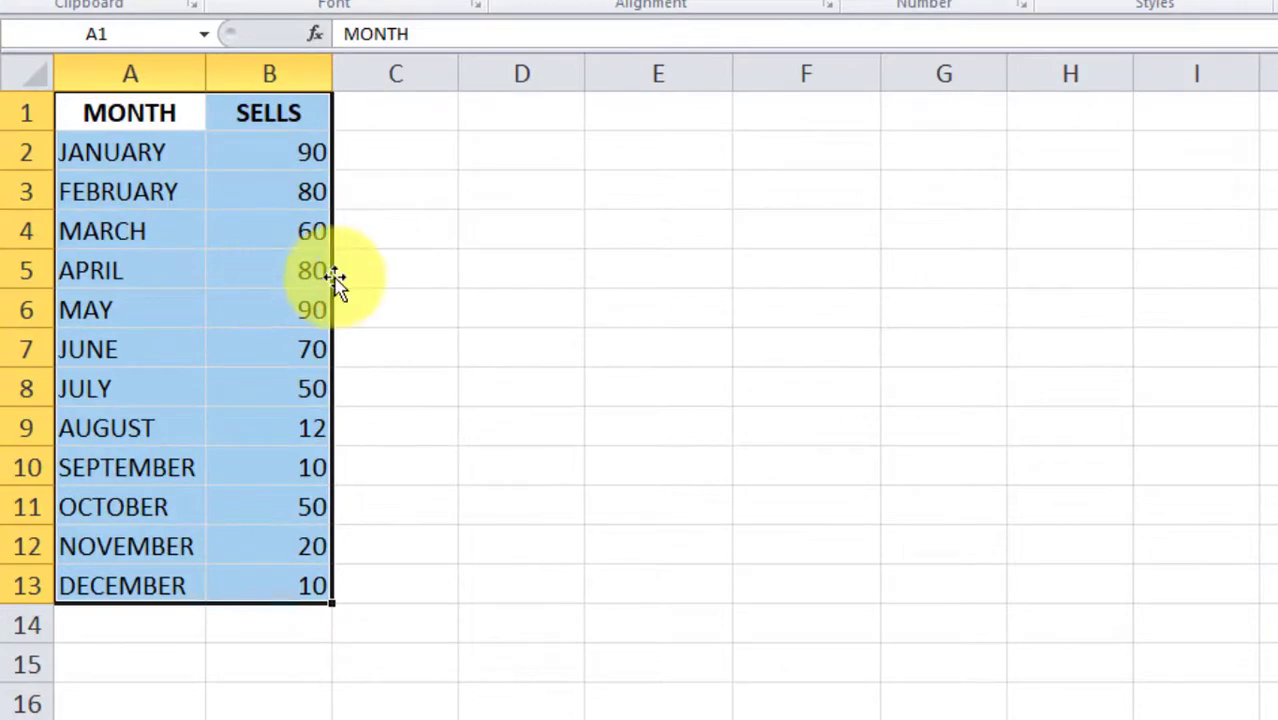
{"action": "key", "text": "ctrl"}
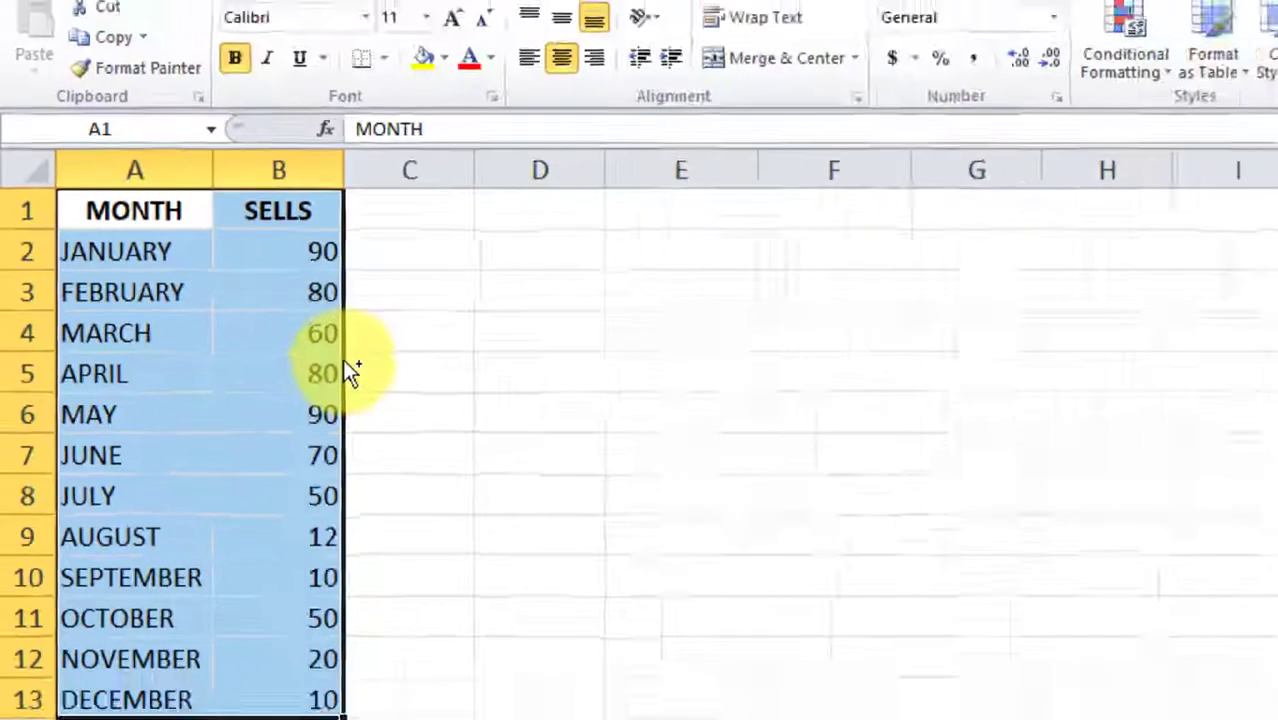
{"action": "left_click_drag", "start_coordinate": [600, 482], "coordinate": [758, 485]}
{"action": "left_click_drag", "start_coordinate": [325, 340], "coordinate": [630, 422]}
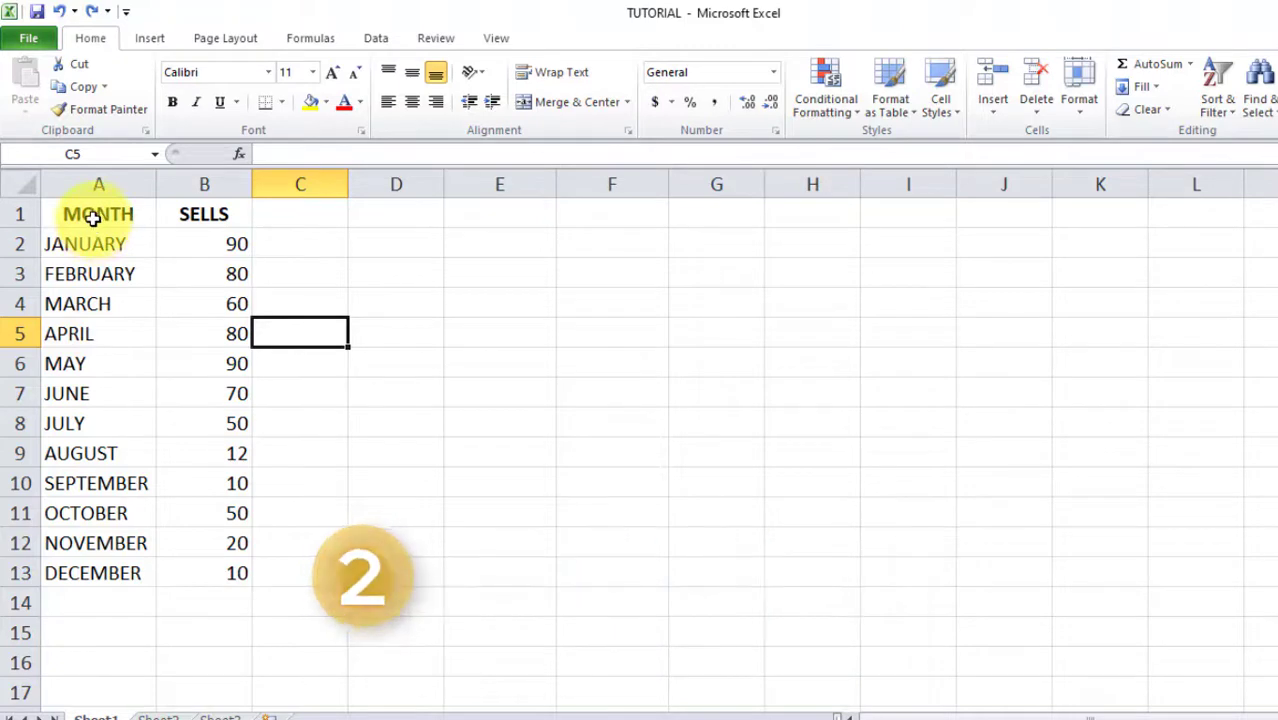
Insert a default SELLS column chart from A1:B13 and shift it slightly up and right
{"action": "left_click_drag", "start_coordinate": [92, 218], "coordinate": [204, 566]}
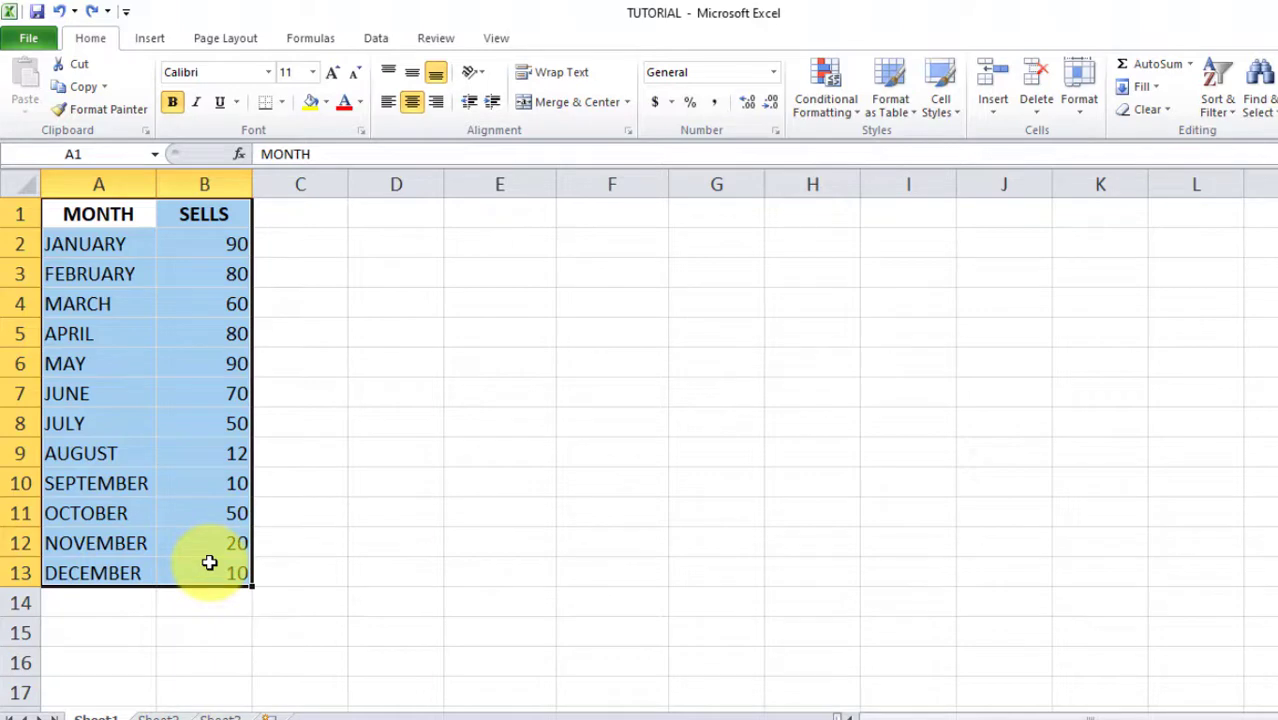
{"action": "key", "text": "ctrl+F1"}
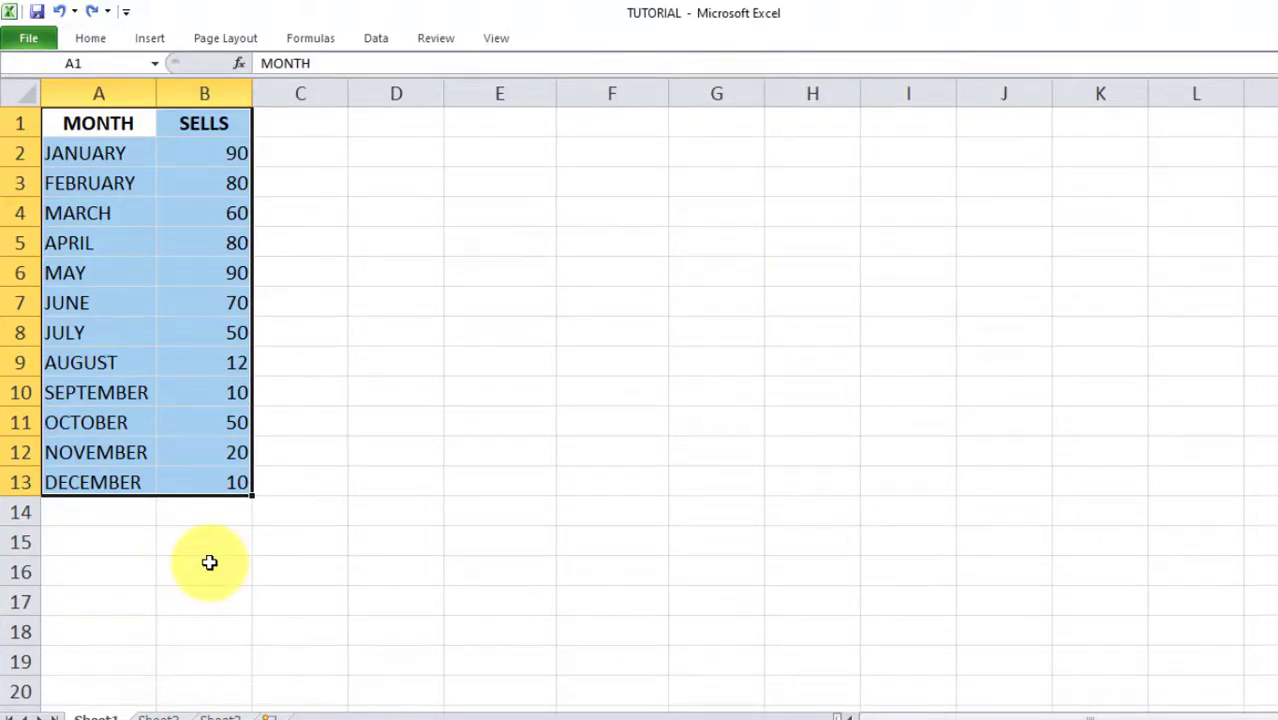
{"action": "key", "text": "ctrl+F1"}
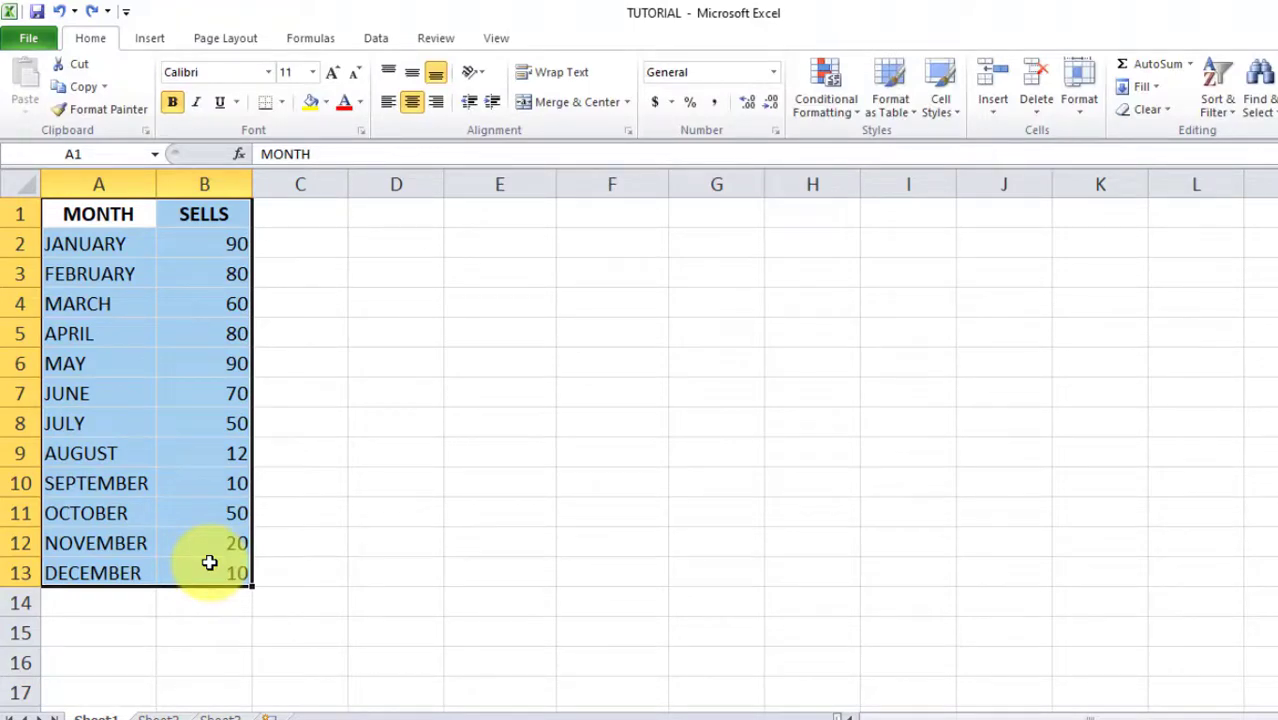
{"action": "key", "text": "alt+F1"}
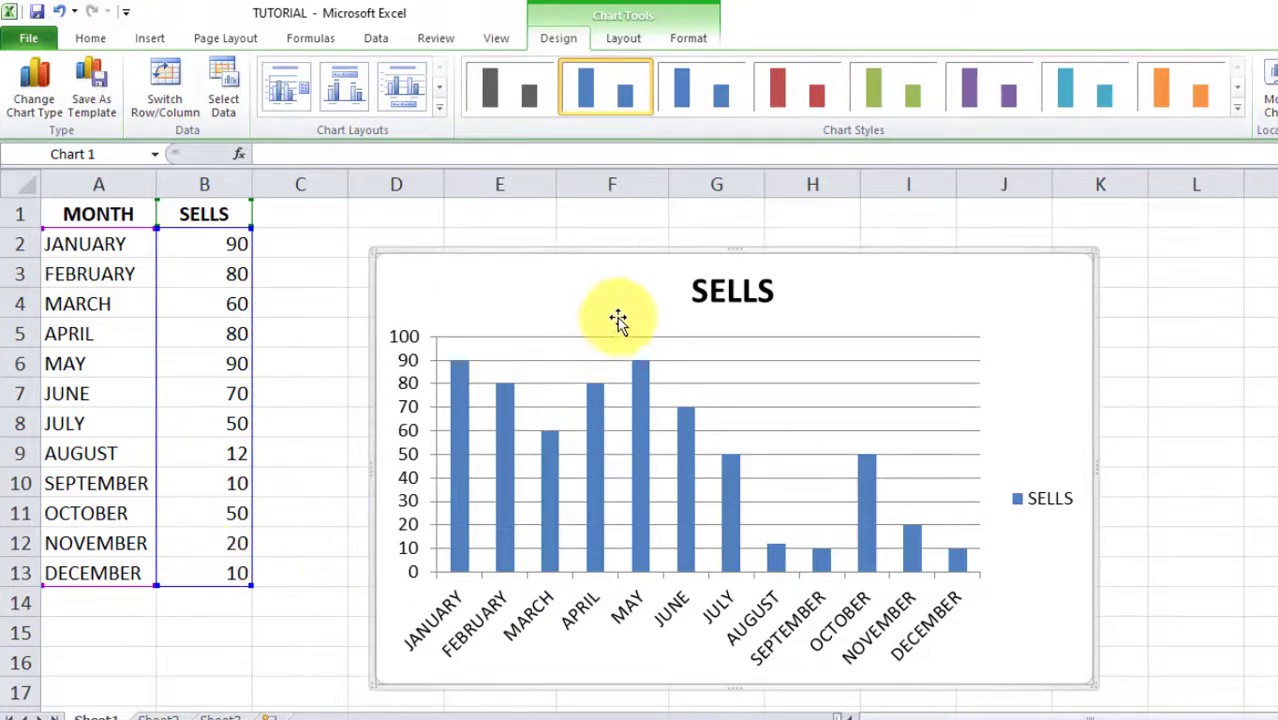
{"action": "left_click_drag", "start_coordinate": [619, 320], "coordinate": [671, 283]}
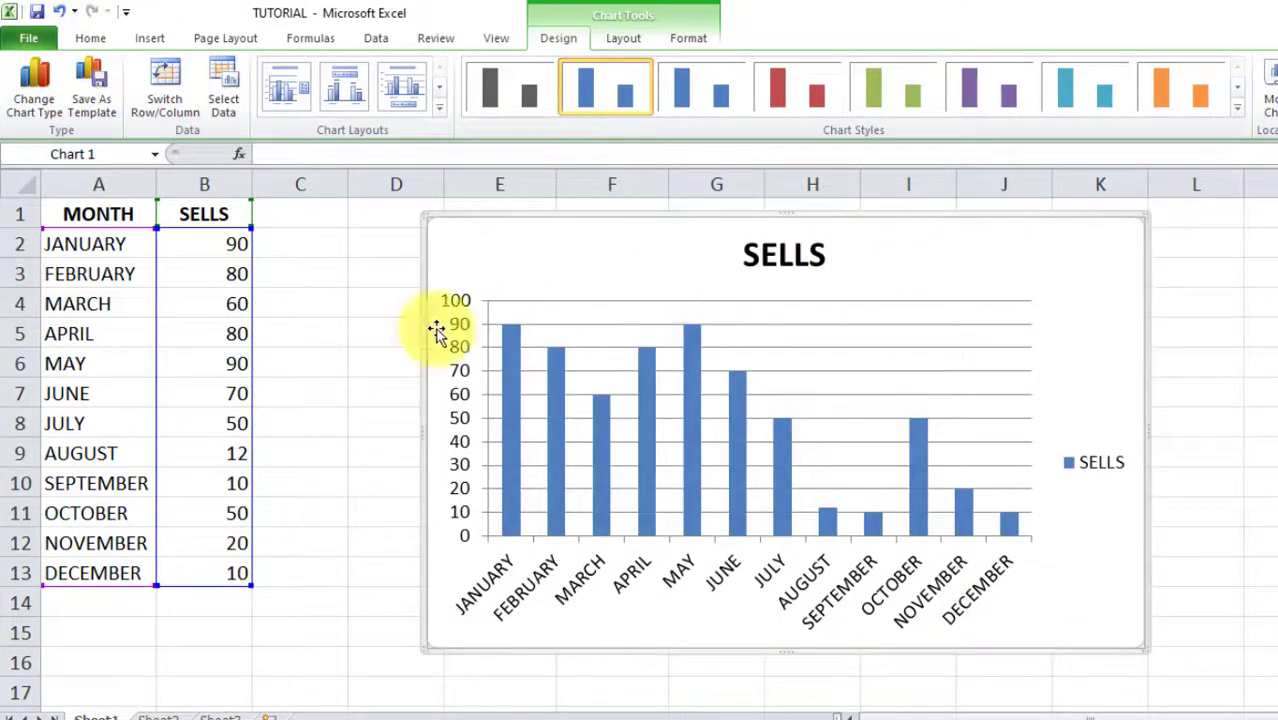
Reselect the whole table A1:B13
{"action": "left_click", "coordinate": [236, 312]}
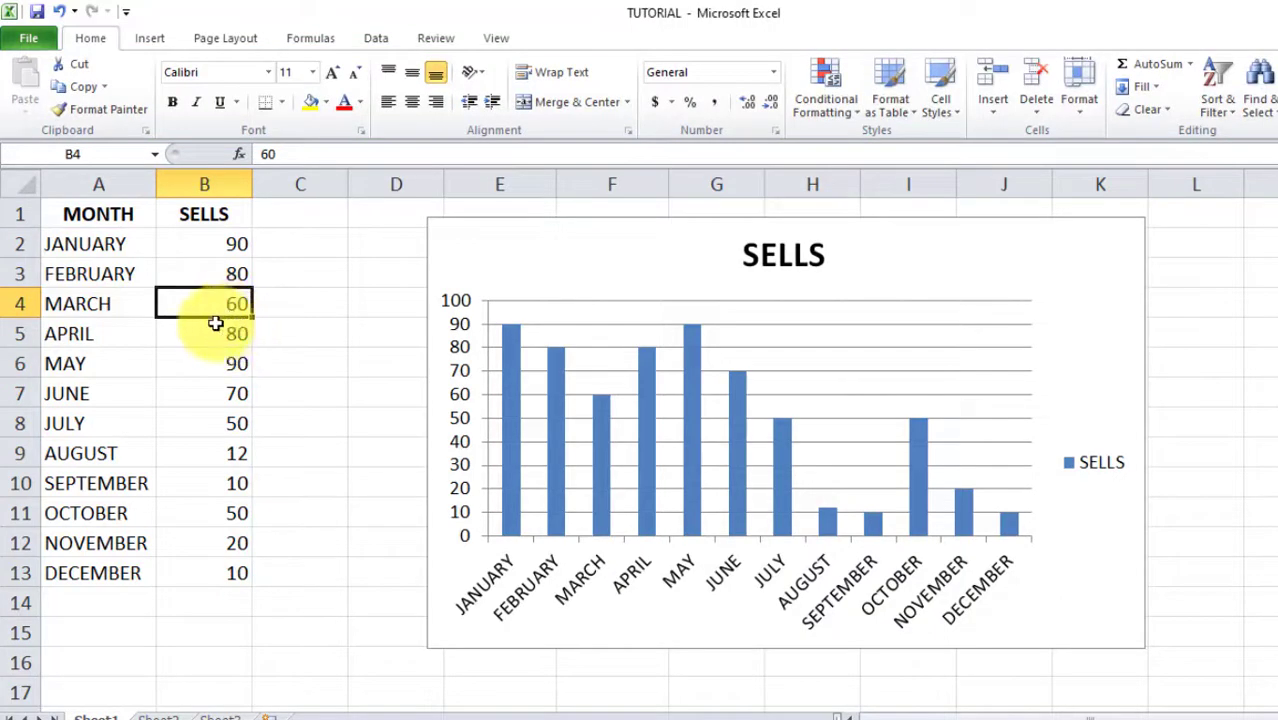
{"action": "left_click_drag", "start_coordinate": [80, 214], "coordinate": [110, 365]}
{"action": "left_click_drag", "start_coordinate": [157, 415], "coordinate": [194, 565]}
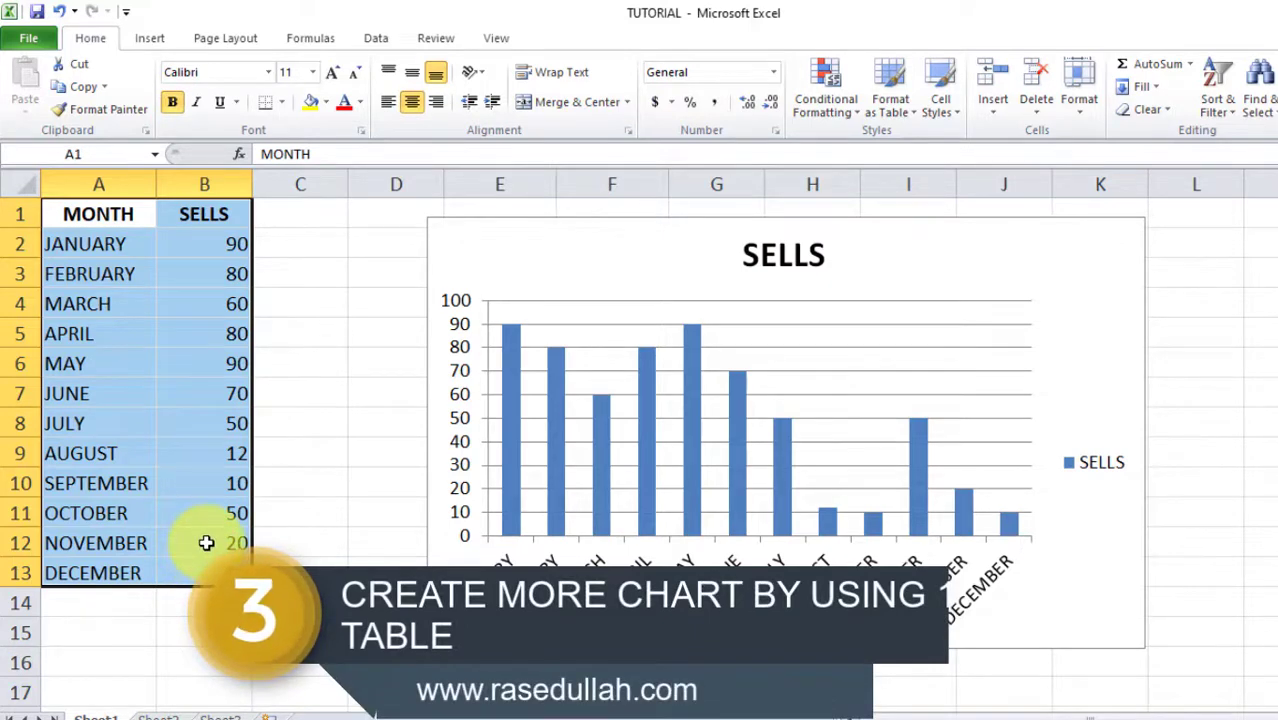
Insert a second SELLS column chart from A1:B13 with Alt+F1 and align it right of the first
{"action": "key", "text": "alt+F1"}
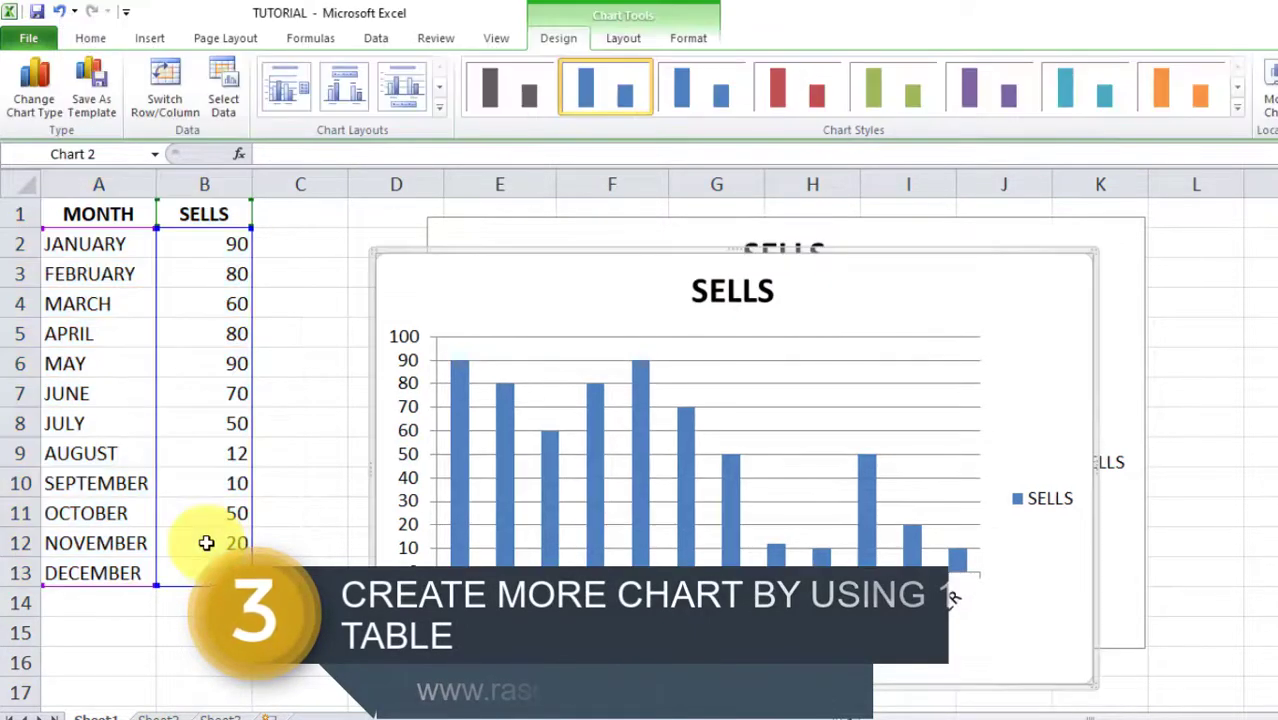
{"action": "left_click_drag", "start_coordinate": [590, 297], "coordinate": [600, 330]}
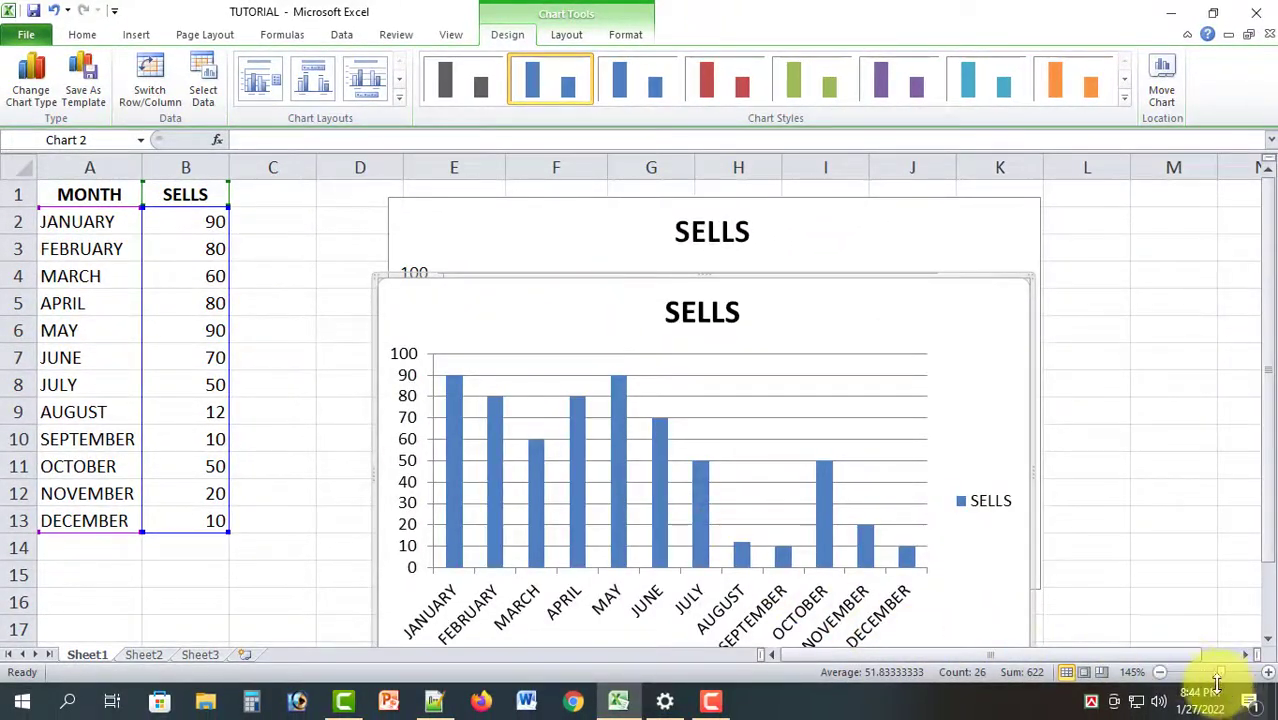
{"action": "left_click", "coordinate": [1202, 672]}
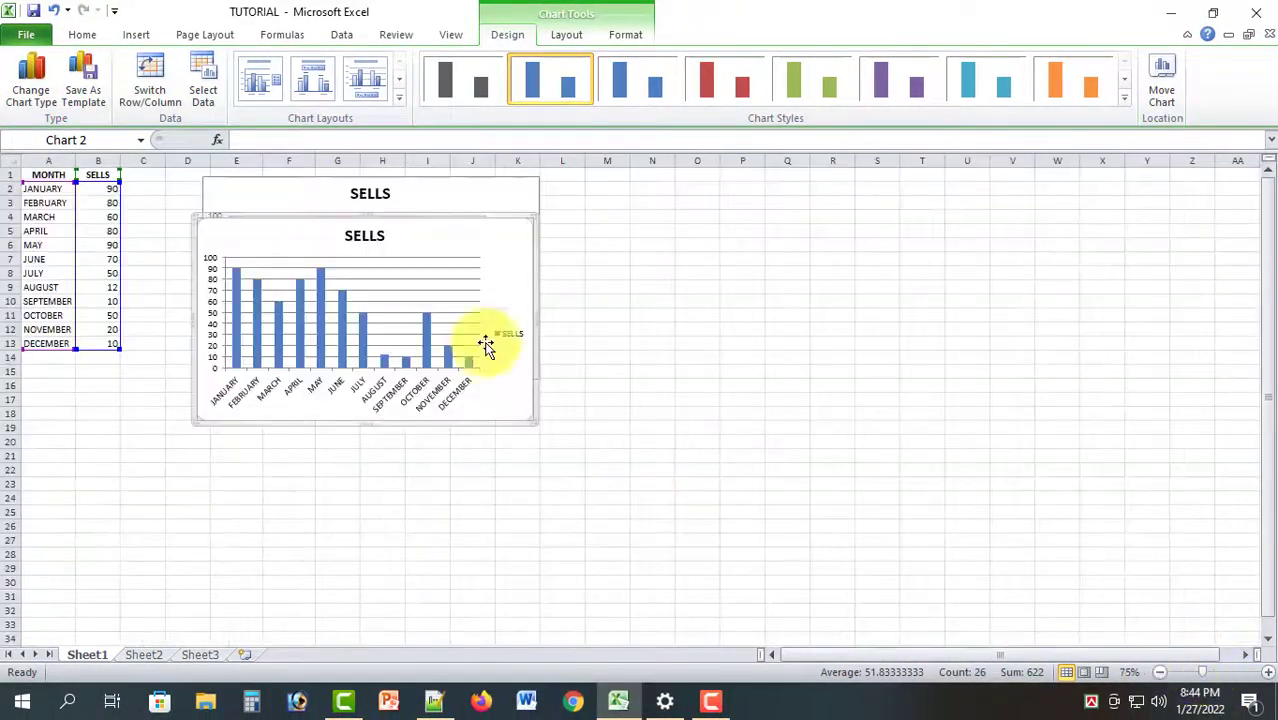
{"action": "left_click_drag", "start_coordinate": [420, 245], "coordinate": [776, 188]}
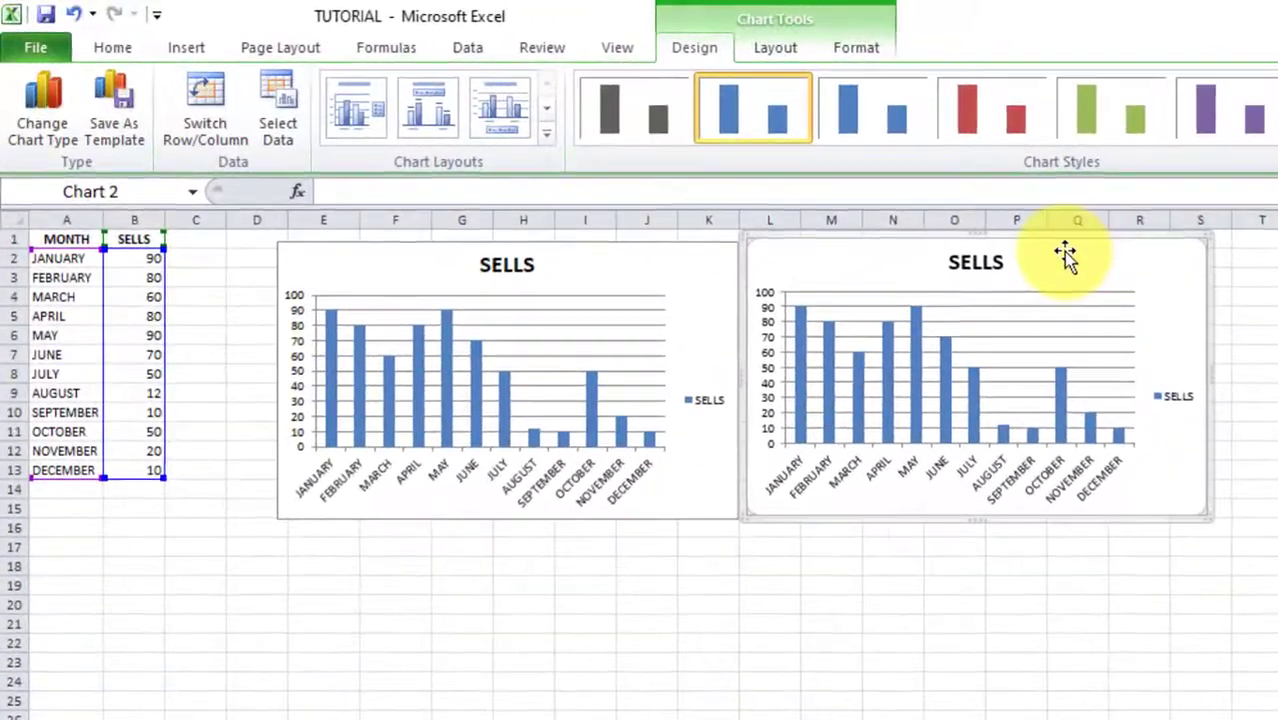
{"action": "left_click_drag", "start_coordinate": [1061, 257], "coordinate": [1064, 265]}
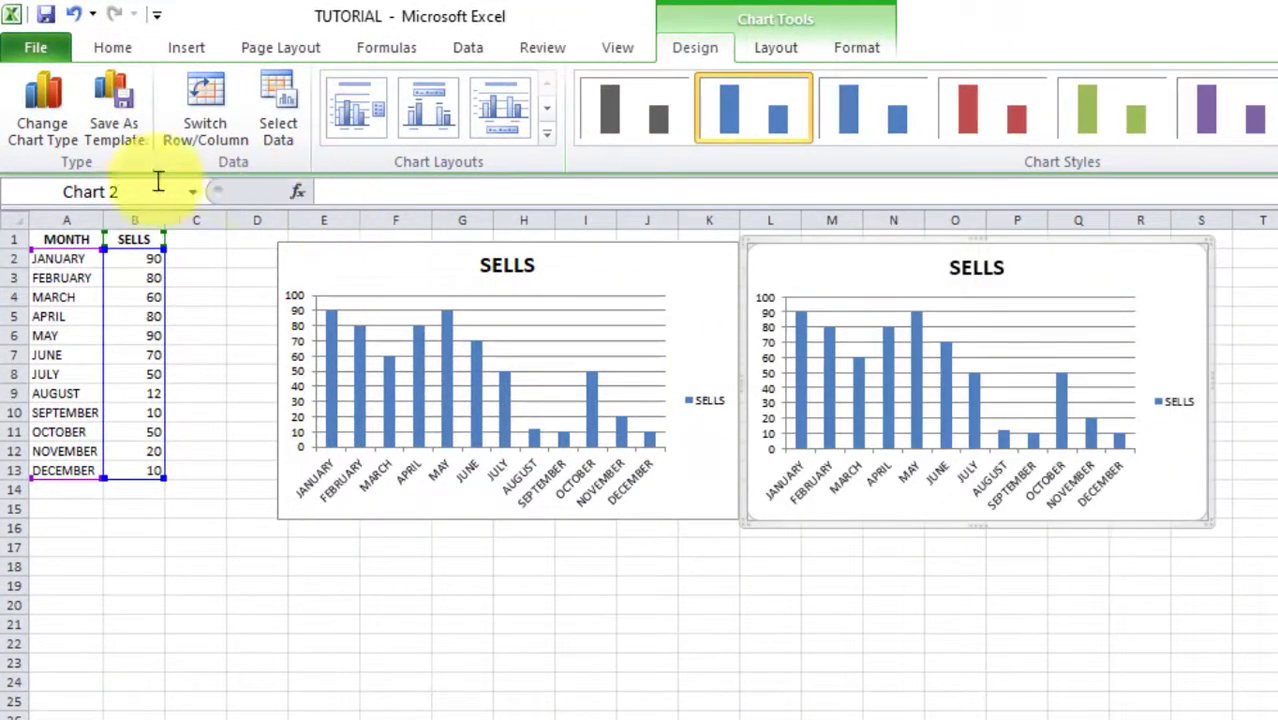
Change the second chart to Exploded pie in 3-D, make it taller and shift it right
{"action": "left_click", "coordinate": [62, 145]}
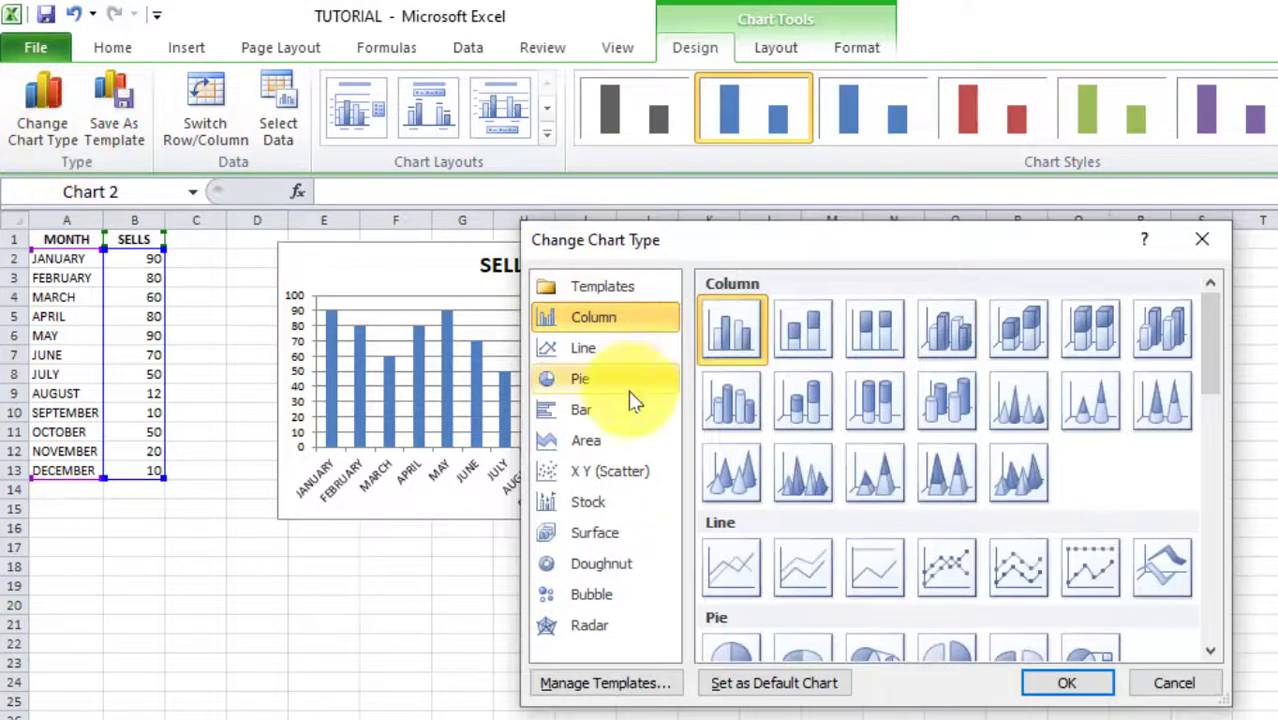
{"action": "left_click", "coordinate": [581, 385]}
{"action": "scroll", "coordinate": [864, 514], "scroll_direction": "down", "scroll_amount": 5}
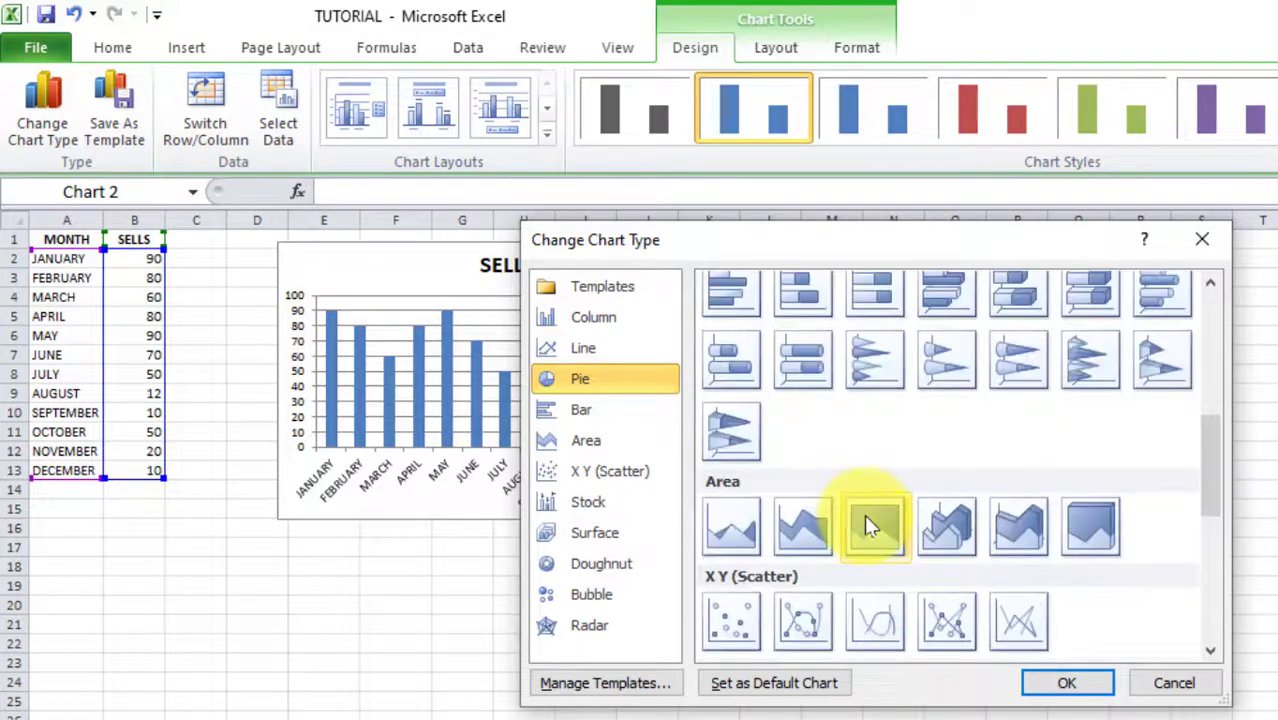
{"action": "scroll", "coordinate": [972, 467], "scroll_direction": "up", "scroll_amount": 2}
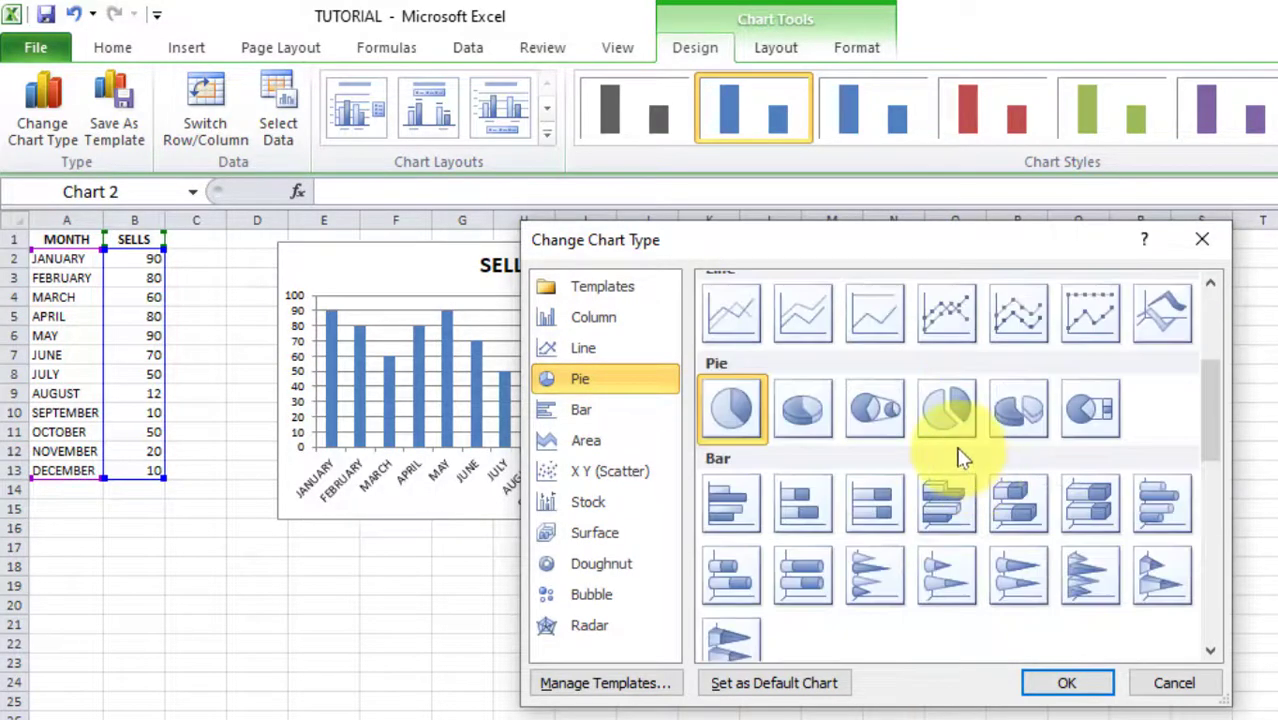
{"action": "left_click", "coordinate": [1016, 410]}
{"action": "left_click", "coordinate": [1067, 684]}
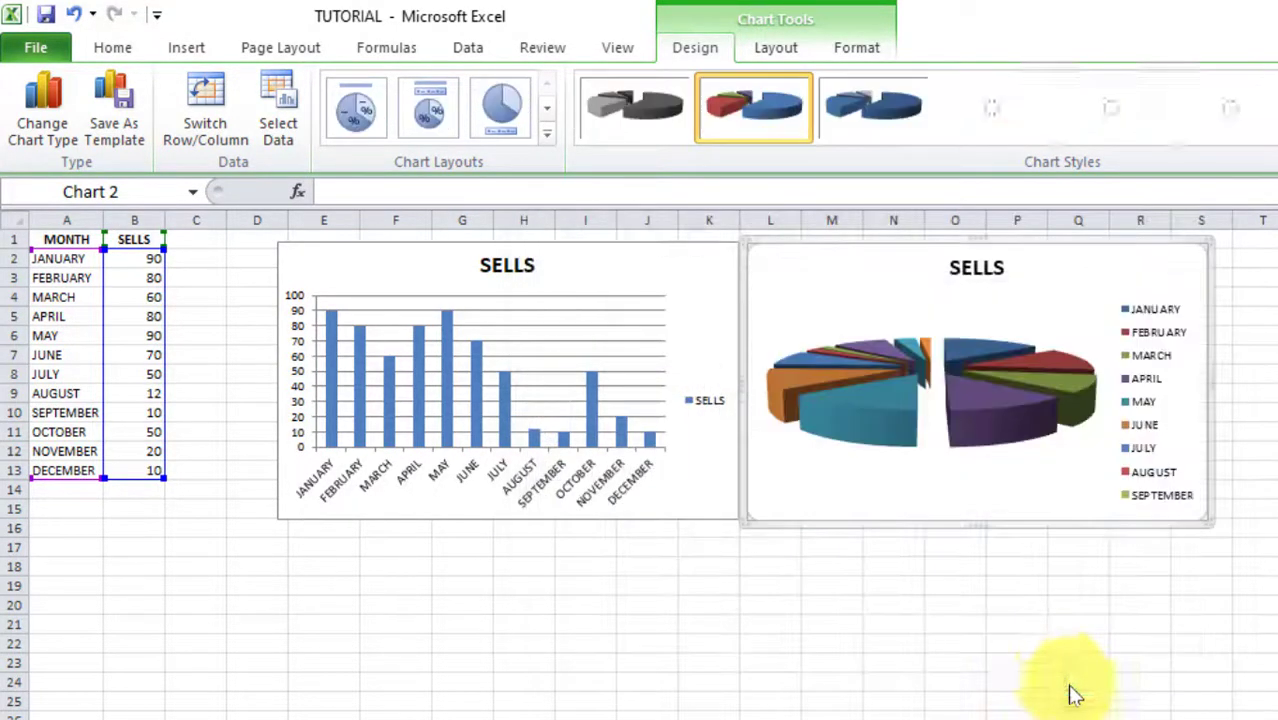
{"action": "left_click_drag", "start_coordinate": [1208, 523], "coordinate": [1255, 593]}
{"action": "left_click_drag", "start_coordinate": [1037, 269], "coordinate": [1113, 285]}
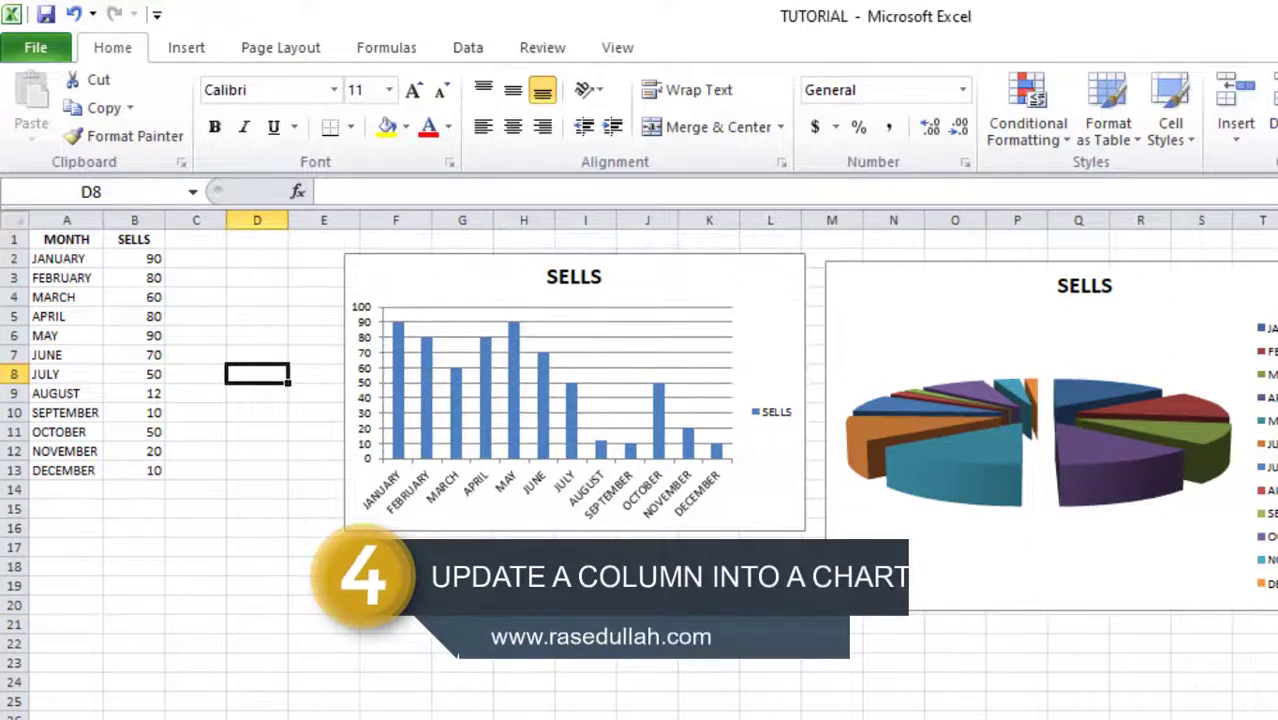
Copy the SELLS column B1:B13 into column C
{"action": "scroll", "coordinate": [640, 465], "scroll_direction": "up", "scroll_amount": 2}
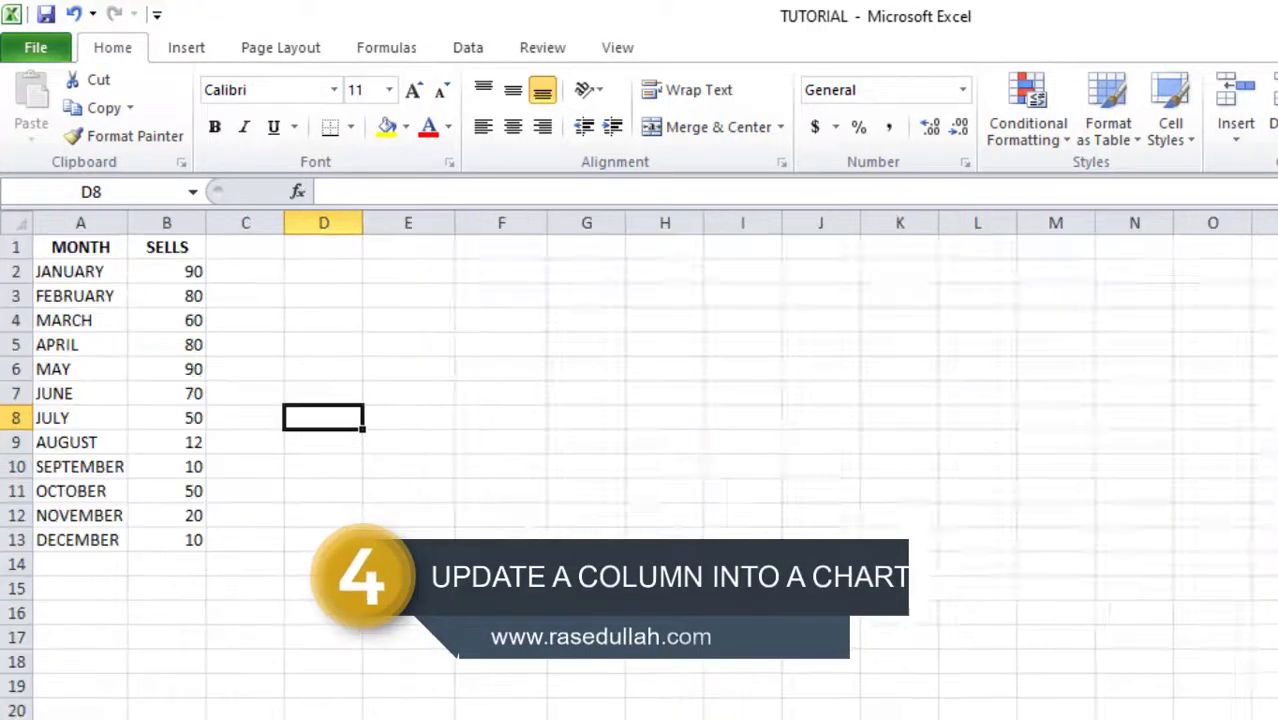
{"action": "left_click_drag", "start_coordinate": [95, 248], "coordinate": [185, 527]}
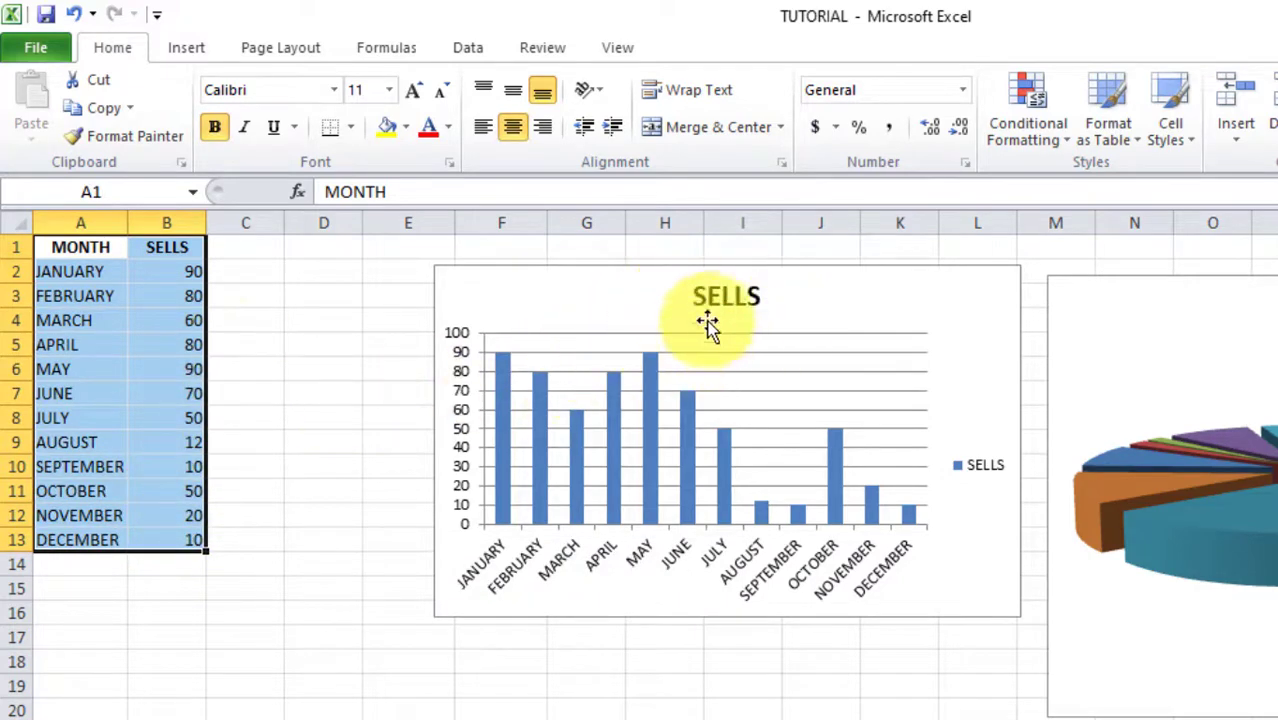
{"action": "left_click", "coordinate": [305, 320]}
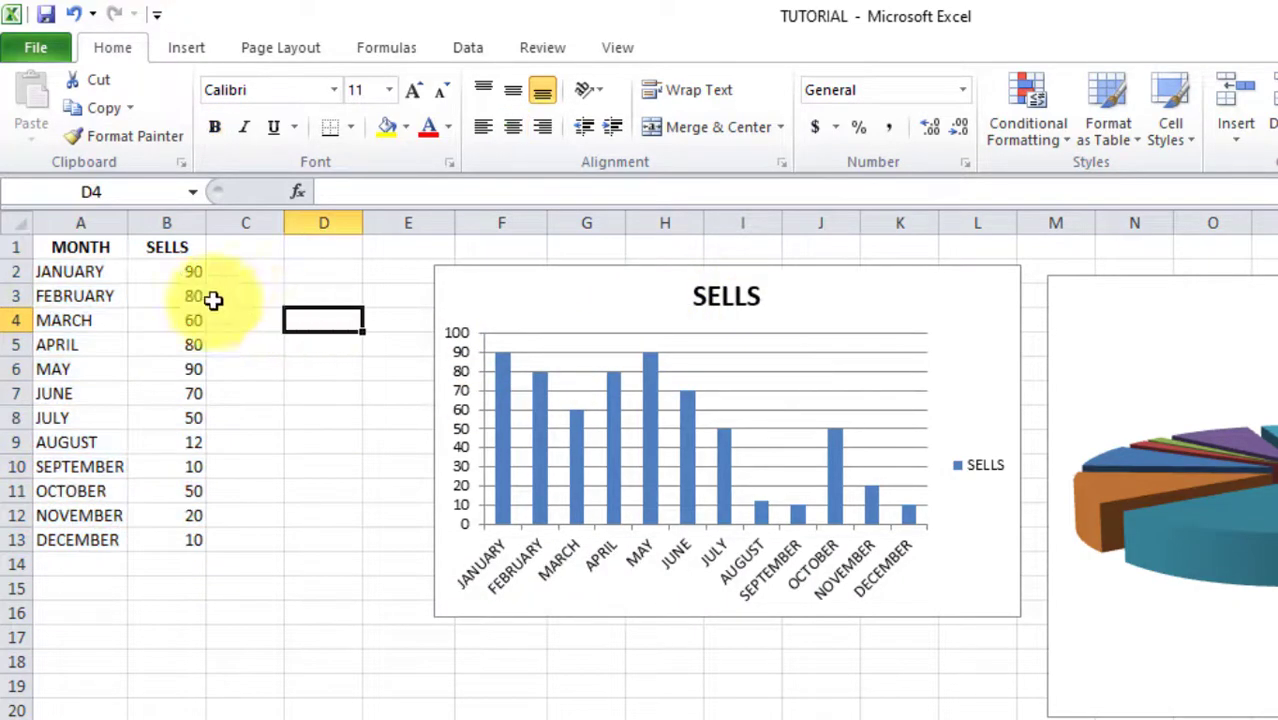
{"action": "left_click_drag", "start_coordinate": [185, 248], "coordinate": [185, 528]}
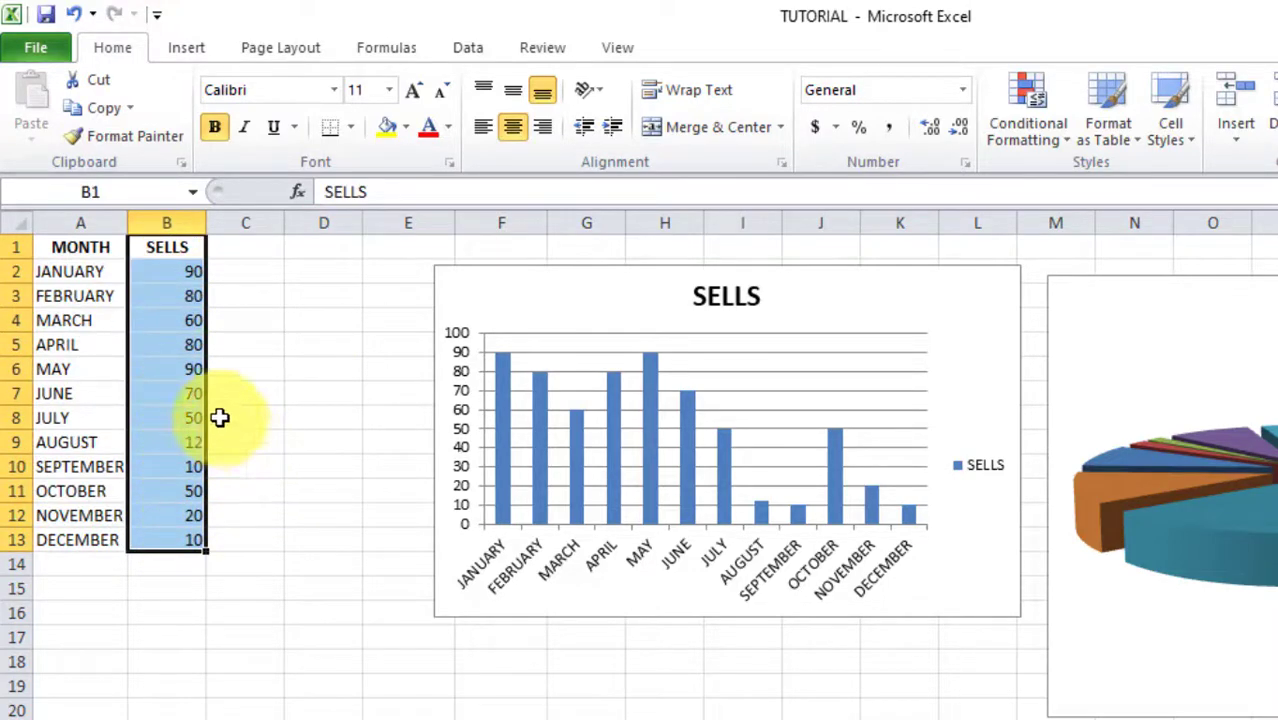
{"action": "left_click_drag", "start_coordinate": [215, 400], "coordinate": [257, 399]}
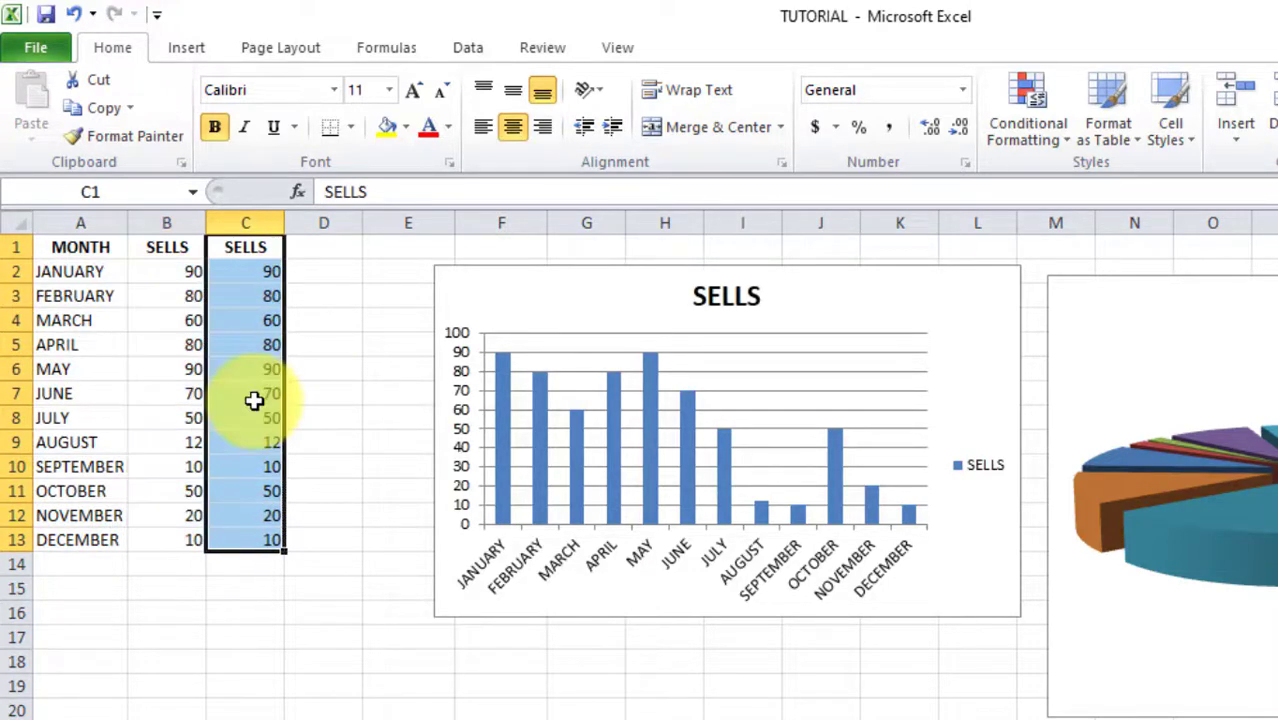
Copy the column C figures and paste them into the column chart as a second series
{"action": "right_click", "coordinate": [259, 300]}
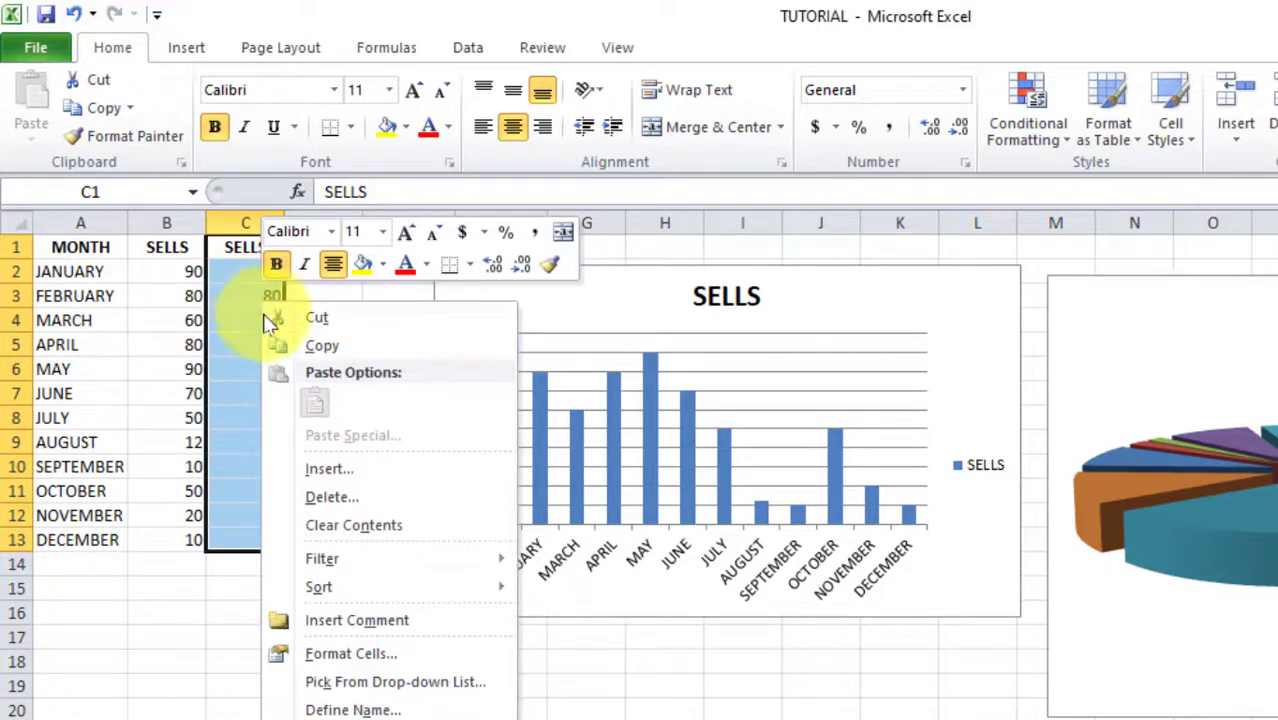
{"action": "left_click", "coordinate": [325, 346]}
{"action": "left_click", "coordinate": [600, 332]}
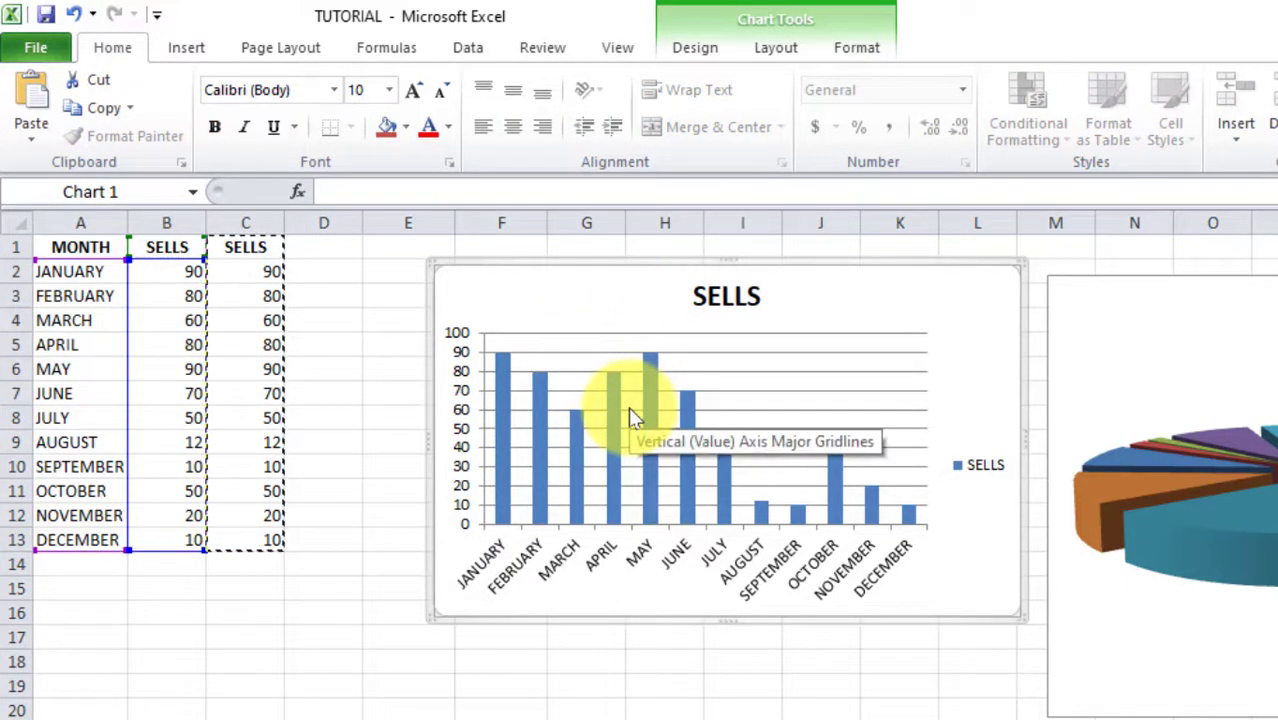
{"action": "key", "text": "ctrl+v"}
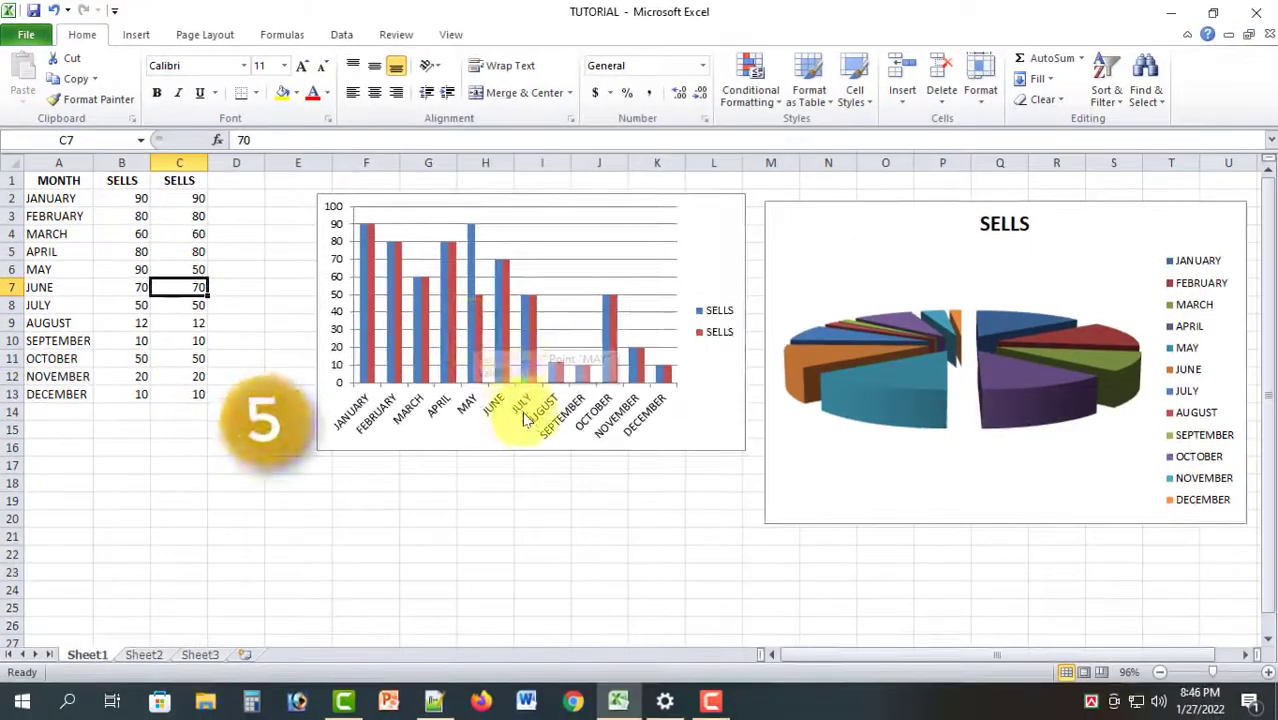
{"action": "left_click", "coordinate": [479, 515]}
{"action": "scroll", "coordinate": [474, 491], "scroll_direction": "down", "scroll_amount": 2}
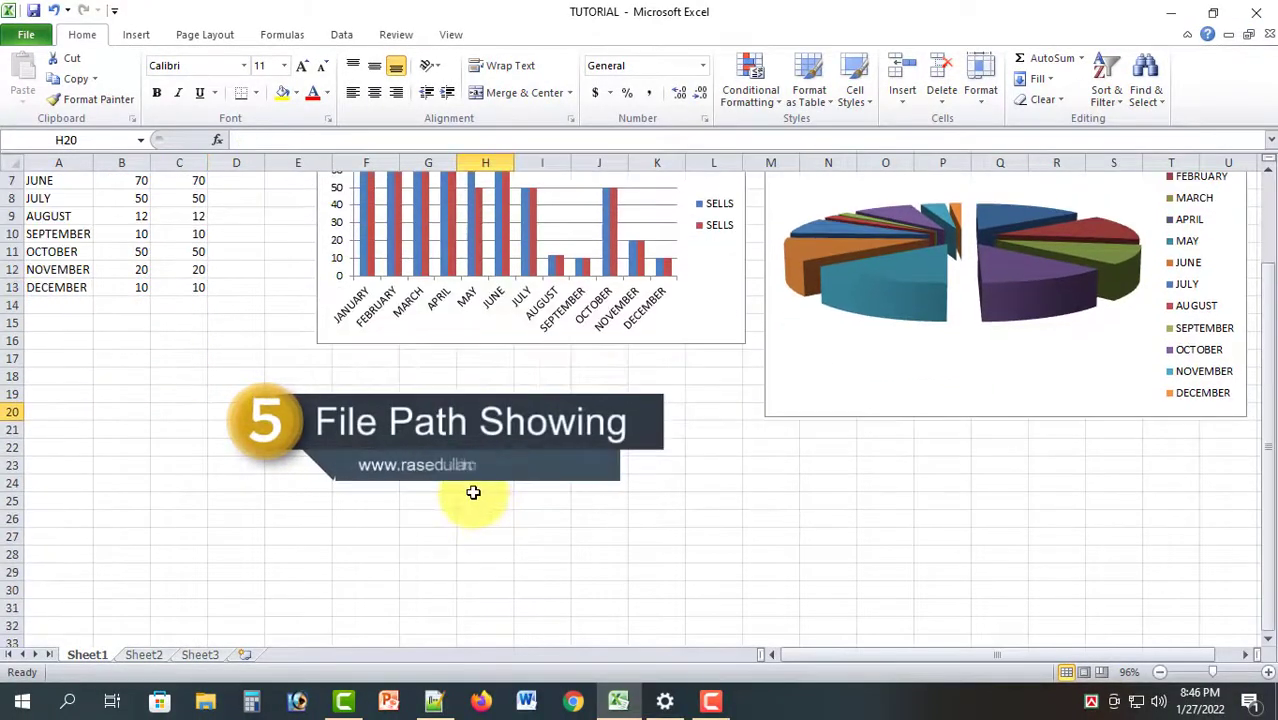
{"action": "scroll", "coordinate": [473, 492], "scroll_direction": "up", "scroll_amount": 1}
{"action": "scroll", "coordinate": [473, 492], "scroll_direction": "up", "scroll_amount": 1}
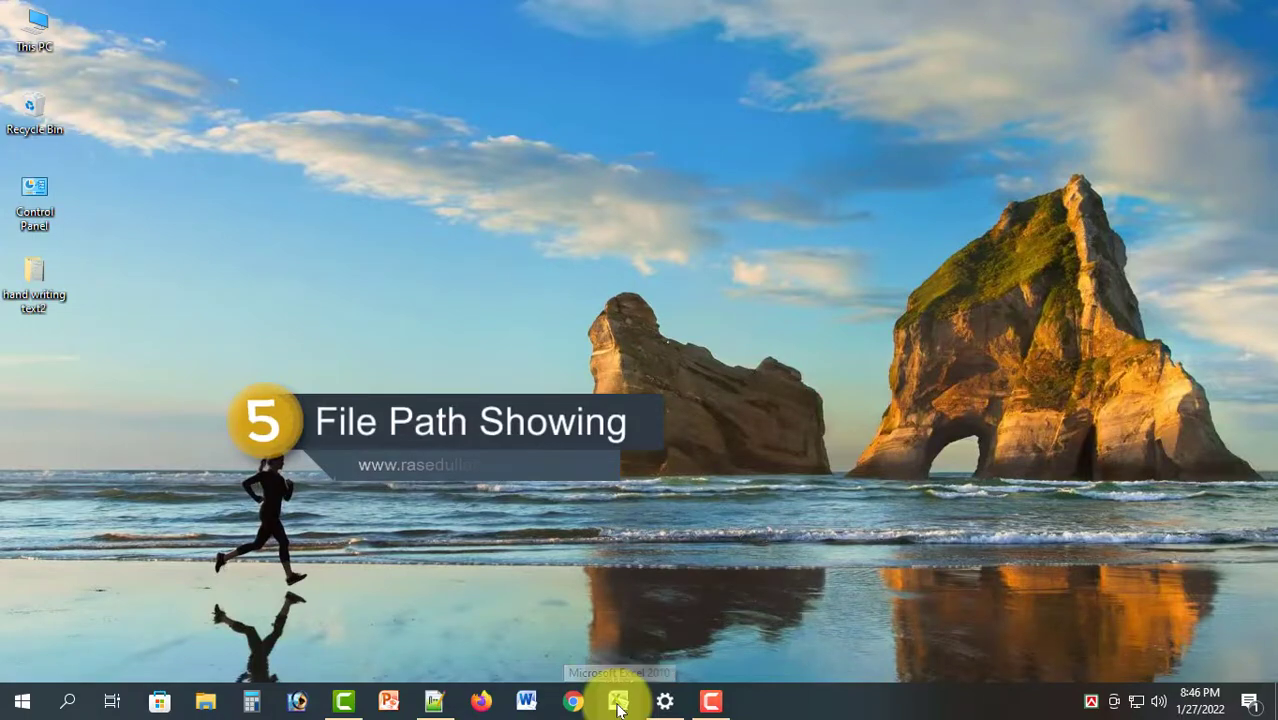
{"action": "right_click", "coordinate": [618, 700]}
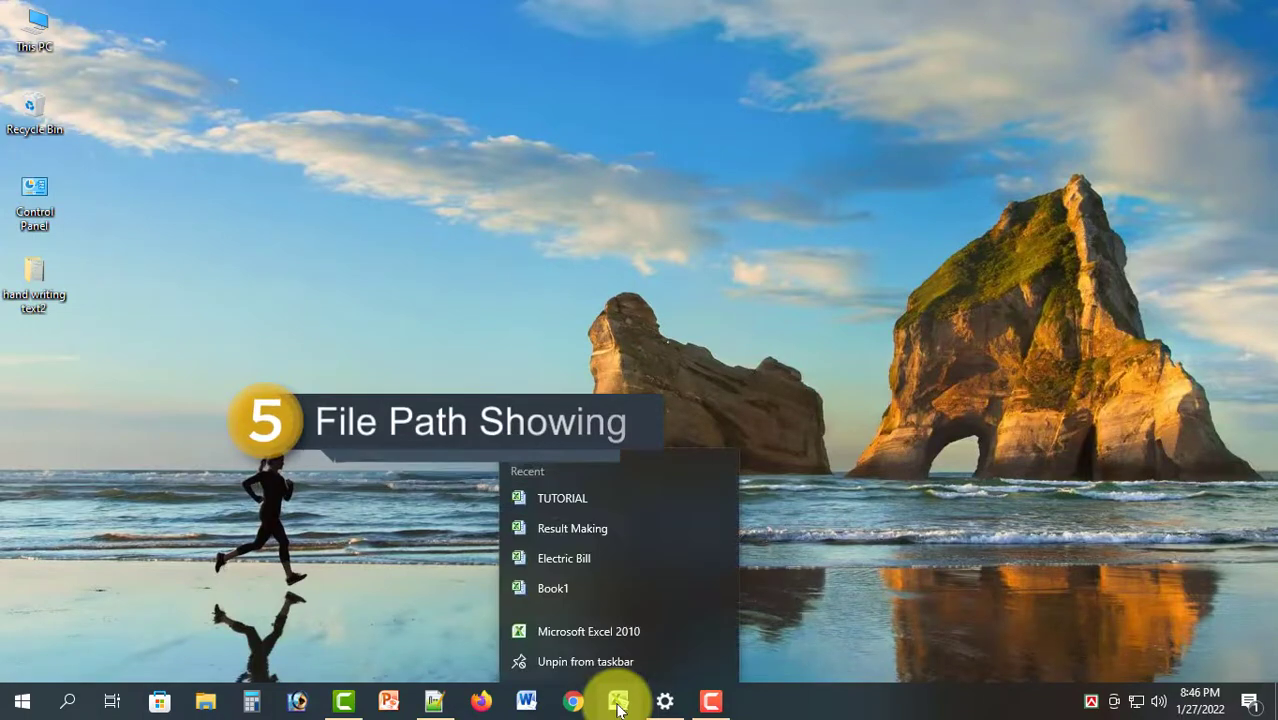
{"action": "left_click", "coordinate": [556, 500]}
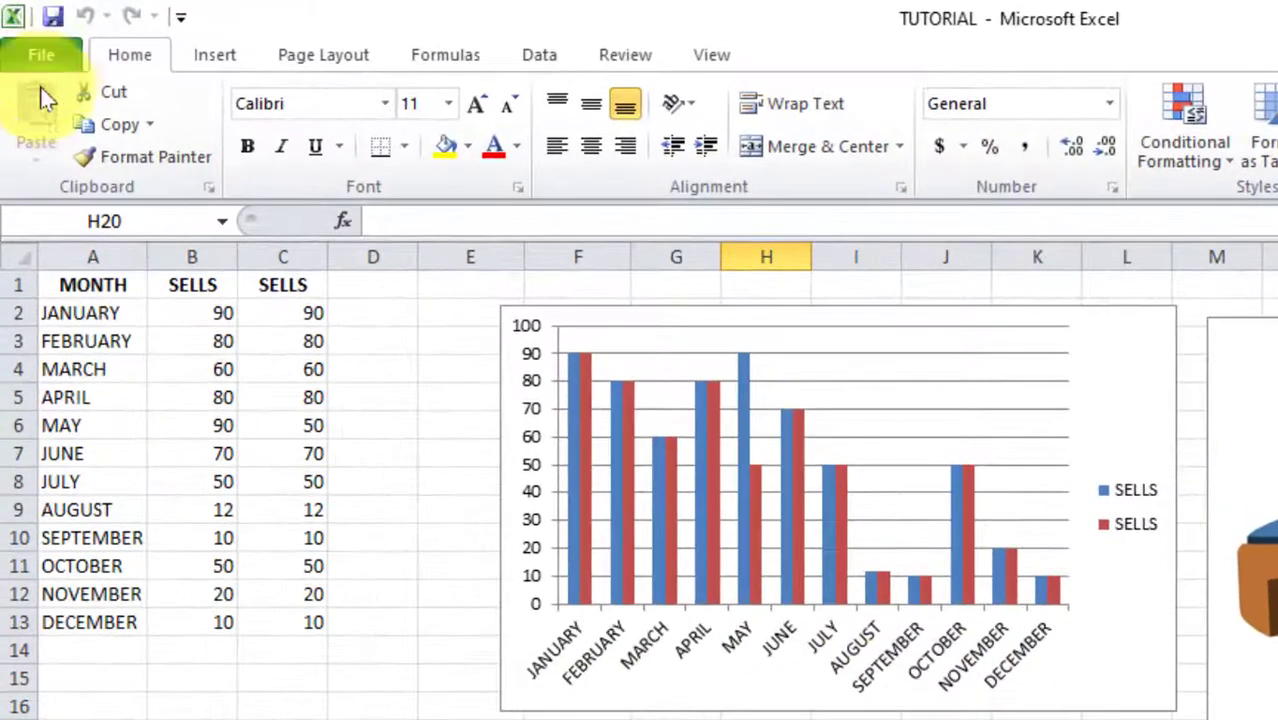
{"action": "left_click", "coordinate": [49, 54]}
{"action": "left_click", "coordinate": [89, 337]}
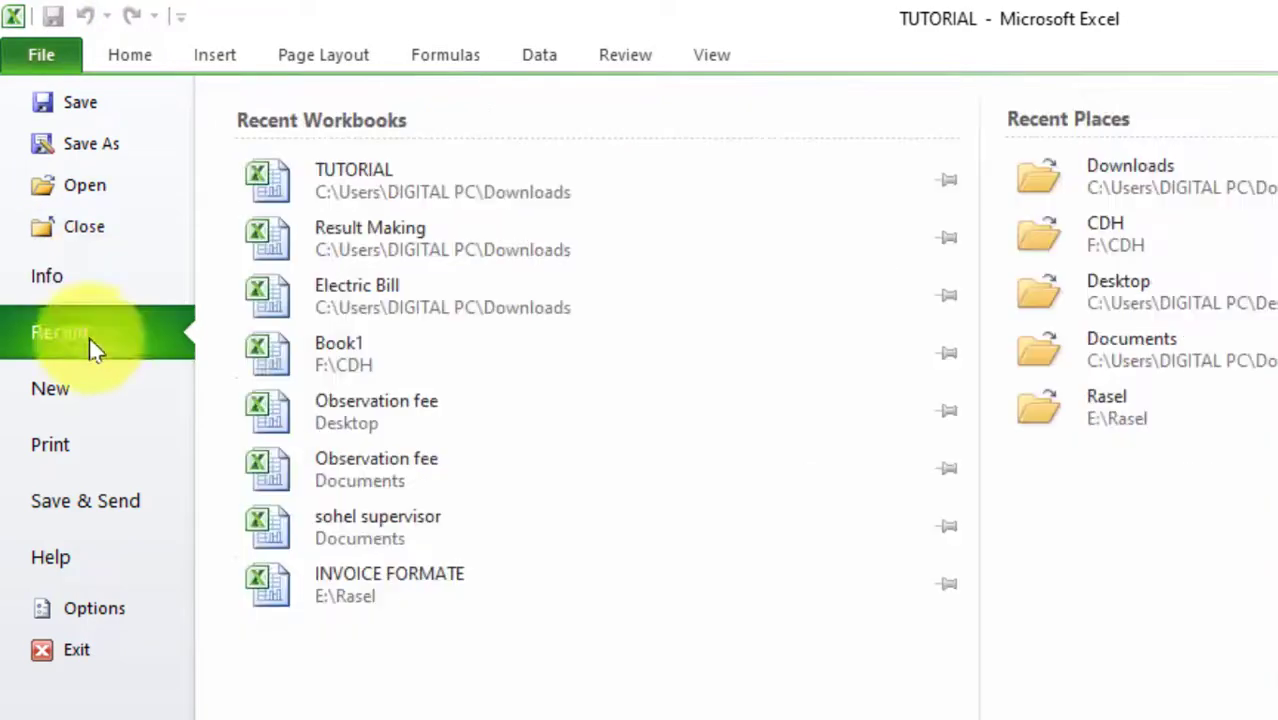
{"action": "left_click", "coordinate": [352, 190]}
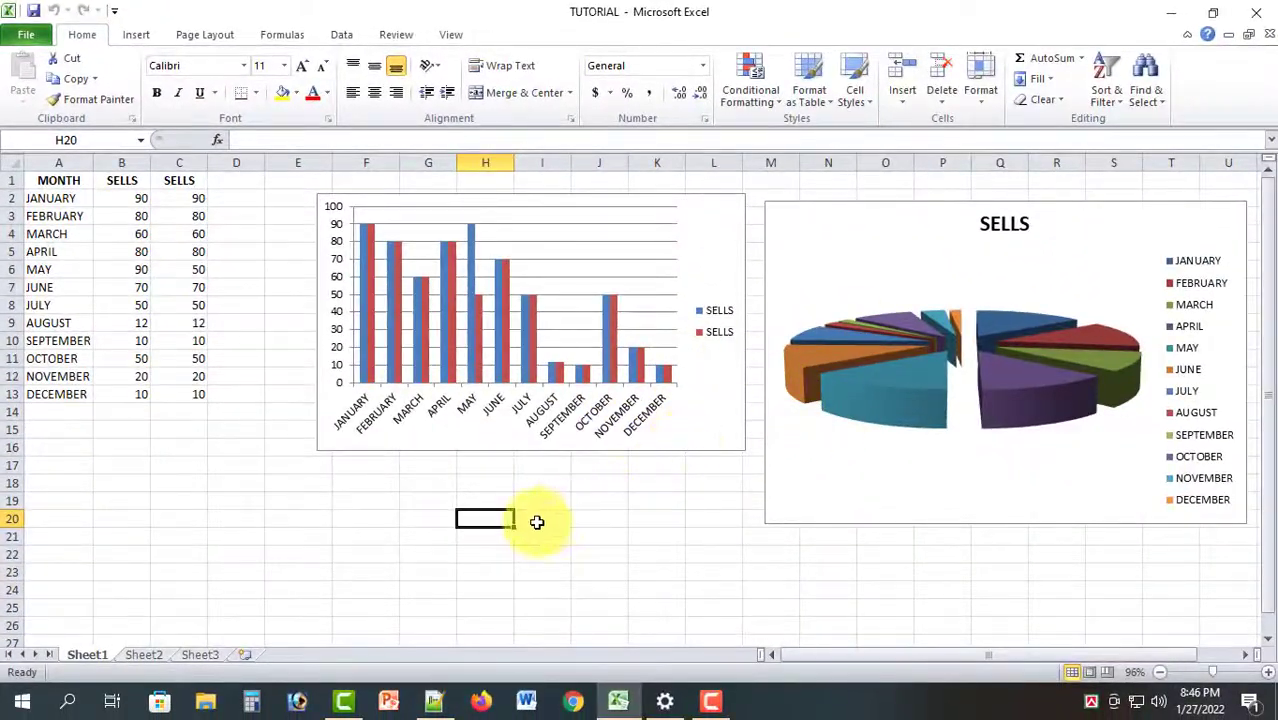
{"action": "left_click", "coordinate": [250, 482]}
{"action": "left_click", "coordinate": [187, 490]}
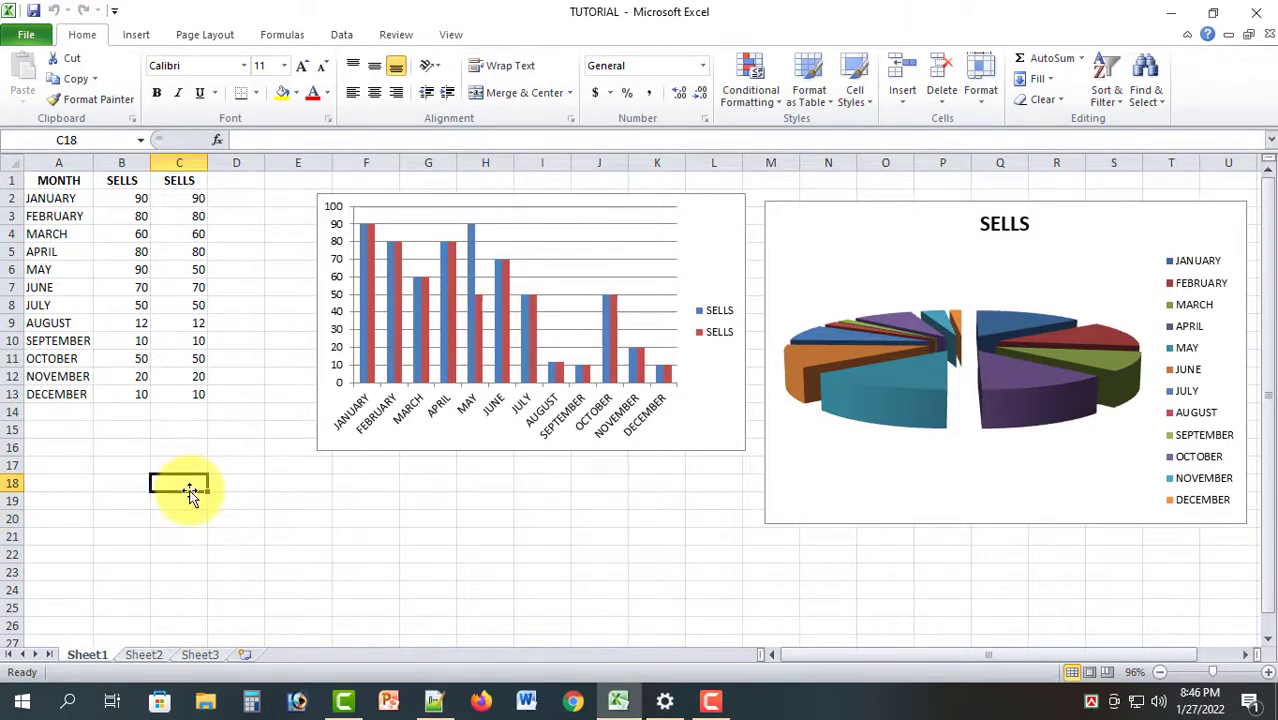
{"action": "left_click", "coordinate": [207, 505]}
{"action": "scroll", "coordinate": [207, 505], "scroll_direction": "up", "scroll_amount": 4}
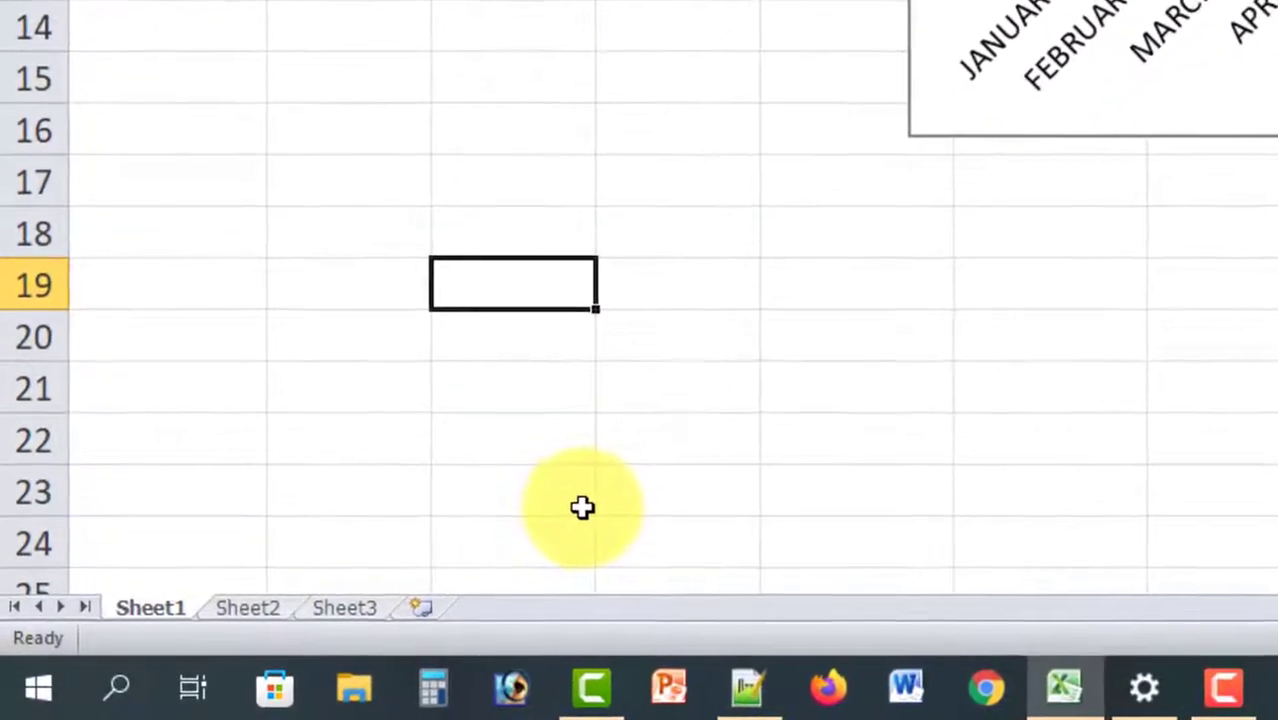
Enter =CELL("filename") in C19 to show the workbook's full path and sheet name
{"action": "type", "text": "=CELL"}
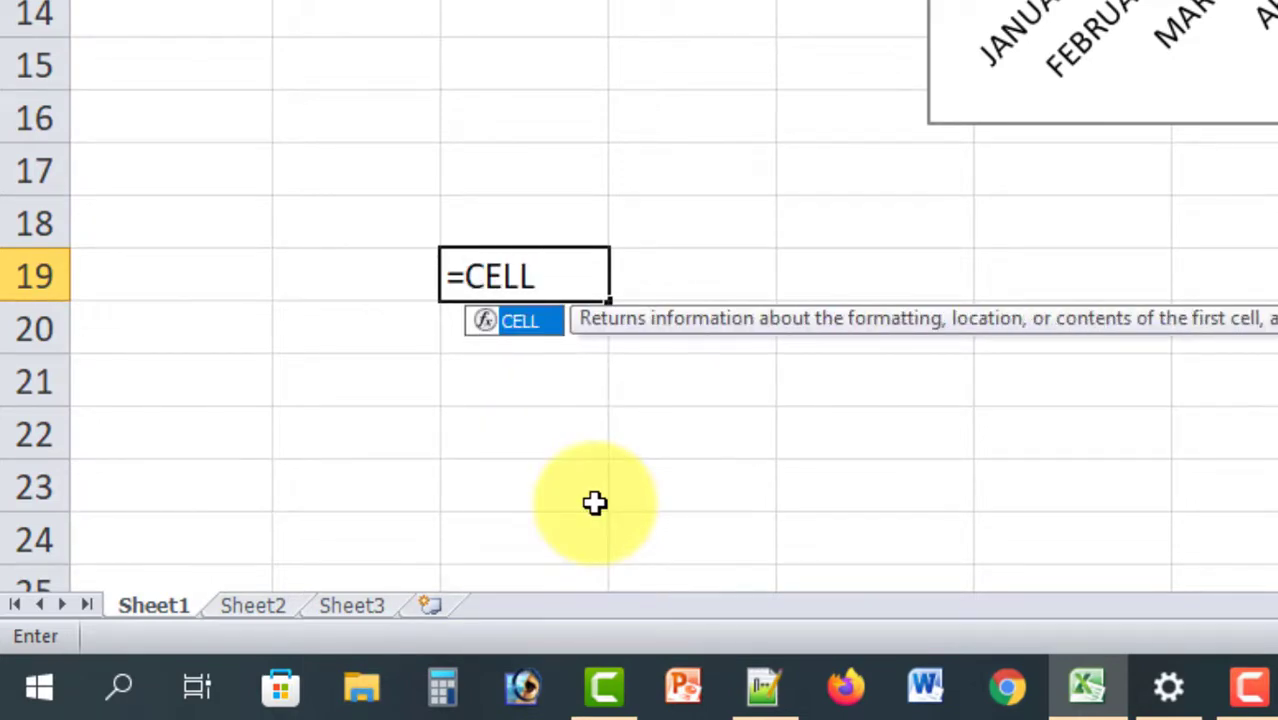
{"action": "type", "text": "("}
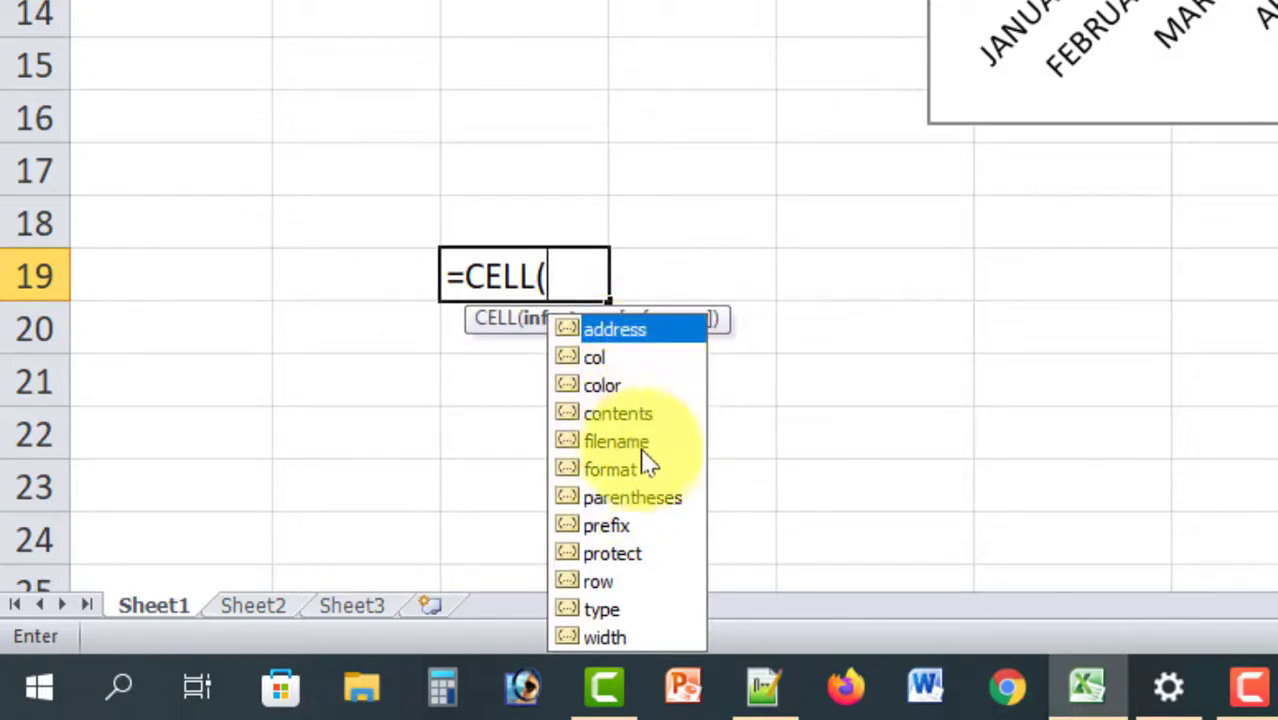
{"action": "left_click", "coordinate": [607, 443]}
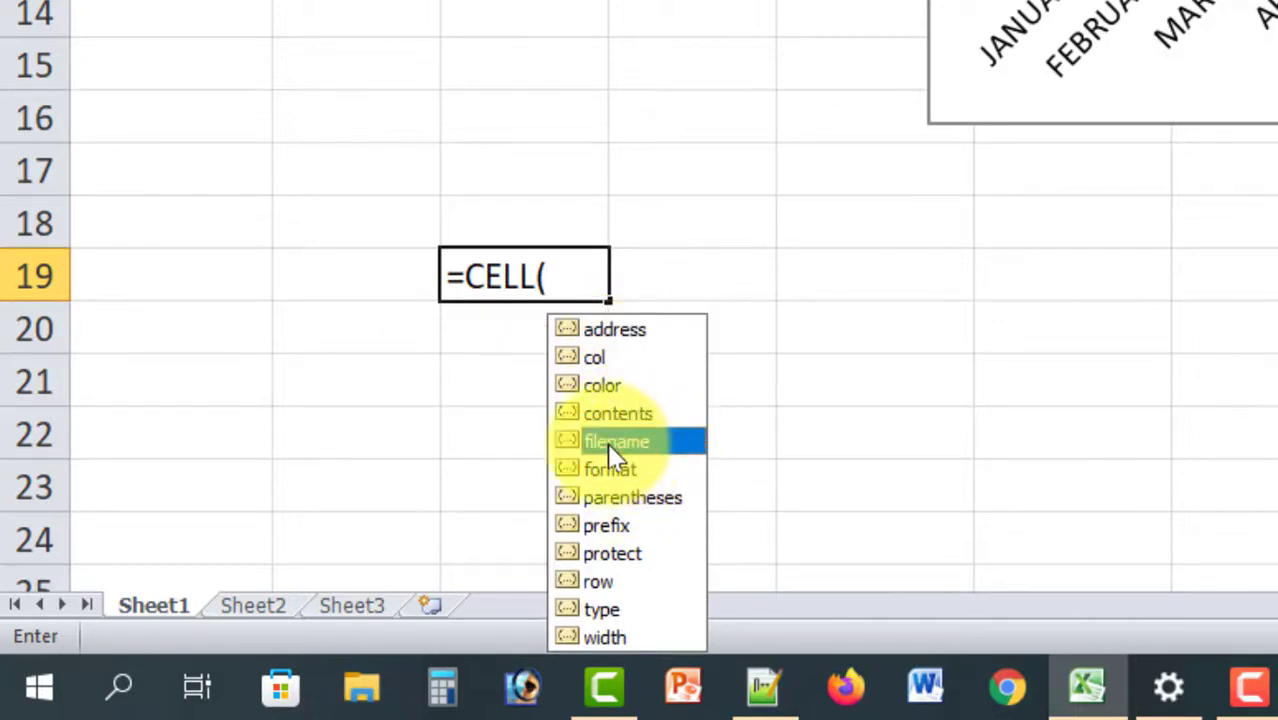
{"action": "double_click", "coordinate": [605, 441]}
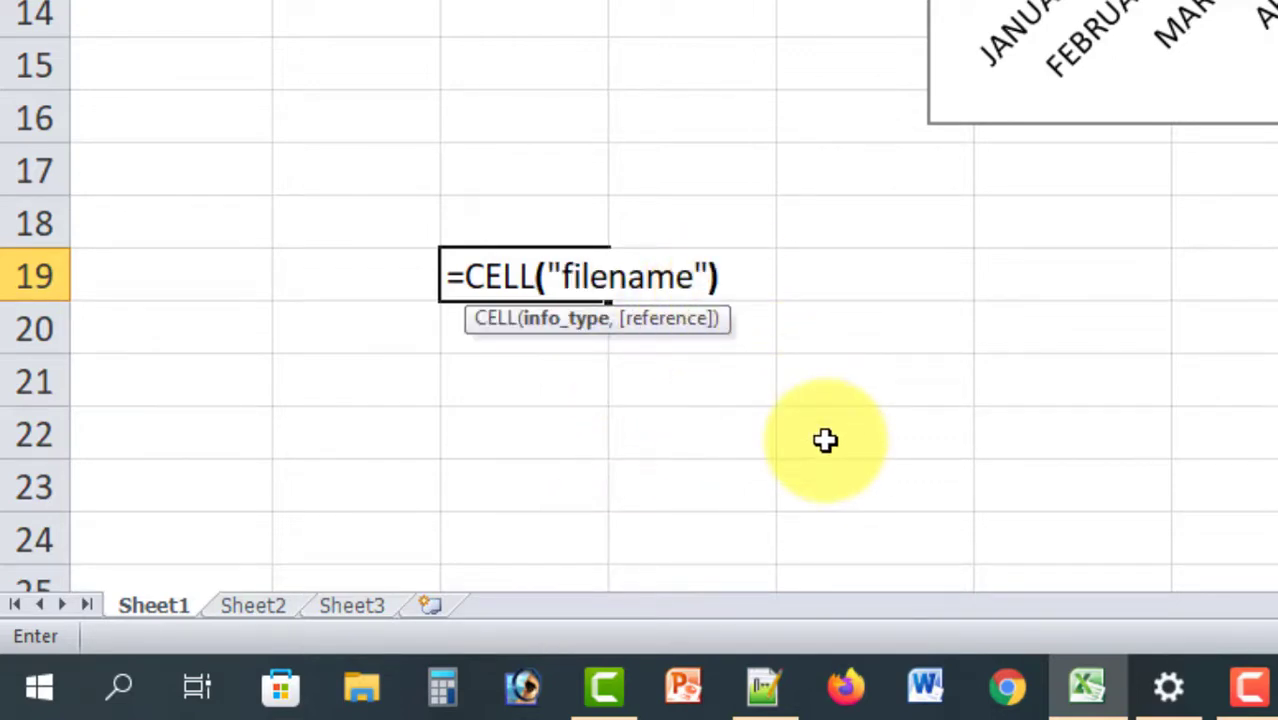
{"action": "key", "text": "Return"}
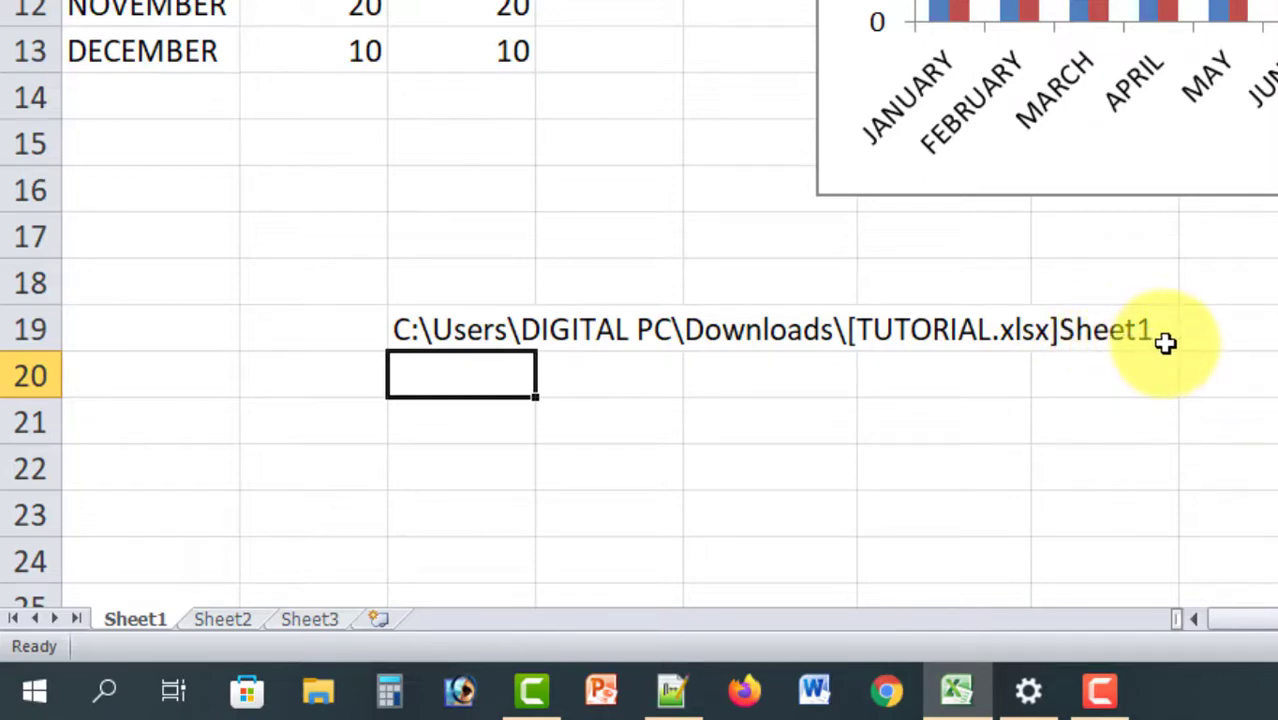
{"action": "left_click", "coordinate": [452, 337]}
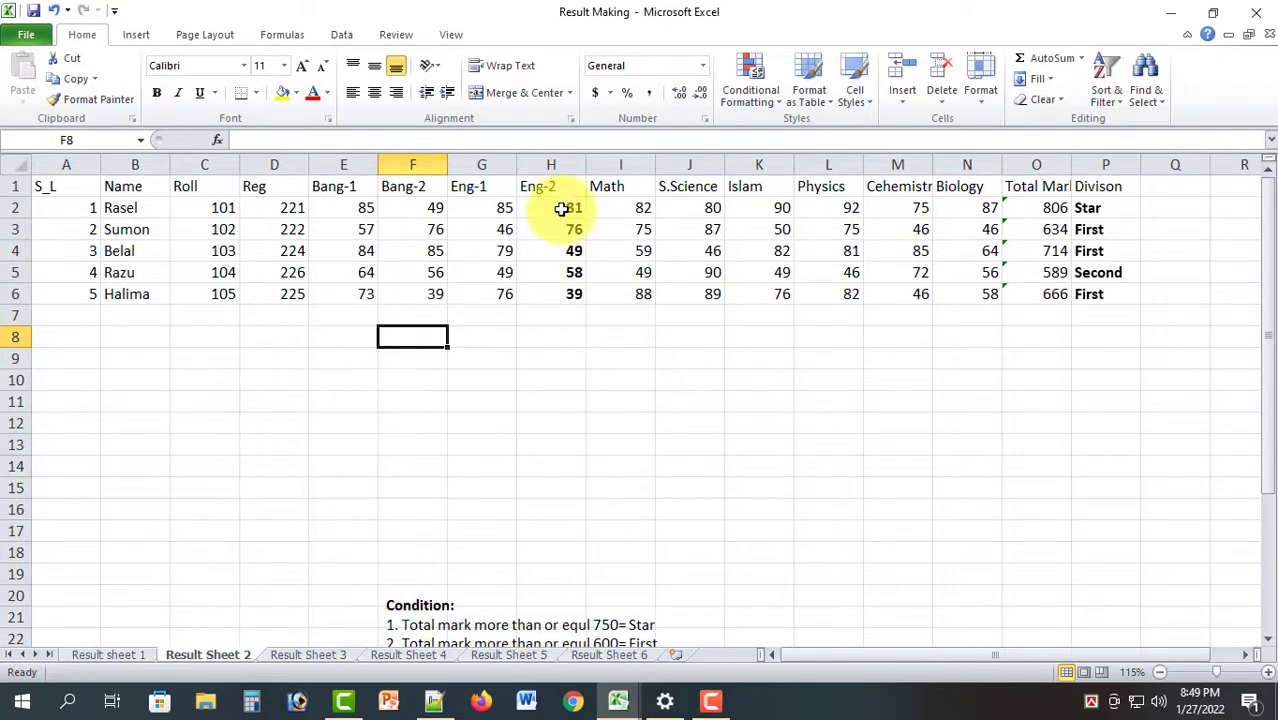
Check the marks in I4 and H2, then toggle formula view with Ctrl+~ and scroll across
{"action": "left_click", "coordinate": [623, 247]}
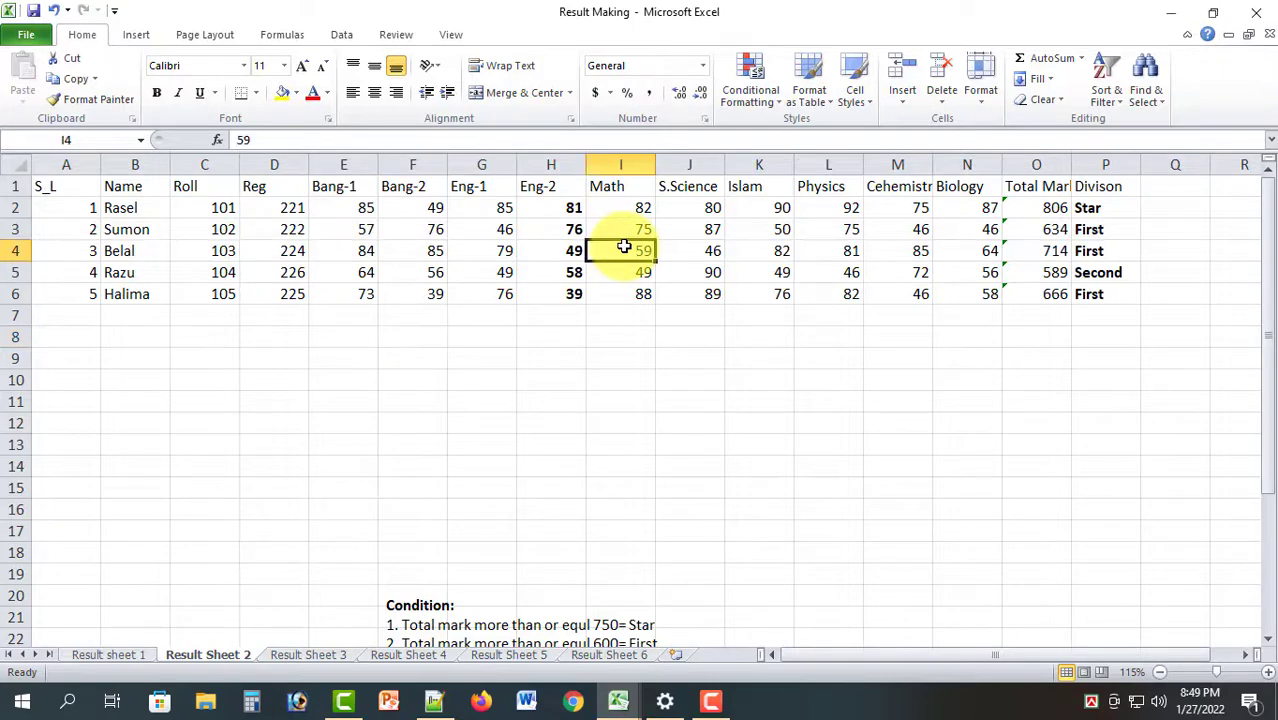
{"action": "left_click", "coordinate": [573, 207]}
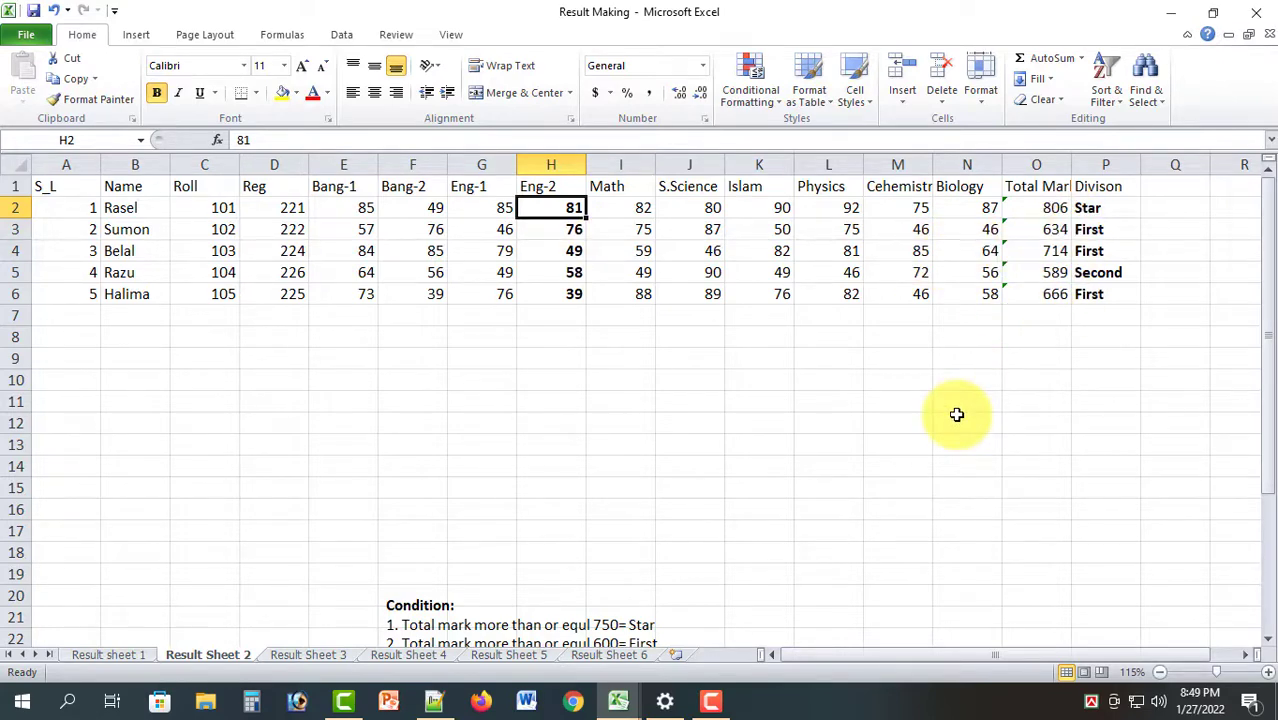
{"action": "key", "text": "ctrl+grave"}
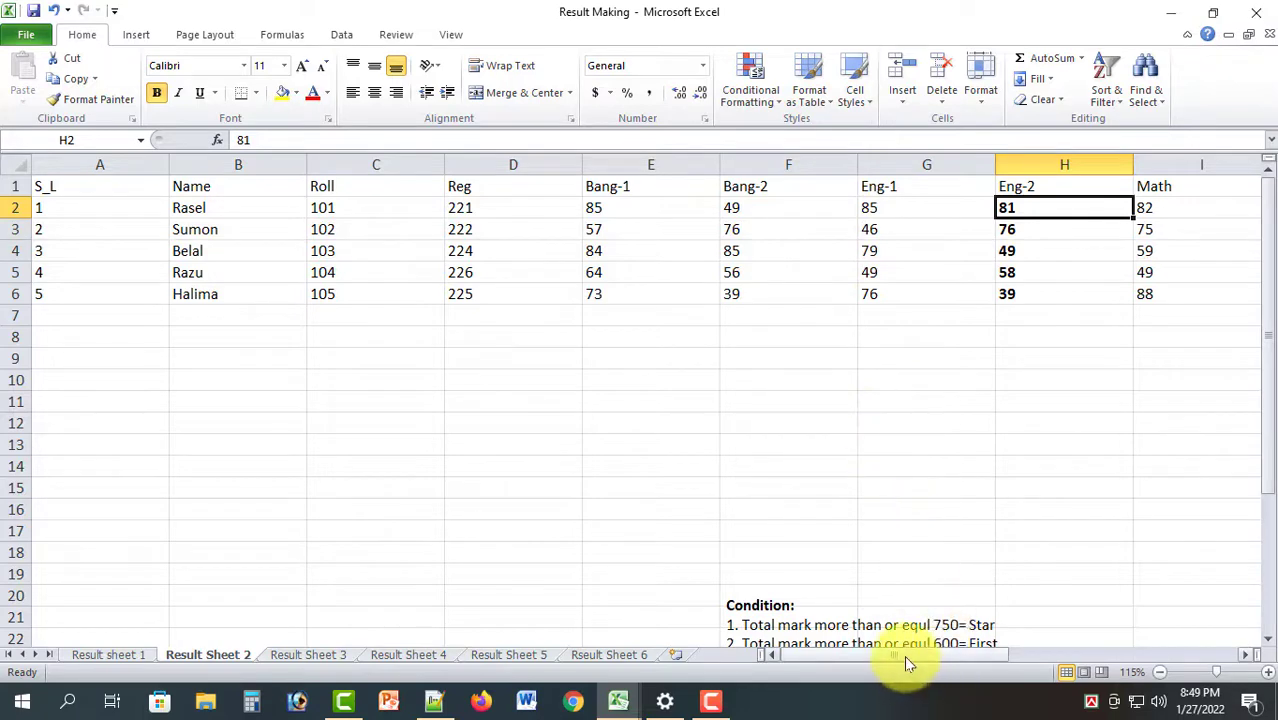
{"action": "left_click_drag", "start_coordinate": [904, 655], "coordinate": [1163, 638]}
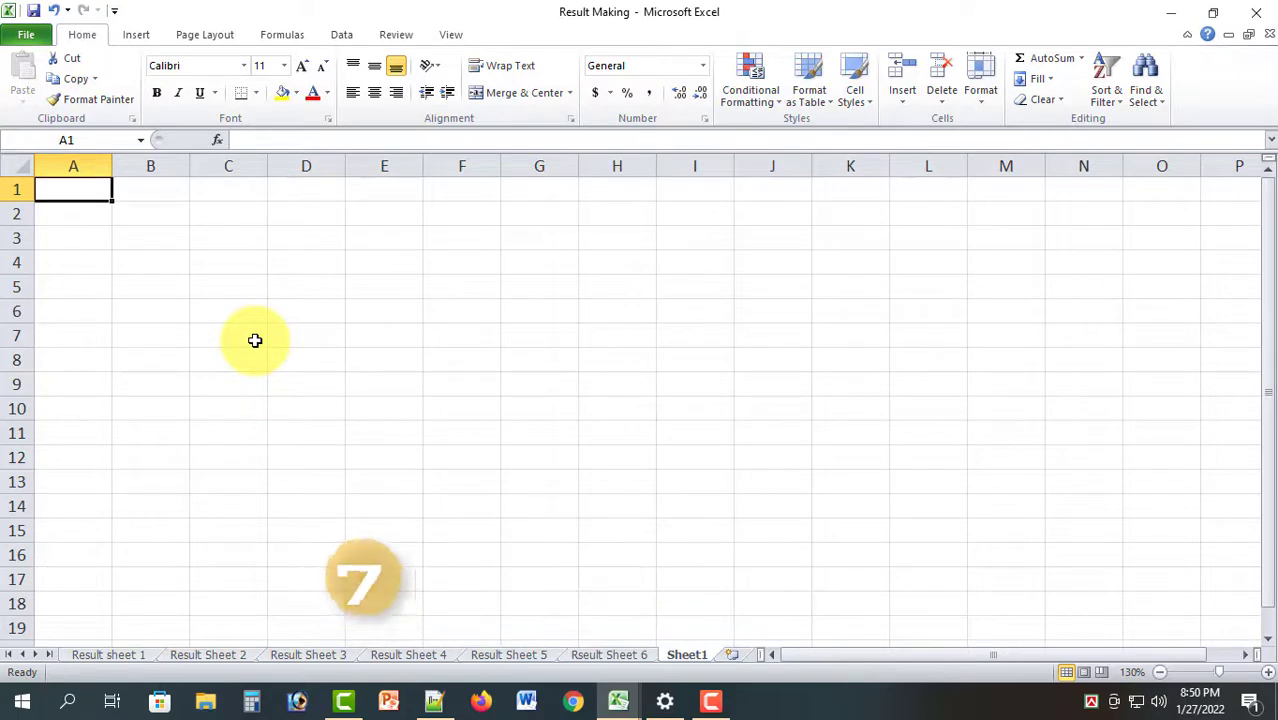
Enter 1, 2 and 3 in cells A1 to A3
{"action": "type", "text": "1"}
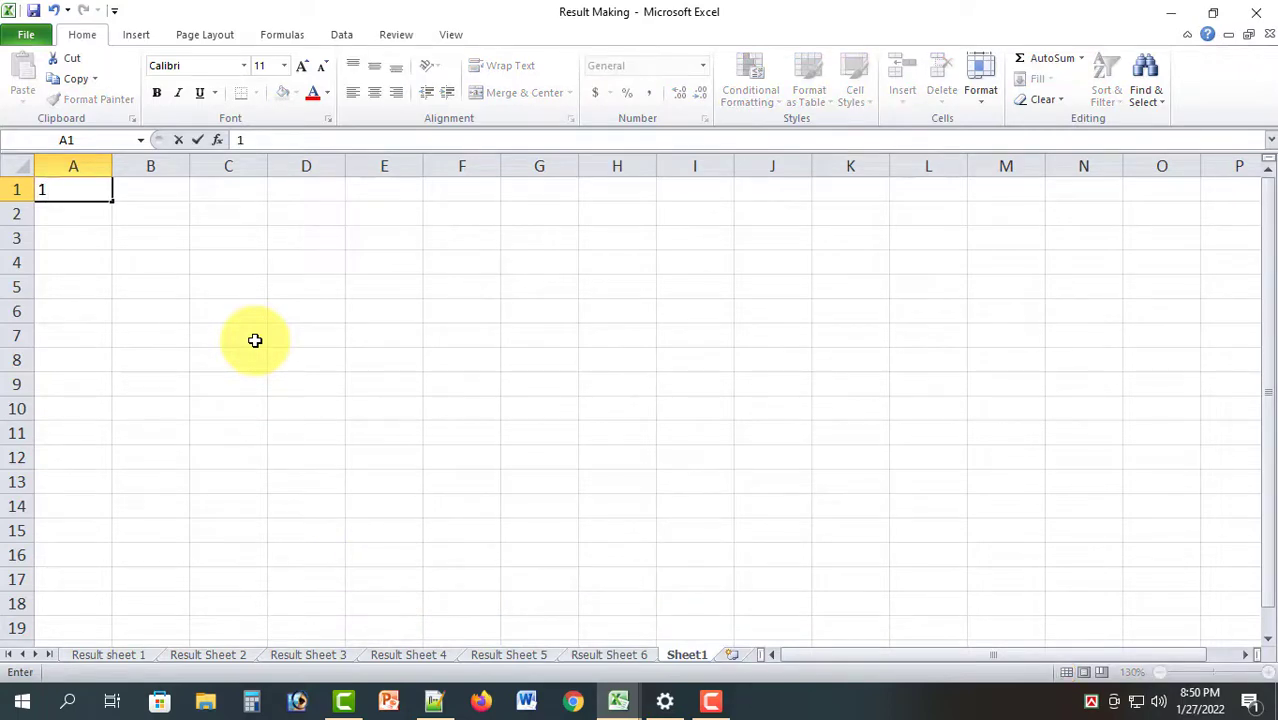
{"action": "key", "text": "Return"}
{"action": "type", "text": "2"}
{"action": "key", "text": "Return"}
{"action": "type", "text": "3"}
{"action": "key", "text": "Return"}
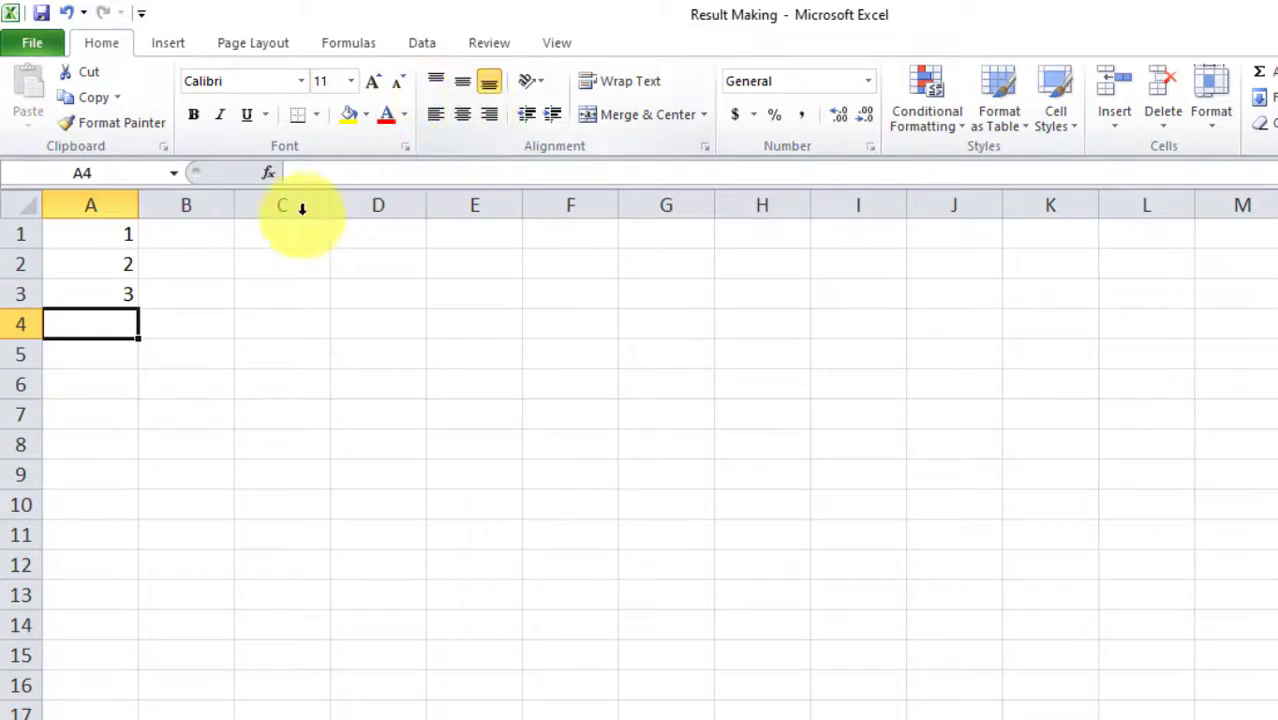
Clear A3 and drag the 1–2 pair down column A to fill the number series
{"action": "left_click", "coordinate": [115, 238]}
{"action": "left_click_drag", "start_coordinate": [115, 238], "coordinate": [116, 292]}
{"action": "left_click", "coordinate": [111, 268]}
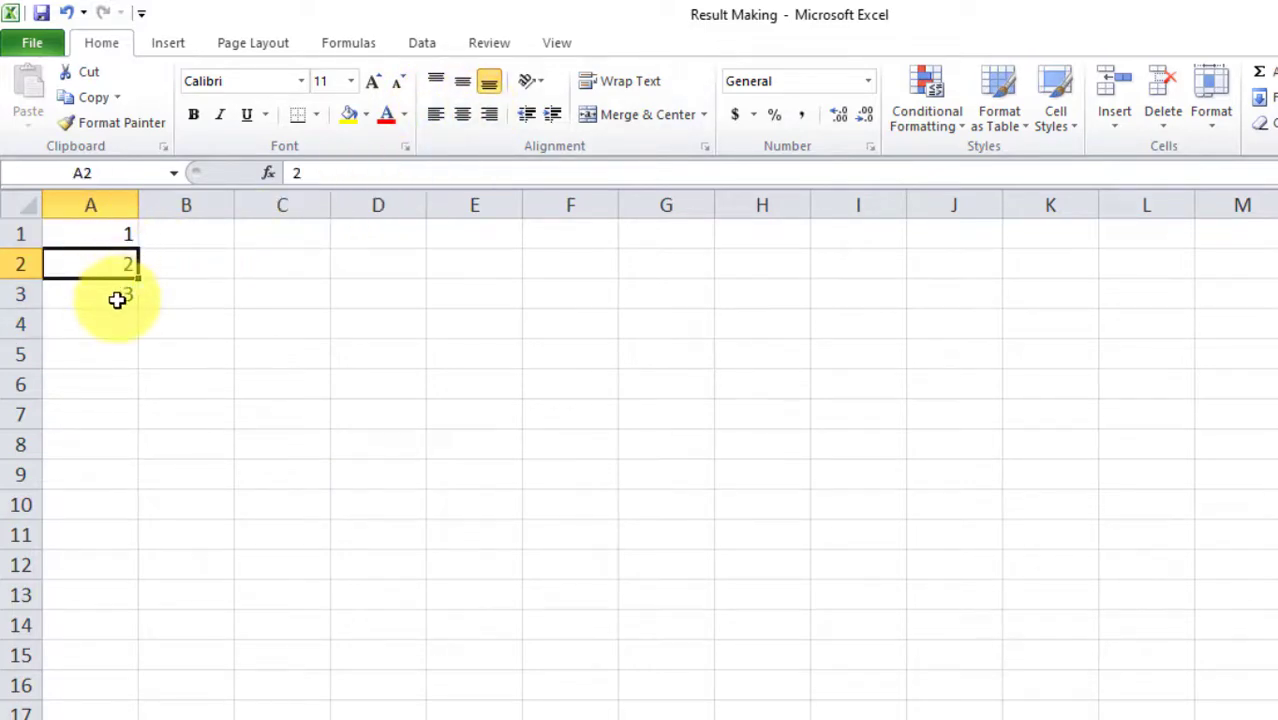
{"action": "left_click", "coordinate": [117, 296]}
{"action": "key", "text": "Delete"}
{"action": "left_click_drag", "start_coordinate": [118, 238], "coordinate": [128, 274]}
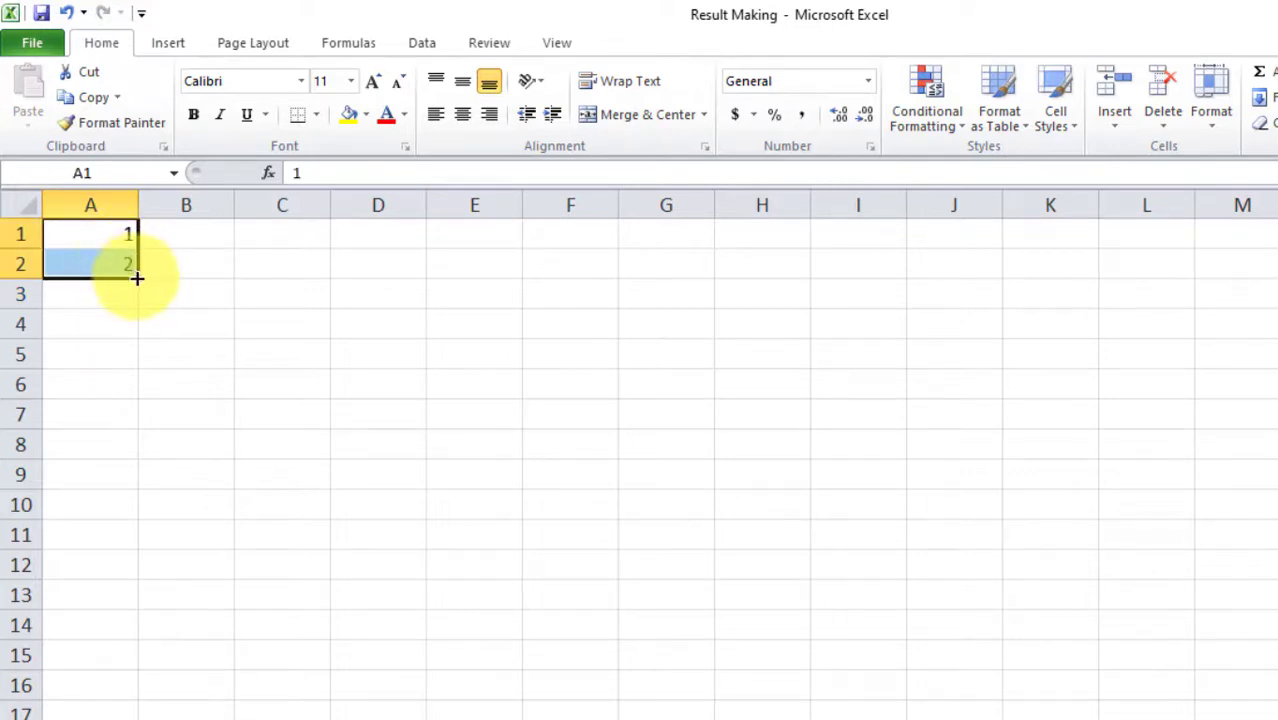
{"action": "left_click_drag", "start_coordinate": [137, 279], "coordinate": [128, 703]}
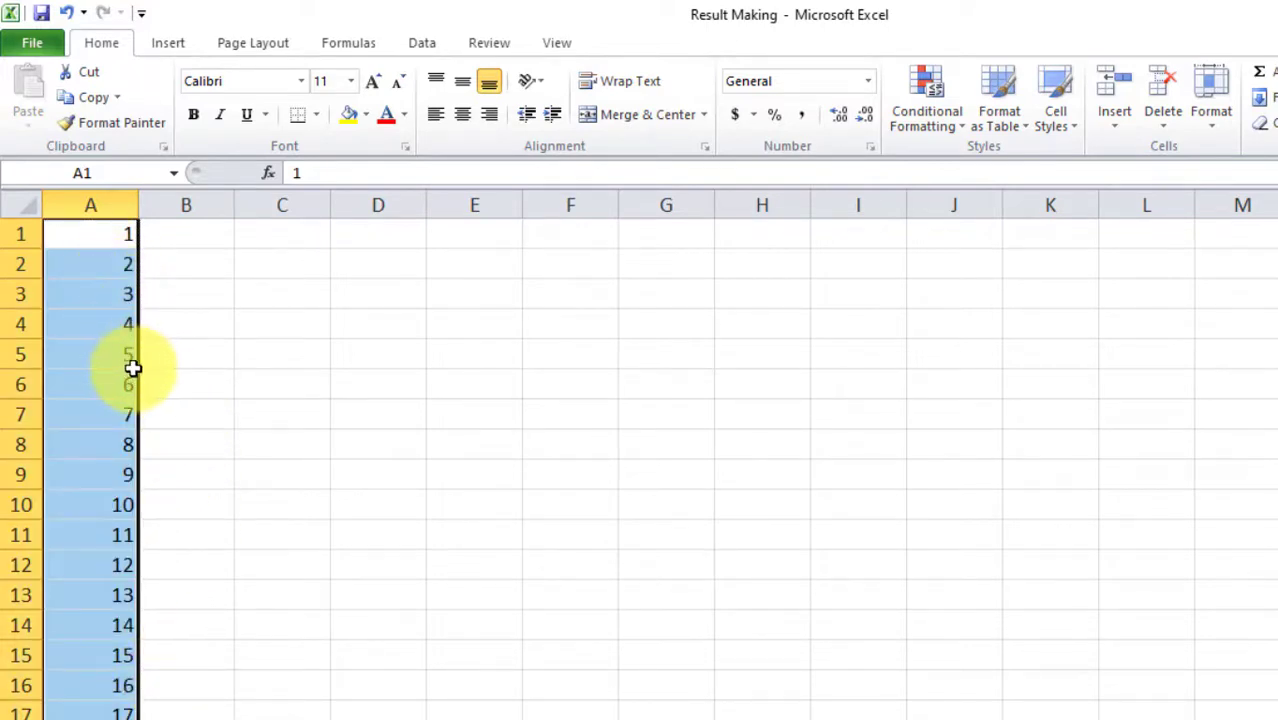
{"action": "left_click", "coordinate": [188, 238]}
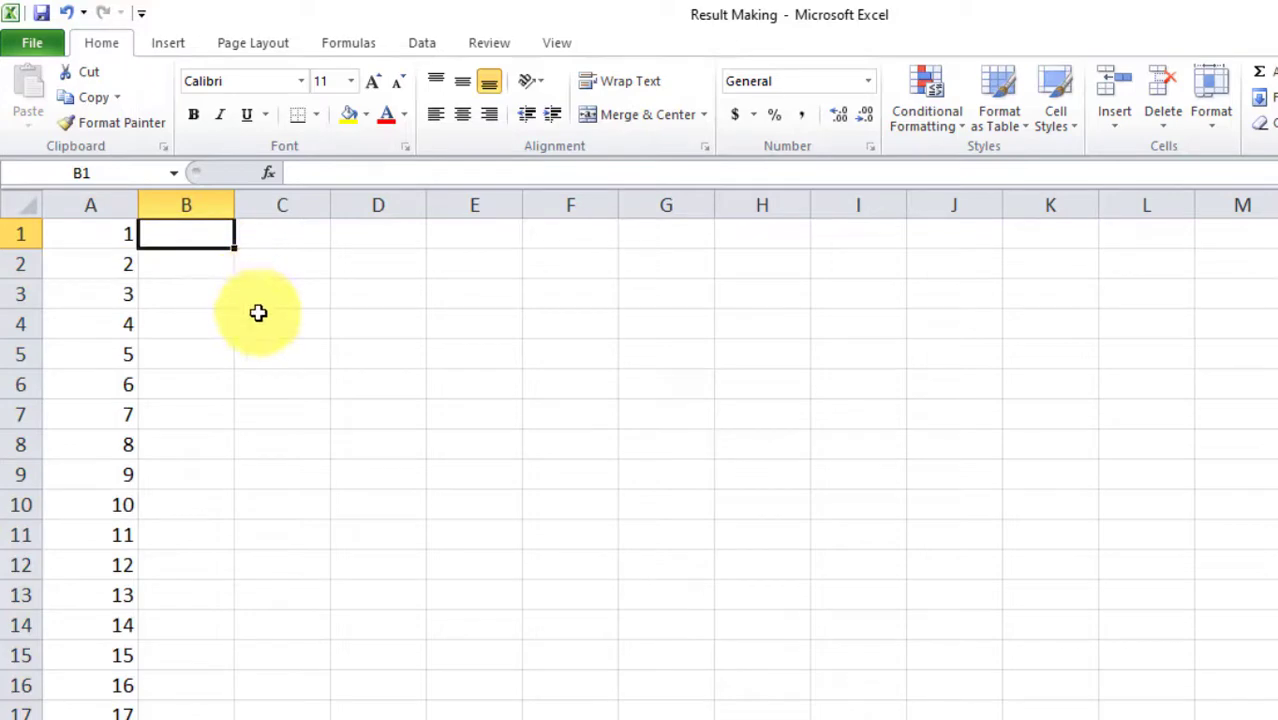
Enter 1, 3 and 5 in cells B1 to B3
{"action": "type", "text": "1"}
{"action": "key", "text": "Return"}
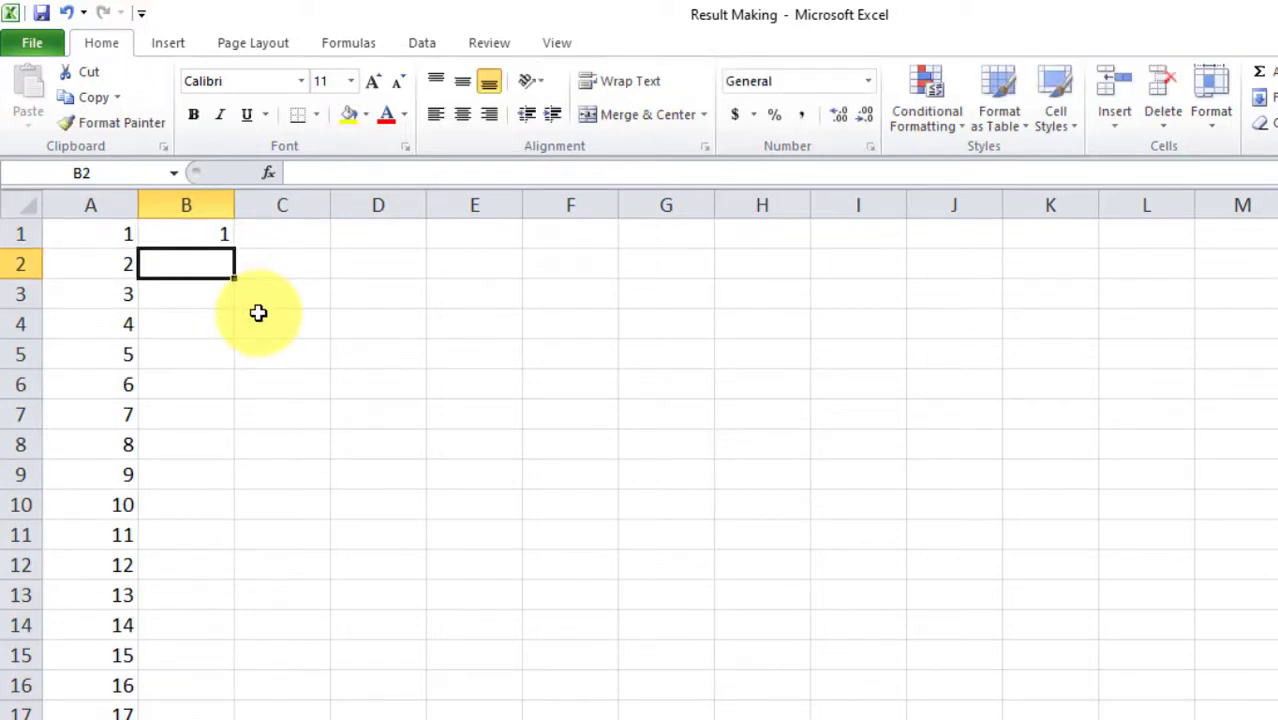
{"action": "type", "text": "3"}
{"action": "key", "text": "Return"}
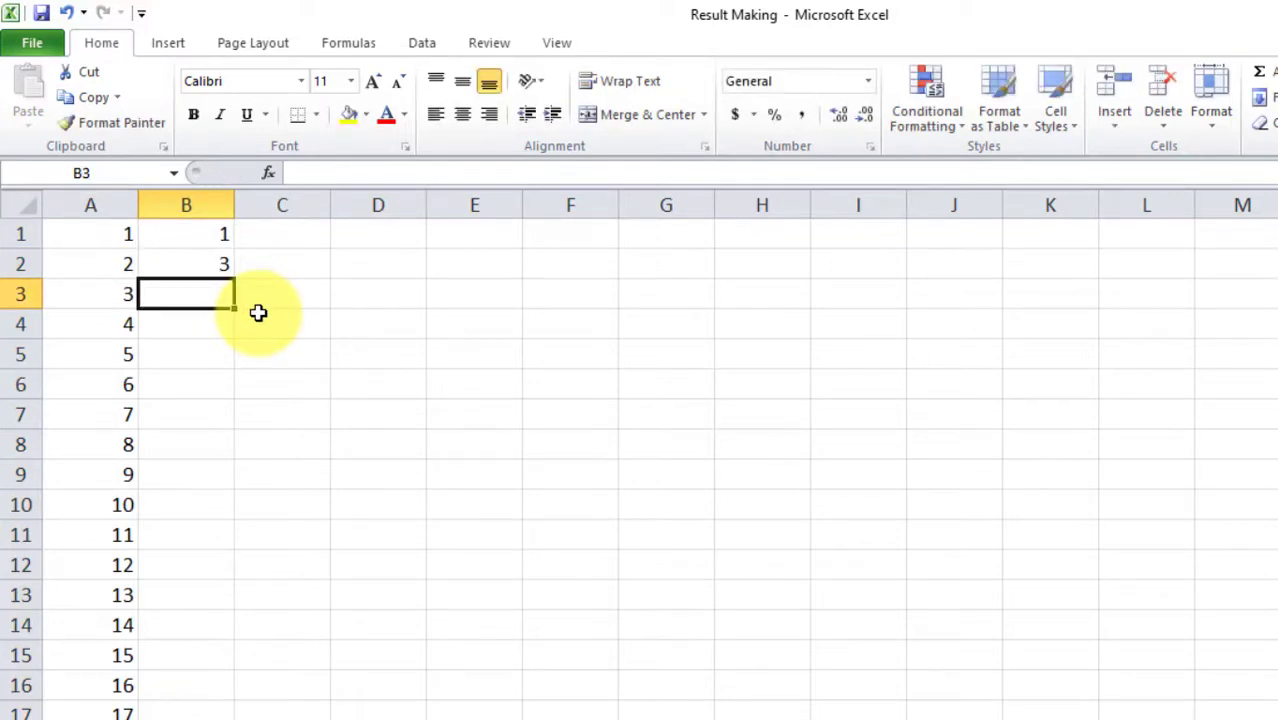
{"action": "type", "text": "5"}
{"action": "key", "text": "Return"}
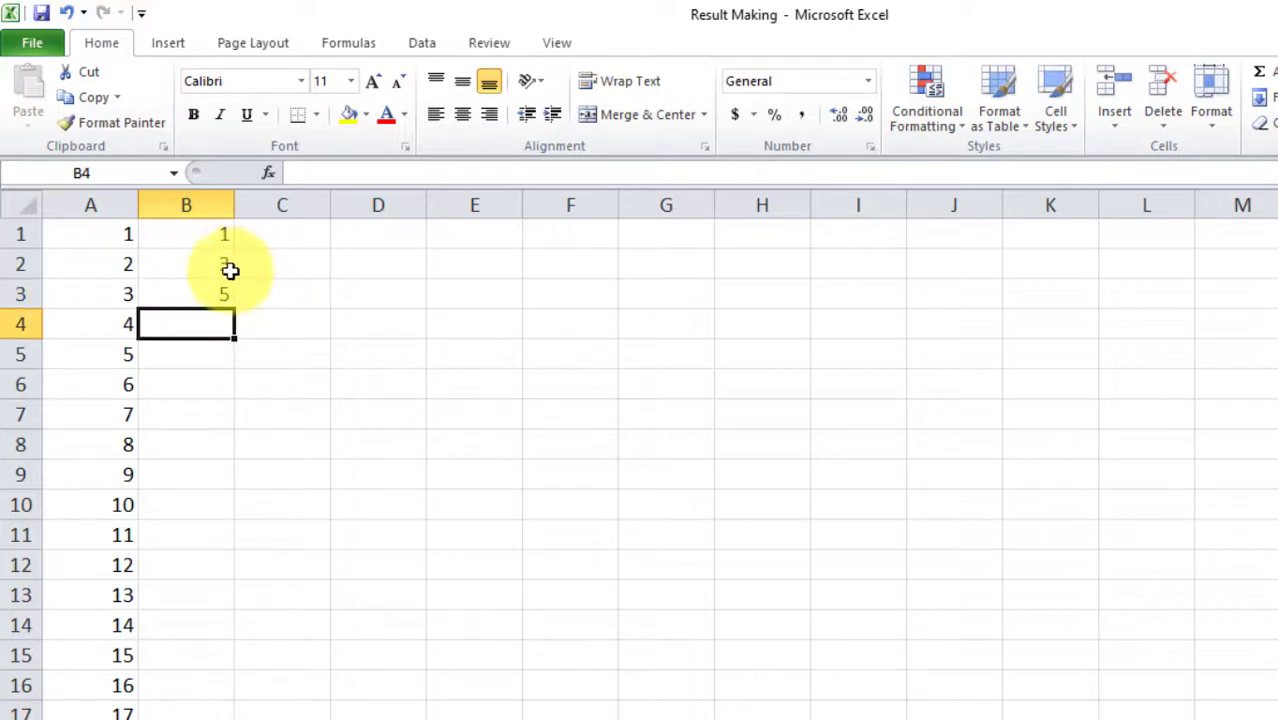
Extend the odd-number series from B1:B3 down column B to 33
{"action": "left_click", "coordinate": [223, 239]}
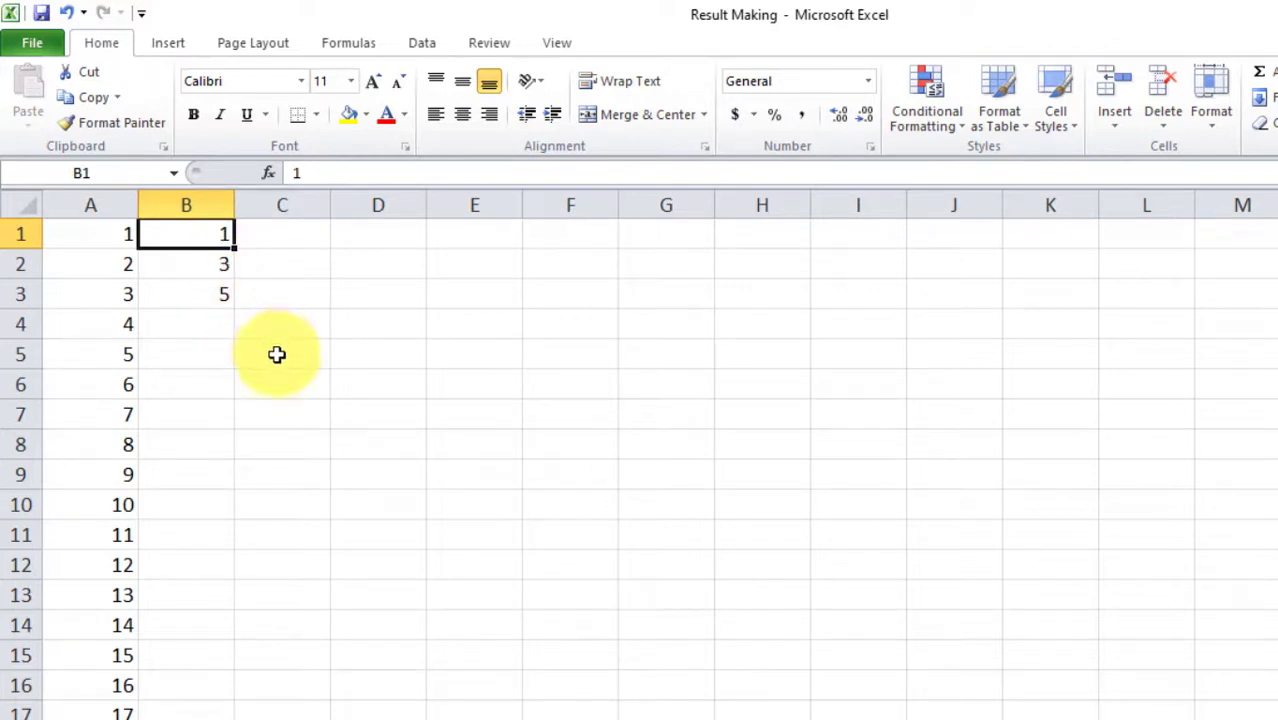
{"action": "left_click_drag", "start_coordinate": [222, 234], "coordinate": [201, 700]}
{"action": "left_click", "coordinate": [228, 420]}
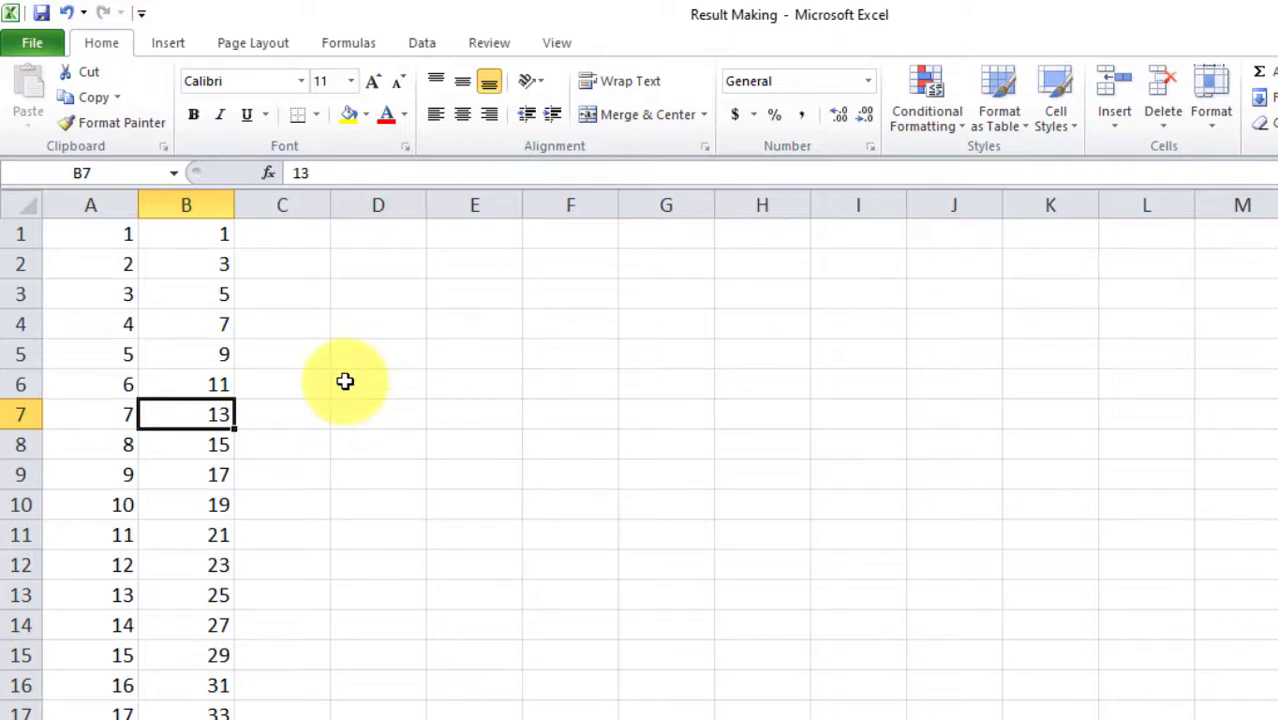
{"action": "key", "text": "Up"}
{"action": "key", "text": "Up"}
{"action": "key", "text": "Up"}
{"action": "key", "text": "Up"}
{"action": "key", "text": "Up"}
{"action": "key", "text": "Right"}
{"action": "key", "text": "Right"}
Type january in D2 and auto-fill month names down column D
{"action": "type", "text": "j"}
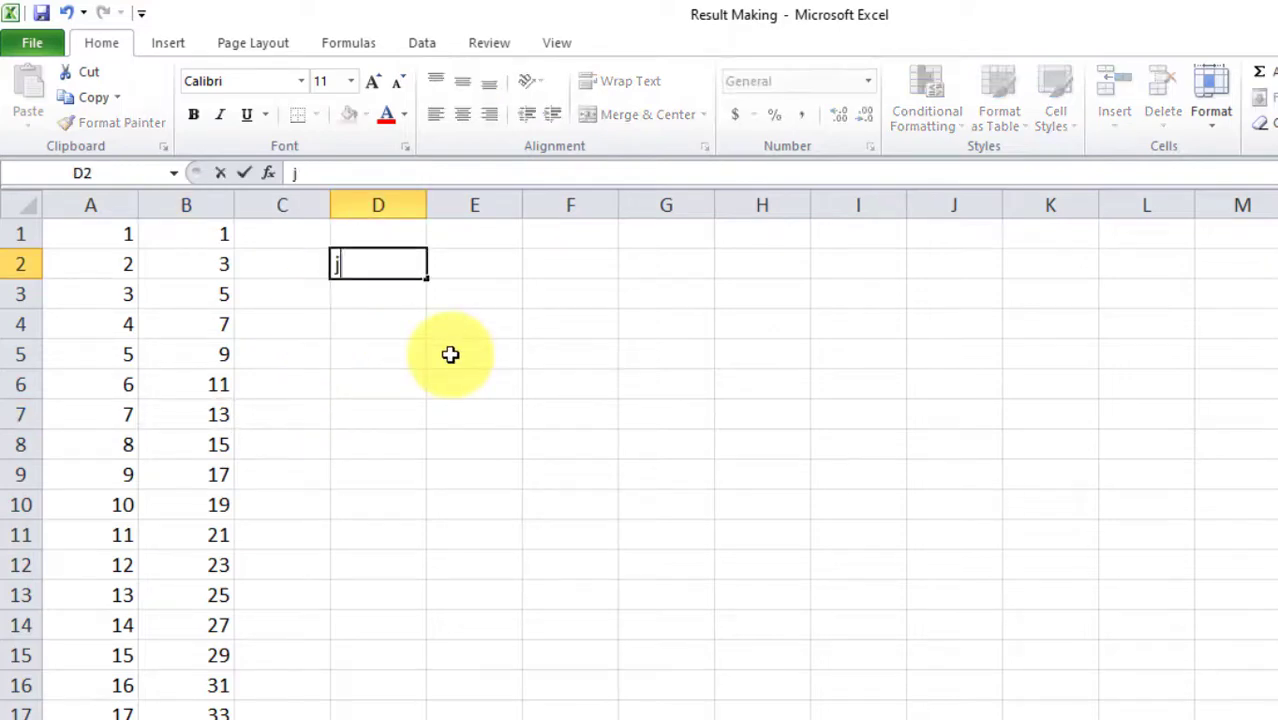
{"action": "type", "text": "anuary"}
{"action": "key", "text": "Return"}
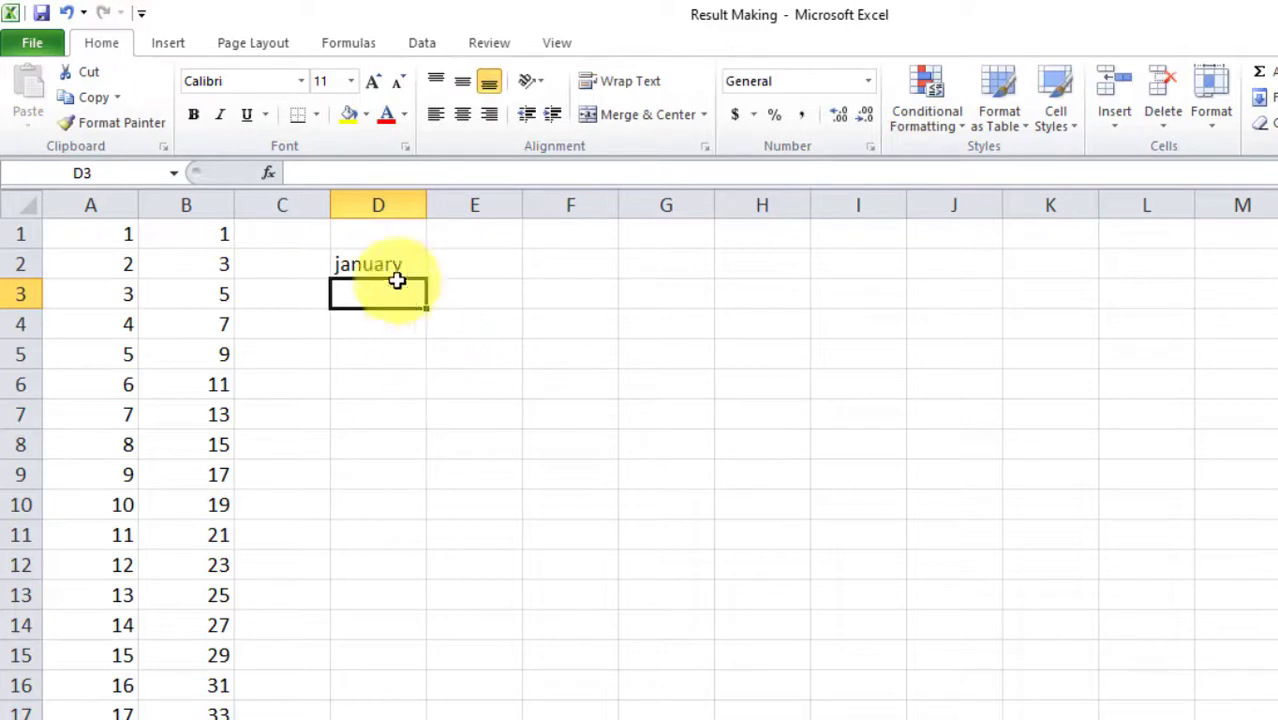
{"action": "left_click", "coordinate": [418, 276]}
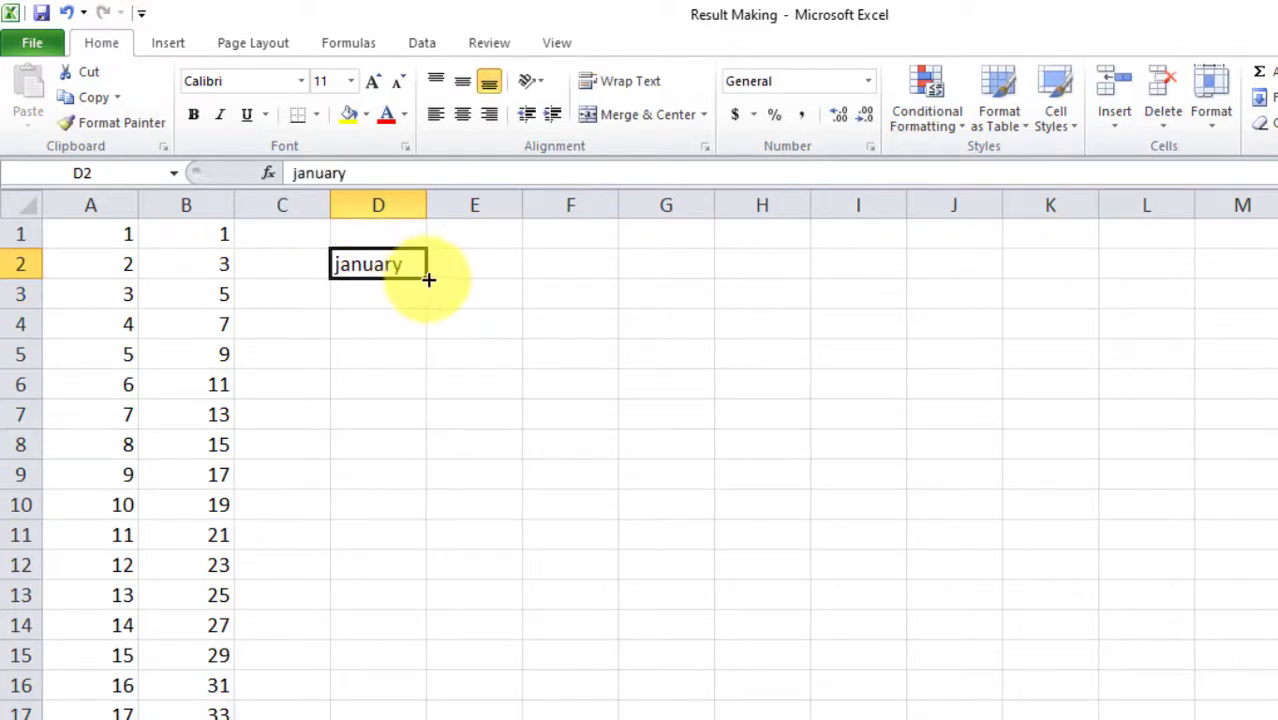
{"action": "left_click_drag", "start_coordinate": [428, 280], "coordinate": [408, 712]}
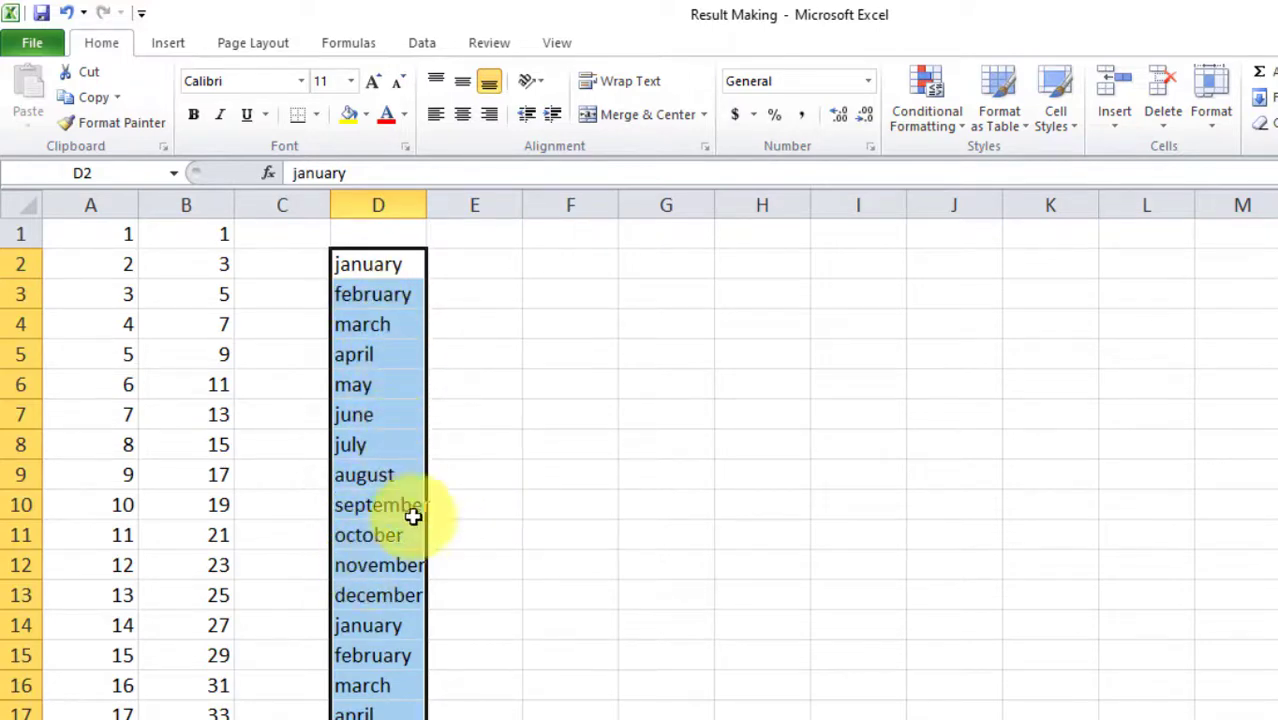
Enter JANUARY in E2 and auto-fill uppercase months down column E
{"action": "left_click", "coordinate": [467, 272]}
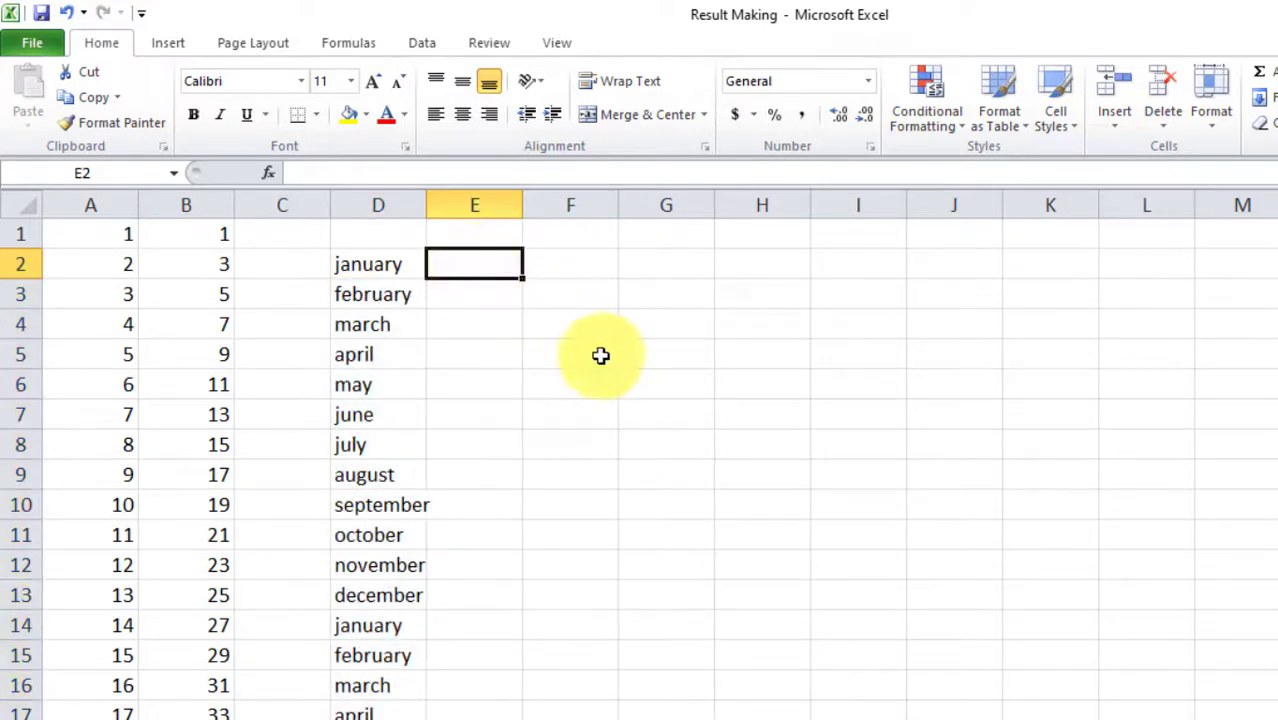
{"action": "type", "text": "JANUARY"}
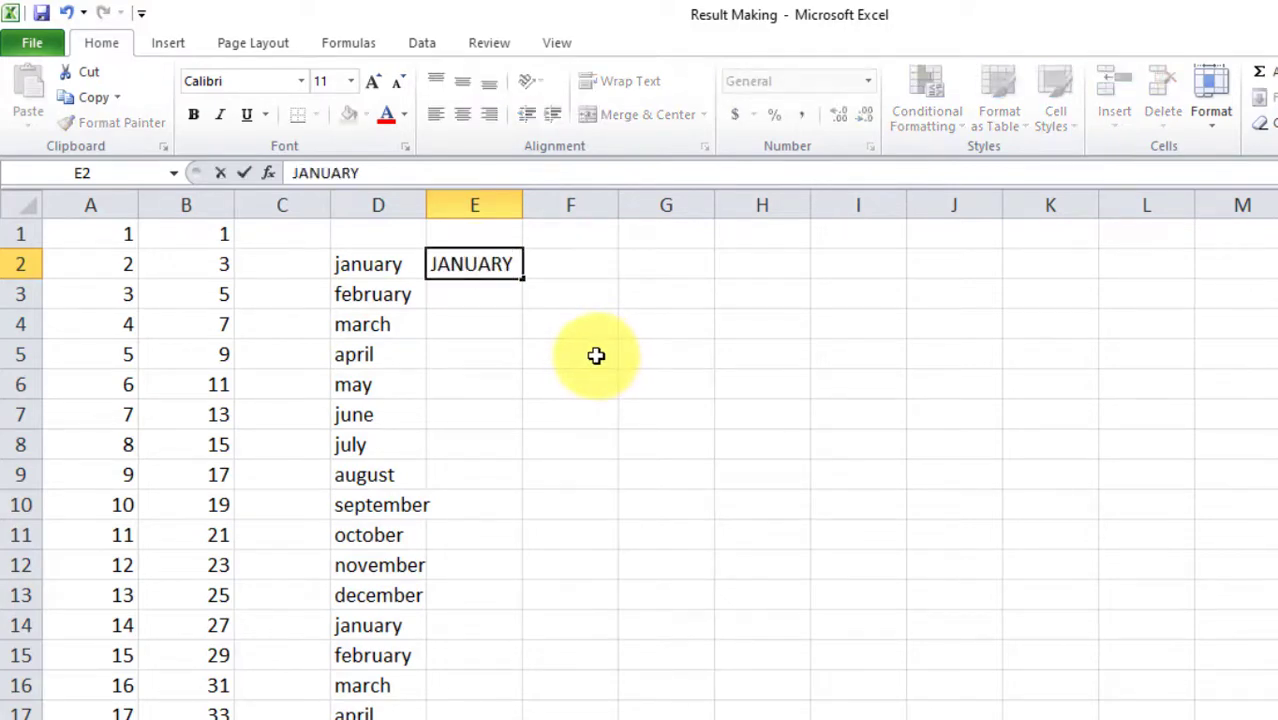
{"action": "left_click", "coordinate": [596, 356]}
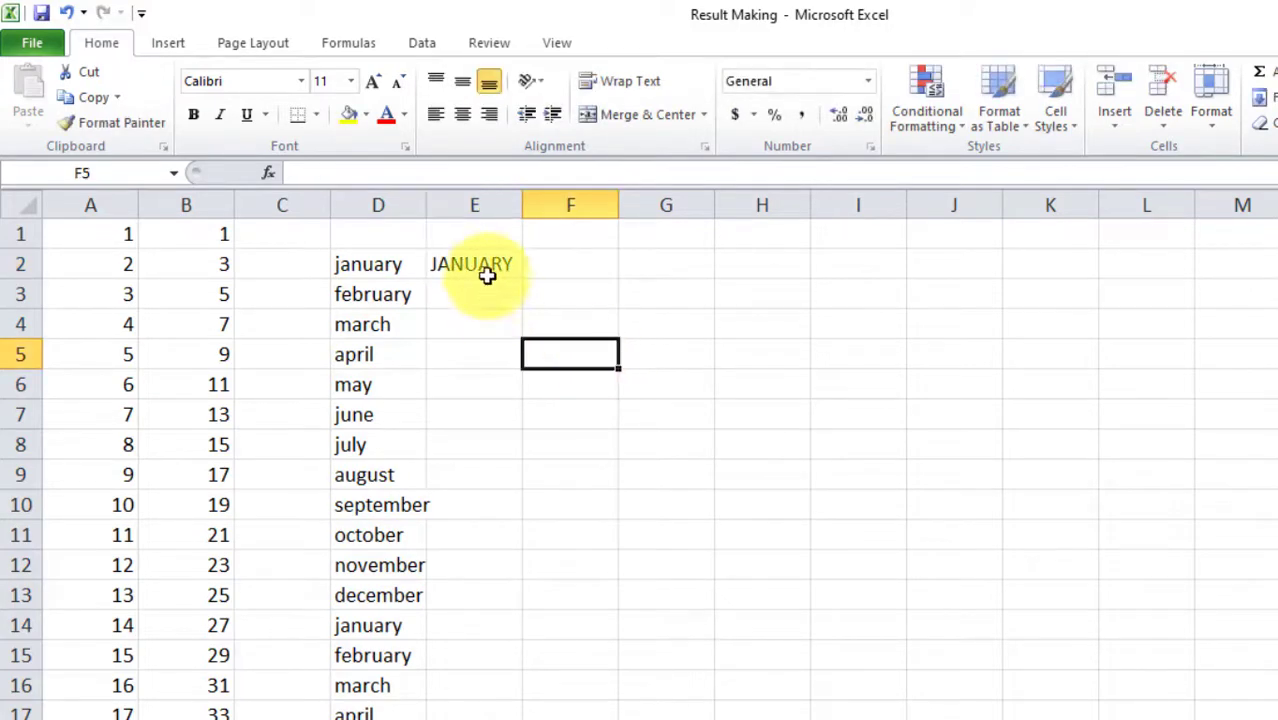
{"action": "left_click", "coordinate": [505, 268]}
{"action": "left_click_drag", "start_coordinate": [473, 715], "coordinate": [472, 716]}
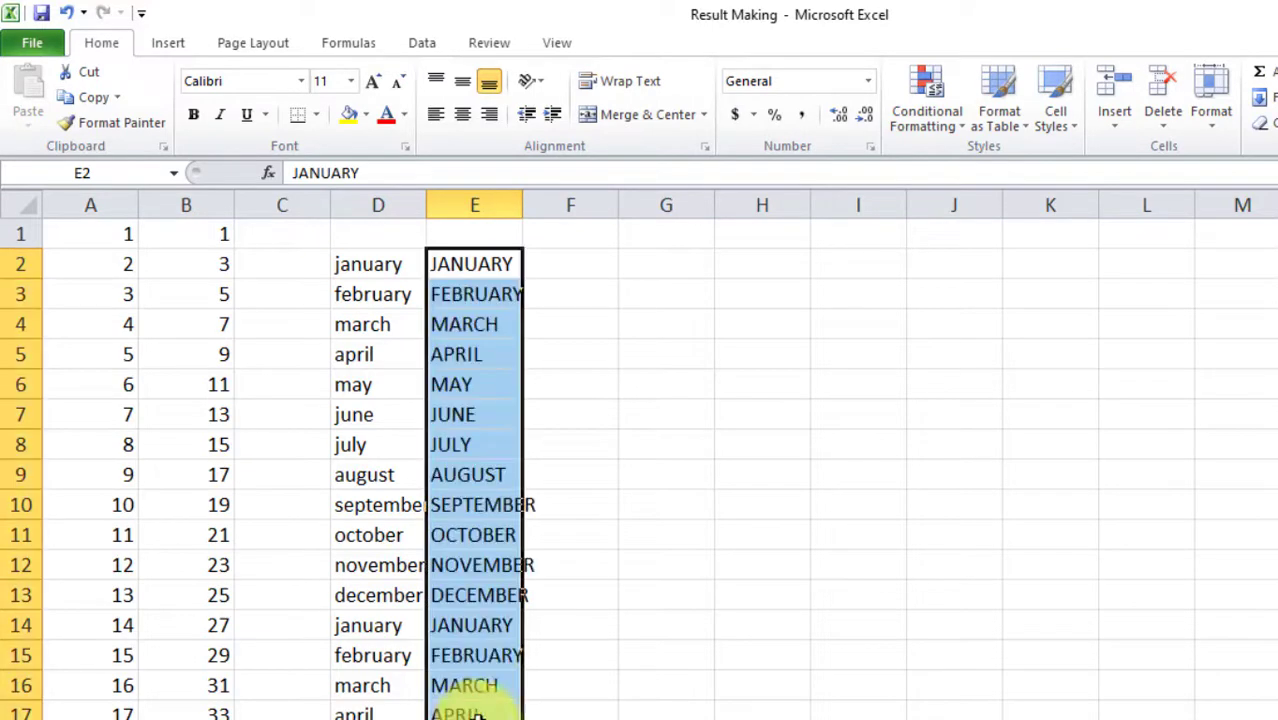
Enter SATURDAY in G2 and auto-fill weekday names down column G to row 17
{"action": "left_click", "coordinate": [646, 275]}
{"action": "type", "text": "ATURDAY"}
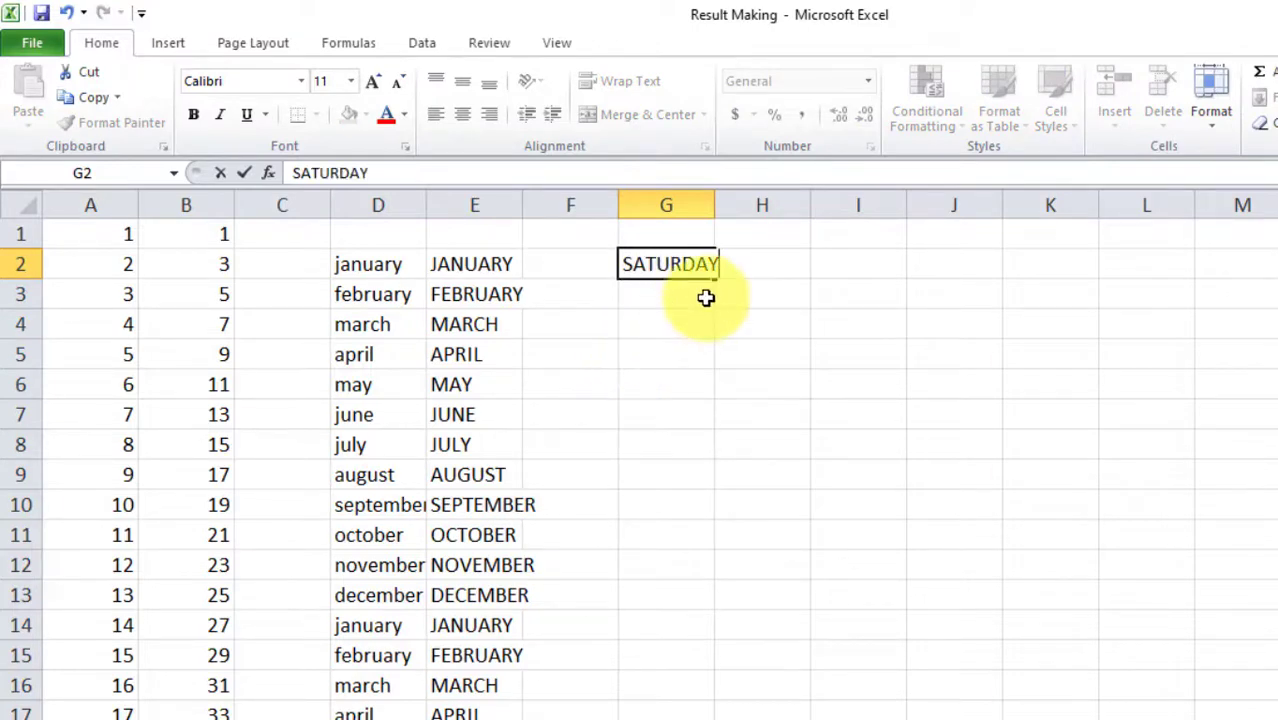
{"action": "left_click", "coordinate": [728, 318]}
{"action": "left_click", "coordinate": [680, 266]}
{"action": "left_click_drag", "start_coordinate": [716, 277], "coordinate": [682, 716]}
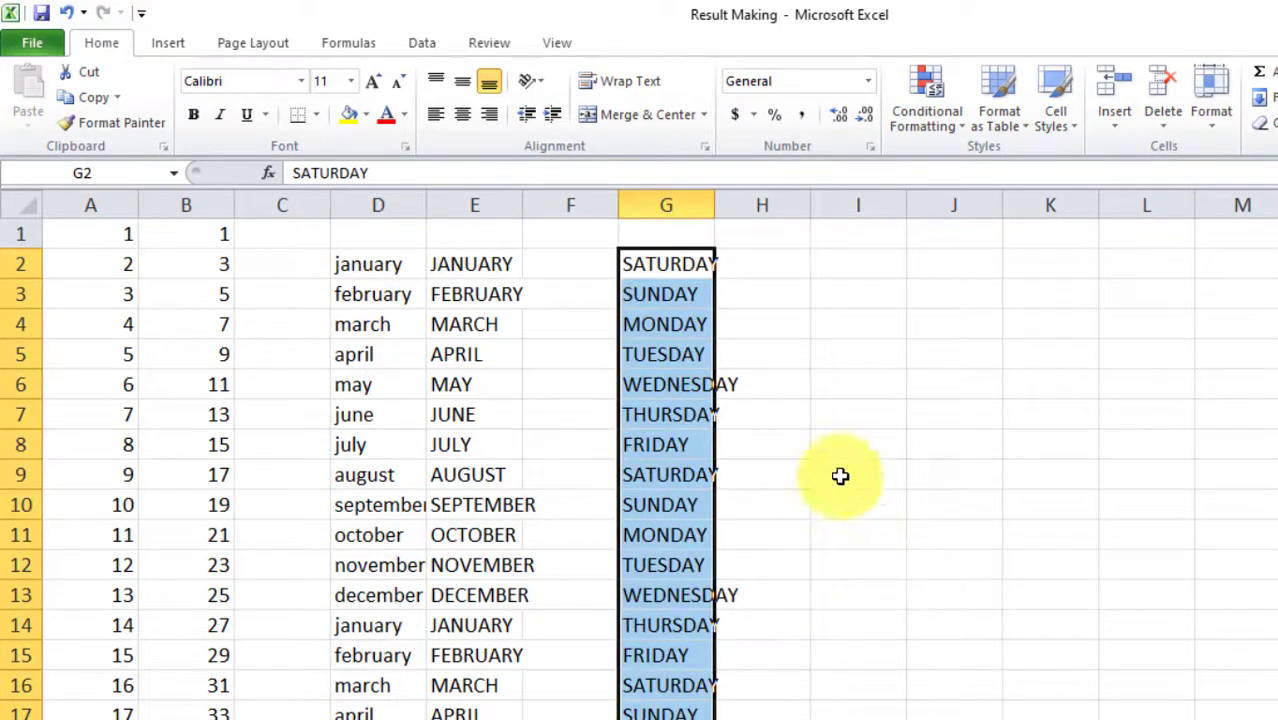
{"action": "left_click", "coordinate": [668, 538]}
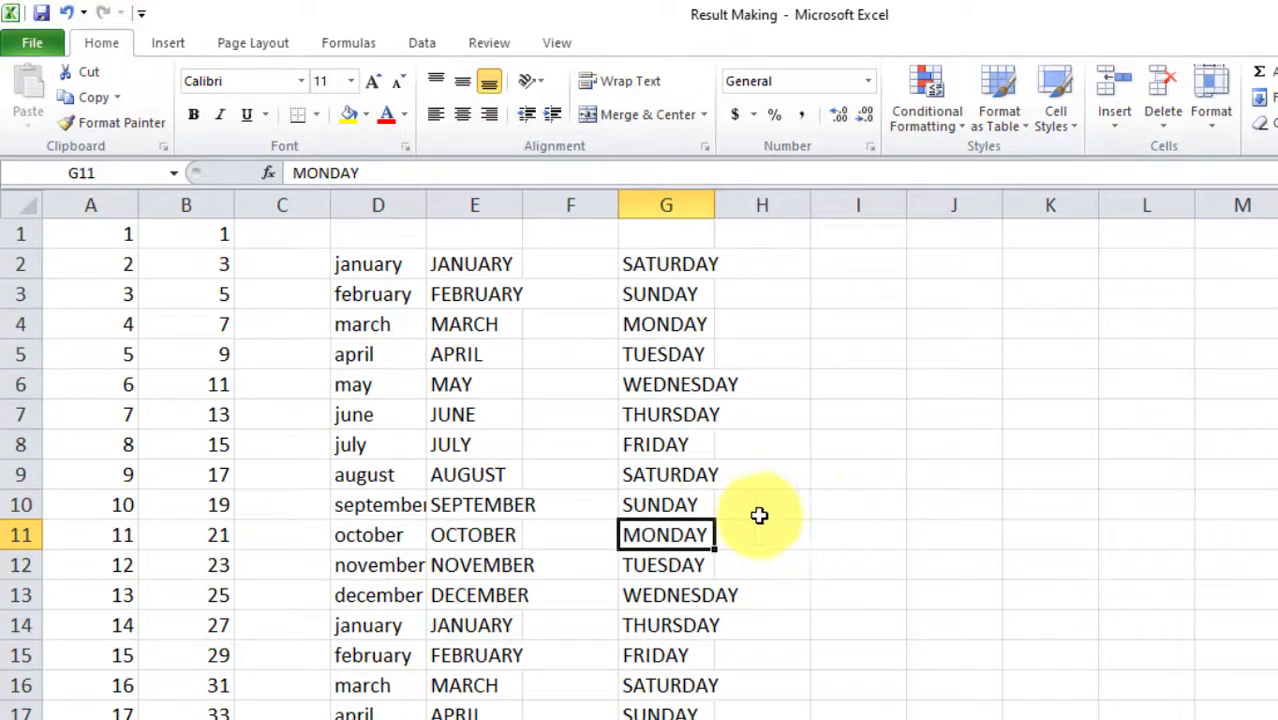
{"action": "left_click_drag", "start_coordinate": [394, 277], "coordinate": [660, 712]}
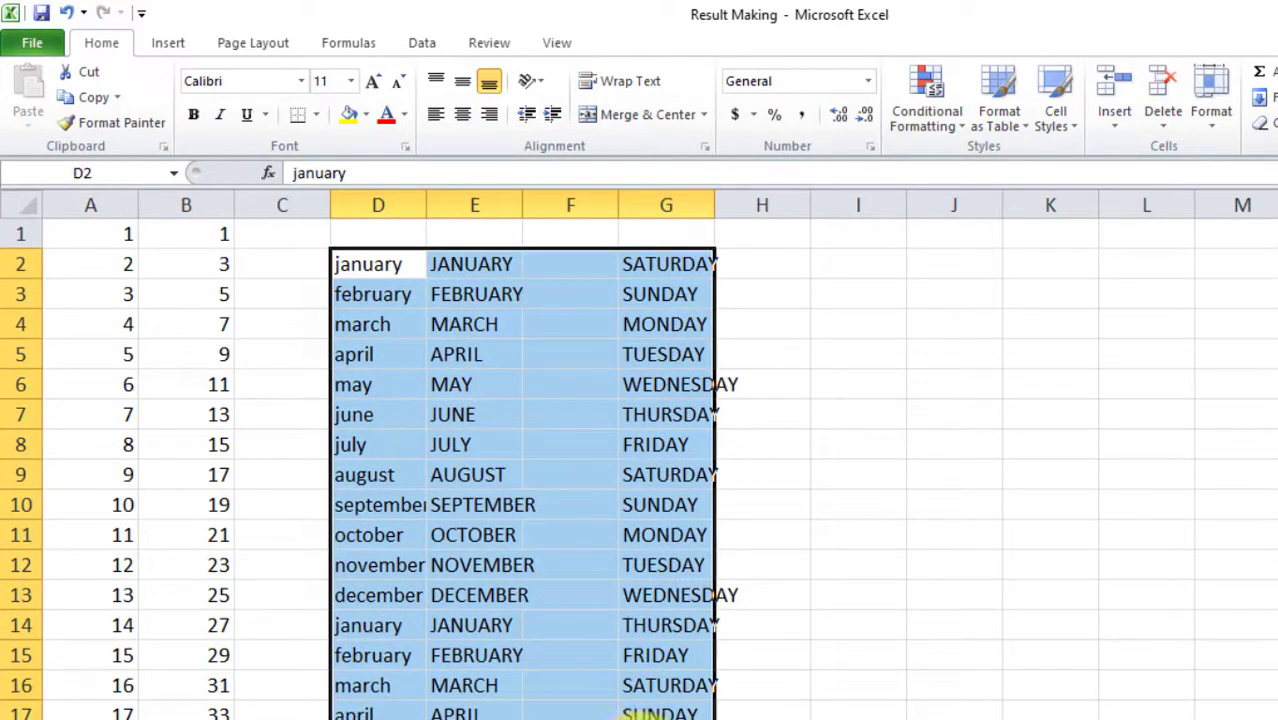
Delete the month and weekday lists, enter 1 in C2 and 2 in D2, and select them
{"action": "key", "text": "Delete"}
{"action": "left_click", "coordinate": [303, 265]}
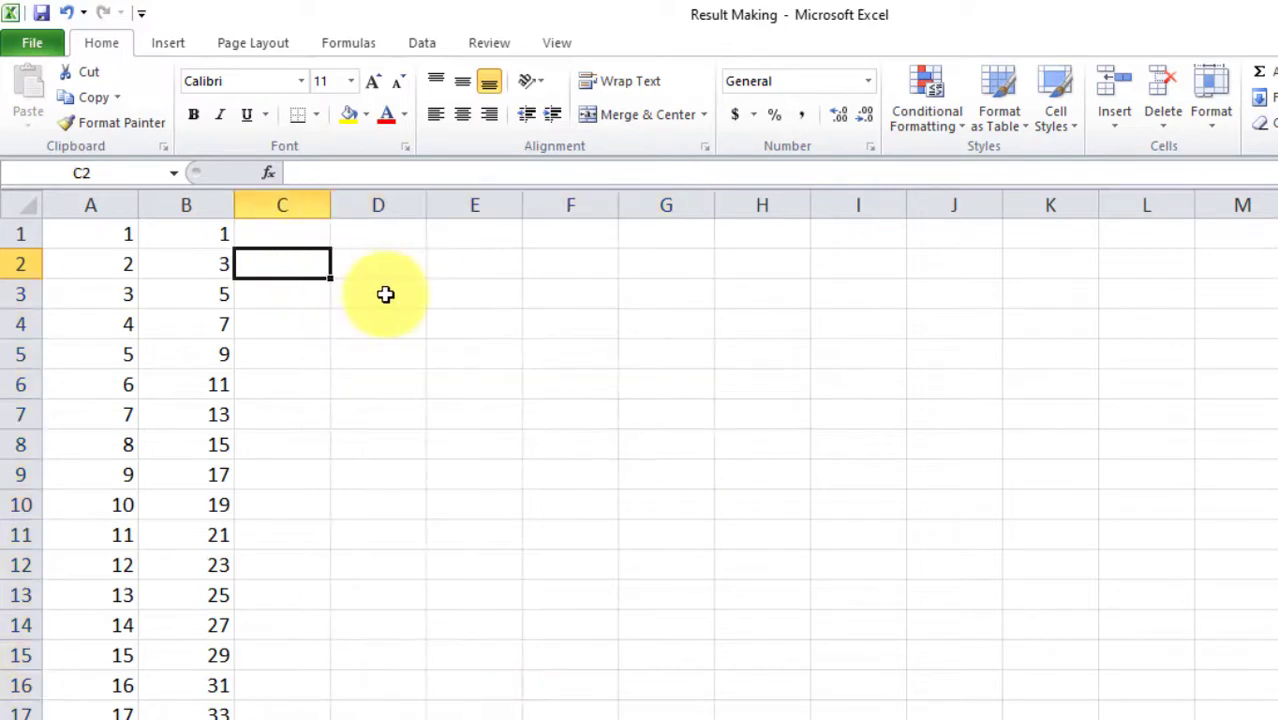
{"action": "type", "text": "1"}
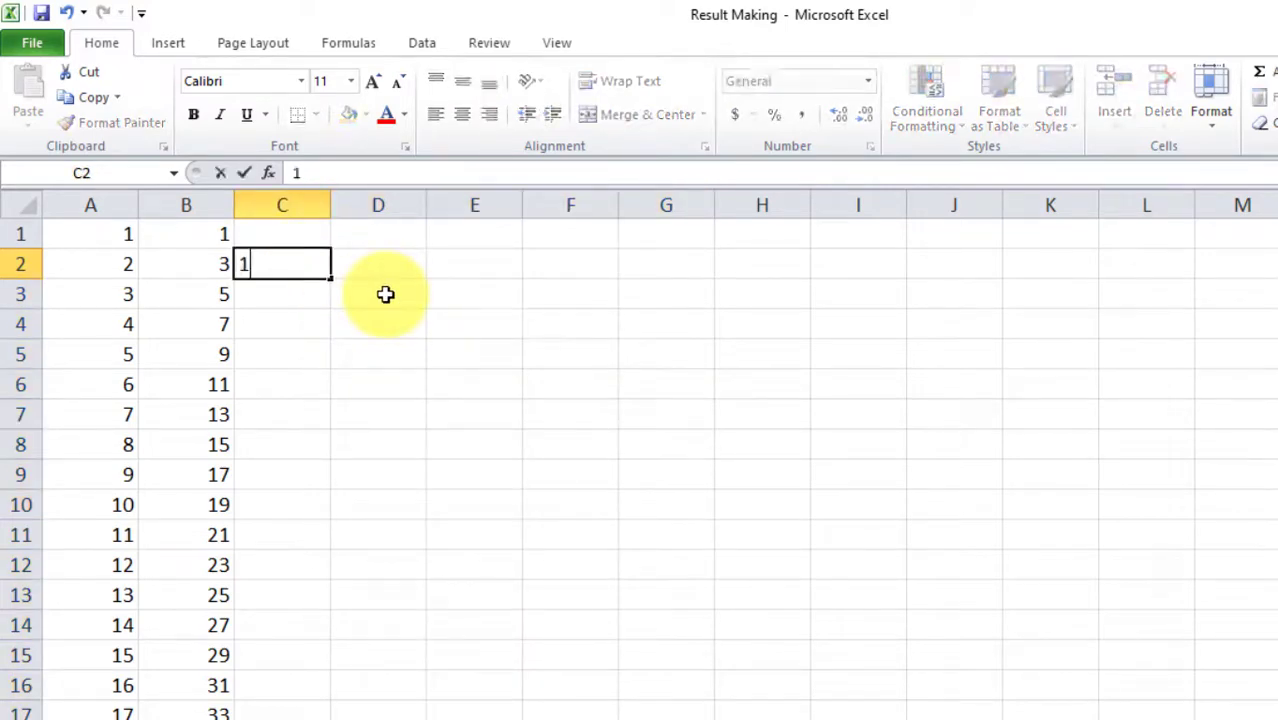
{"action": "key", "text": "Tab"}
{"action": "type", "text": "2"}
{"action": "key", "text": "Tab"}
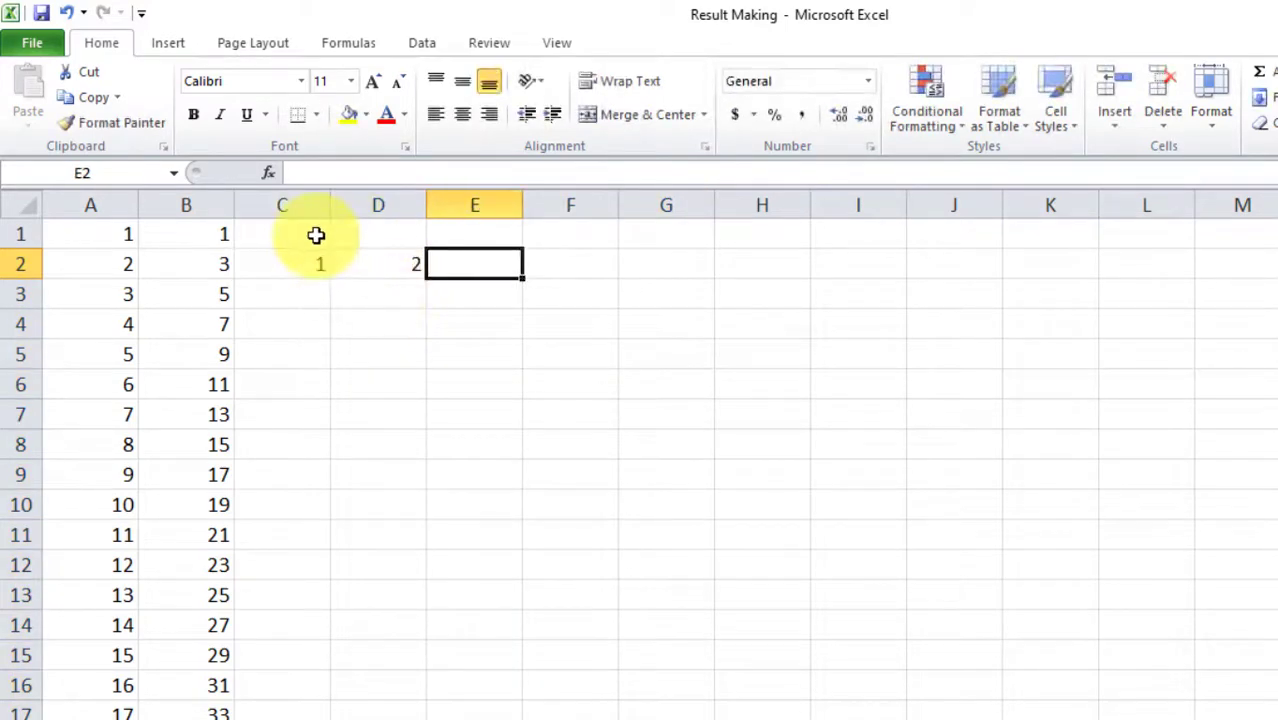
{"action": "left_click_drag", "start_coordinate": [317, 258], "coordinate": [1270, 280]}
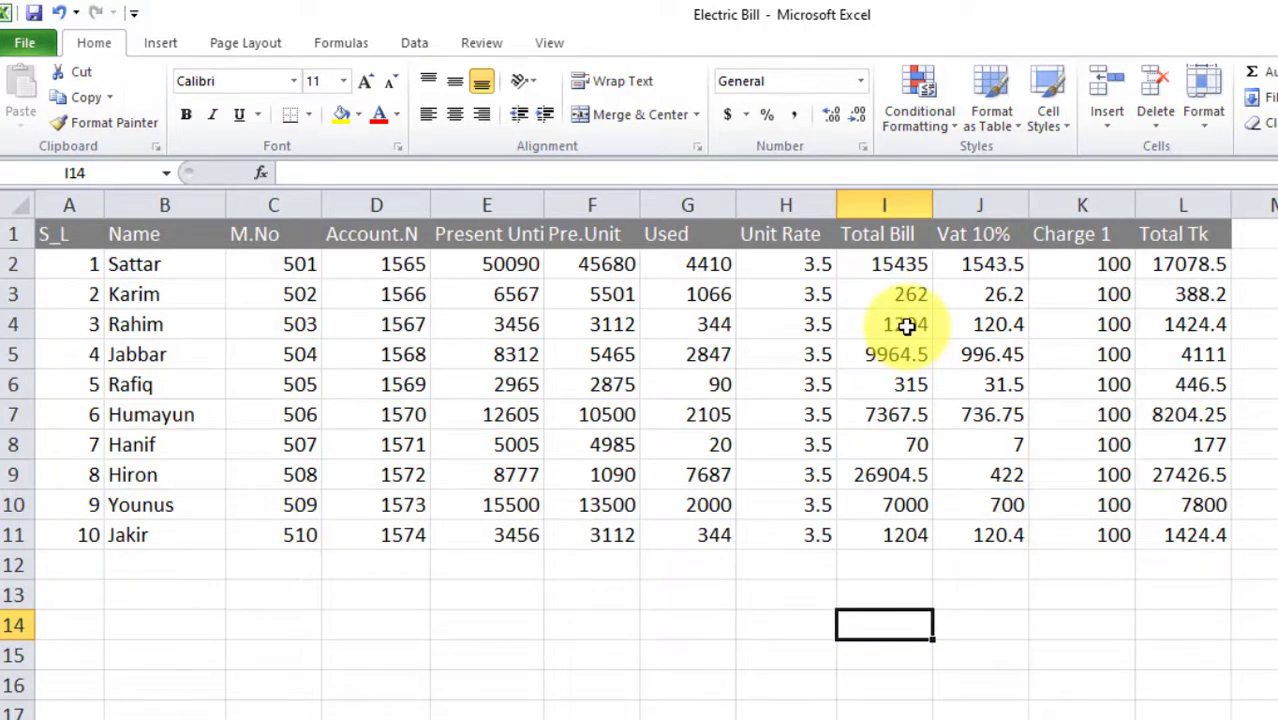
Use Go To Special > Formulas to select all formula cells on the Electric Bill sheet
{"action": "key", "text": "F5"}
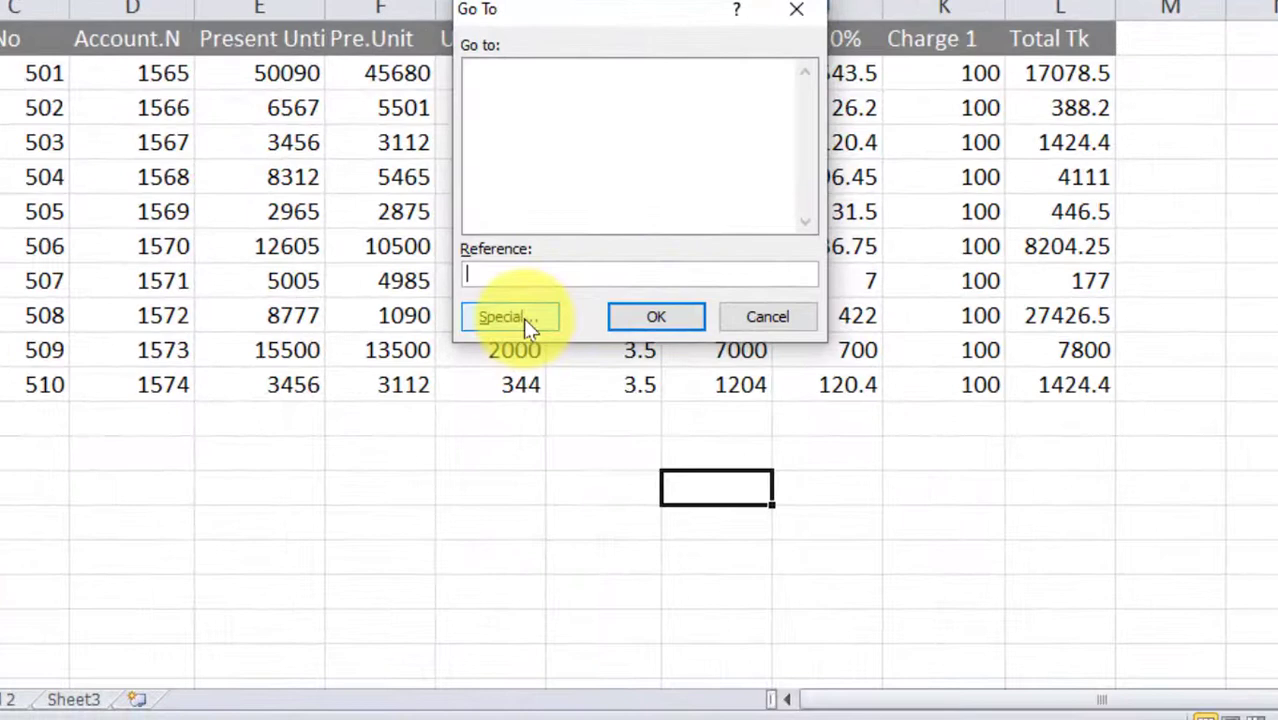
{"action": "left_click", "coordinate": [714, 479]}
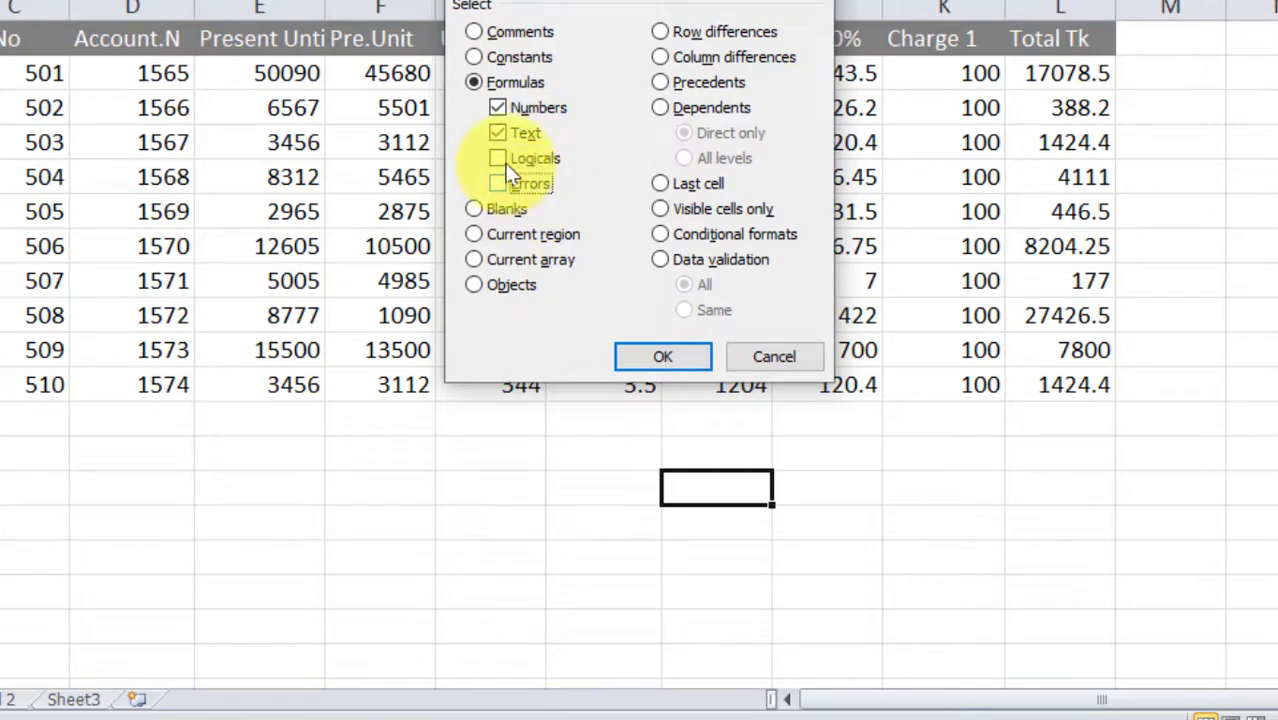
{"action": "left_click", "coordinate": [660, 358]}
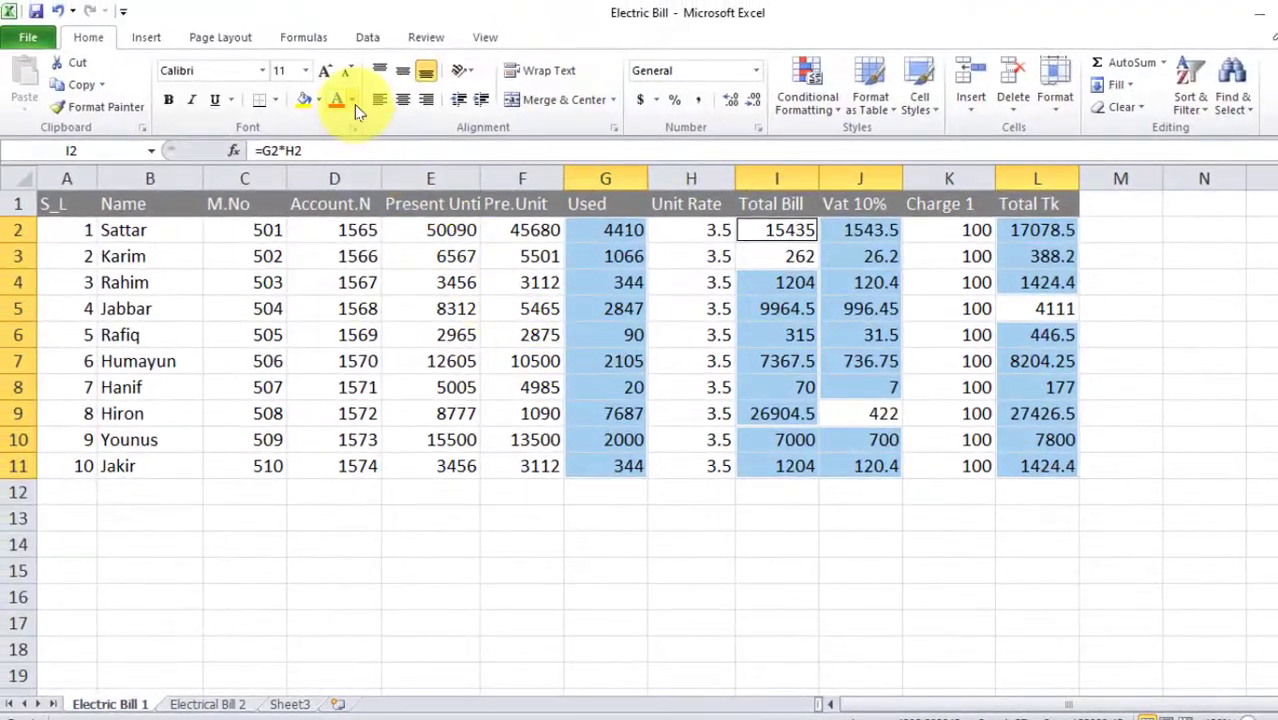
Make the selected formula figures red at font size 16
{"action": "left_click", "coordinate": [353, 101]}
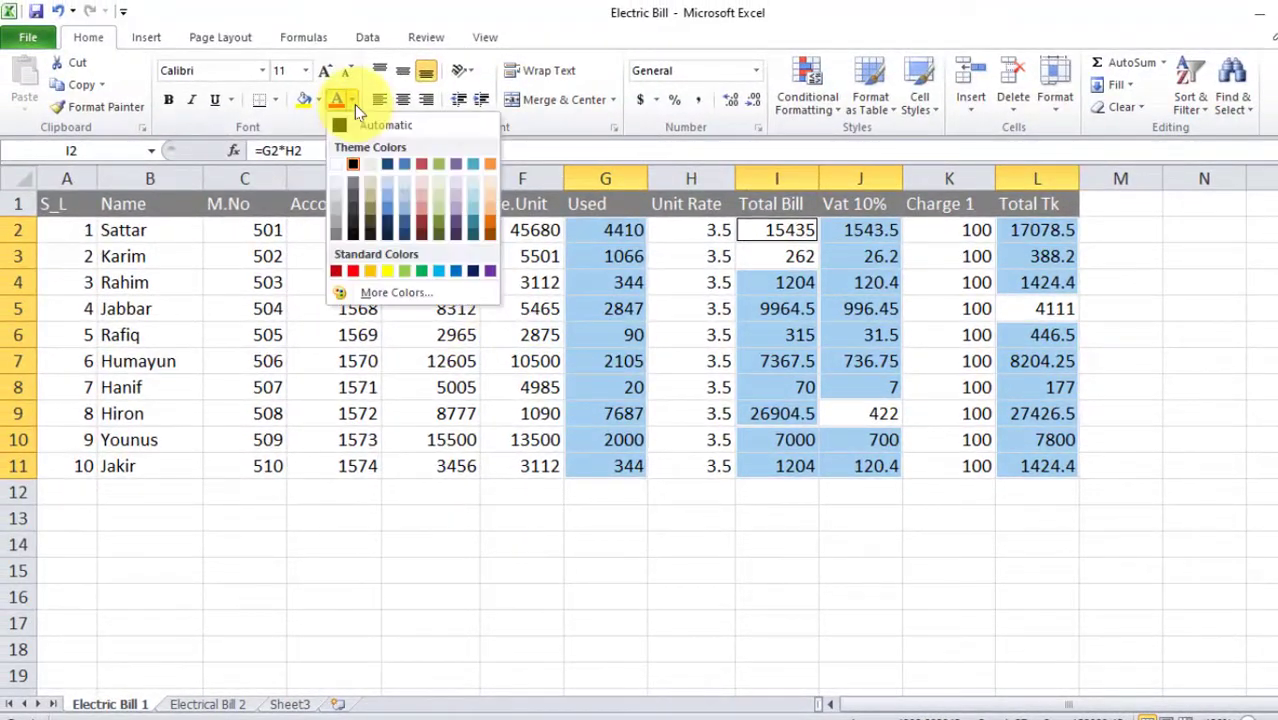
{"action": "left_click", "coordinate": [354, 274]}
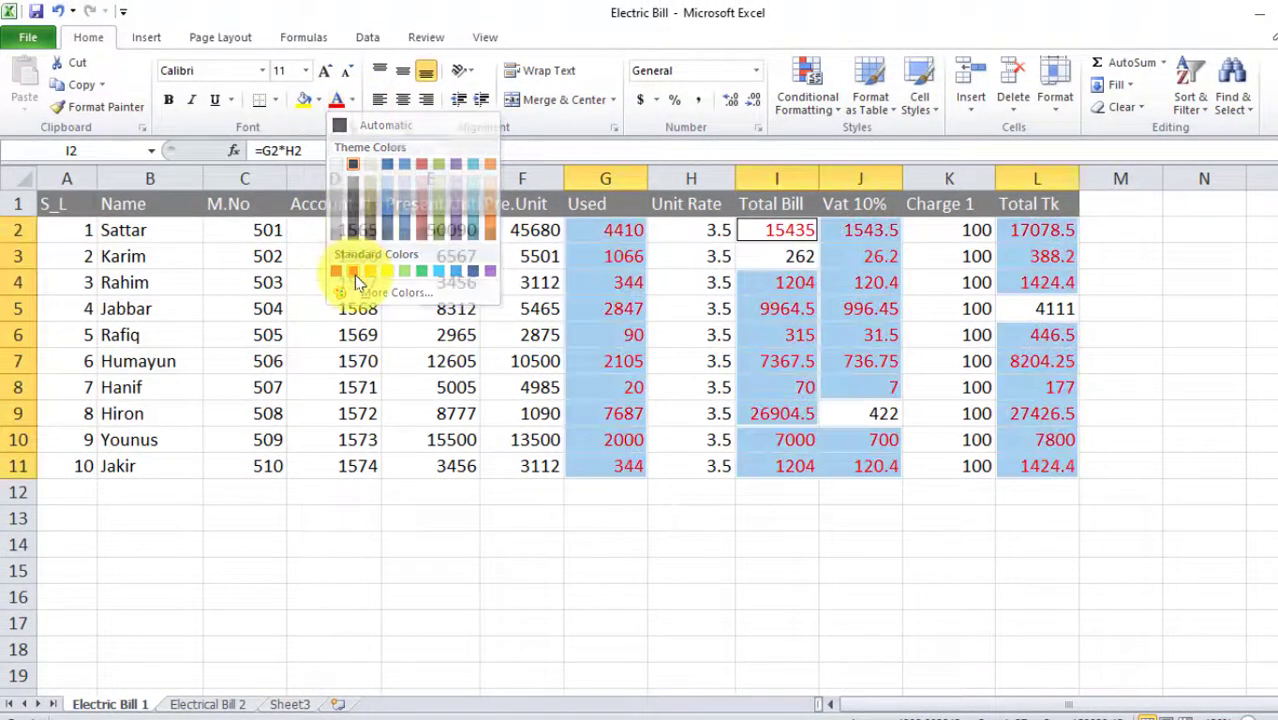
{"action": "left_click", "coordinate": [306, 71]}
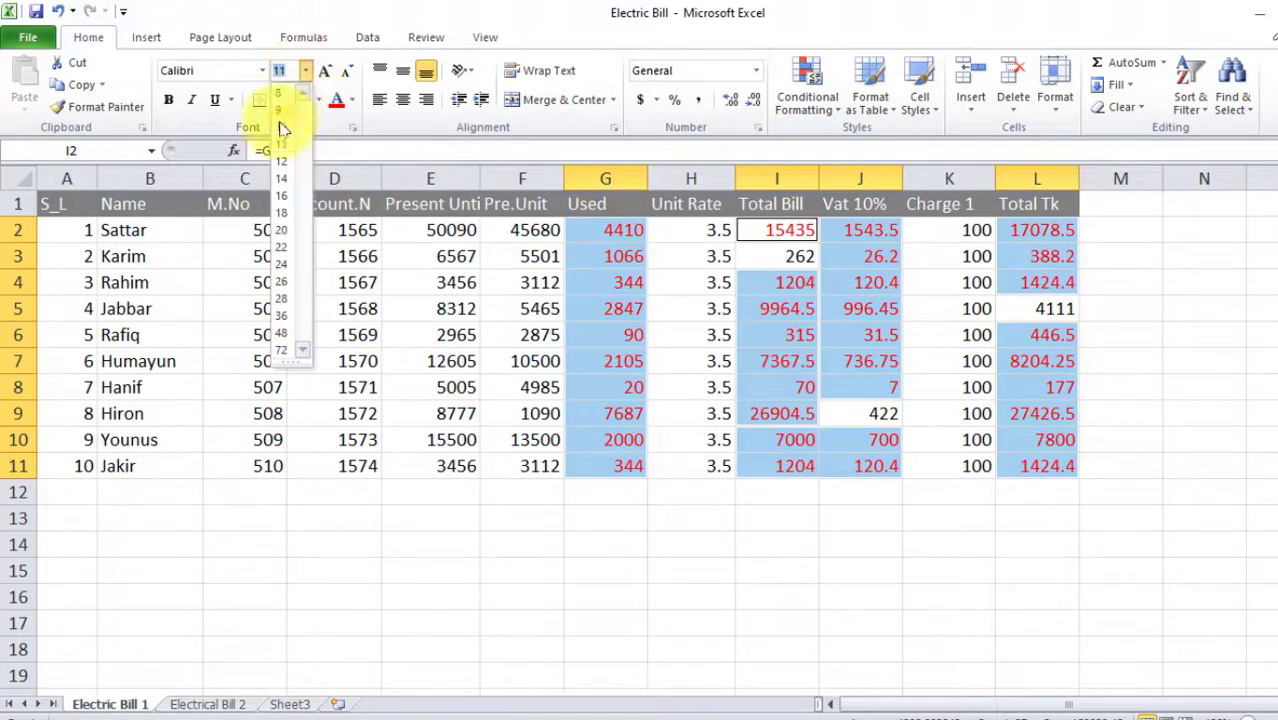
{"action": "left_click", "coordinate": [283, 198]}
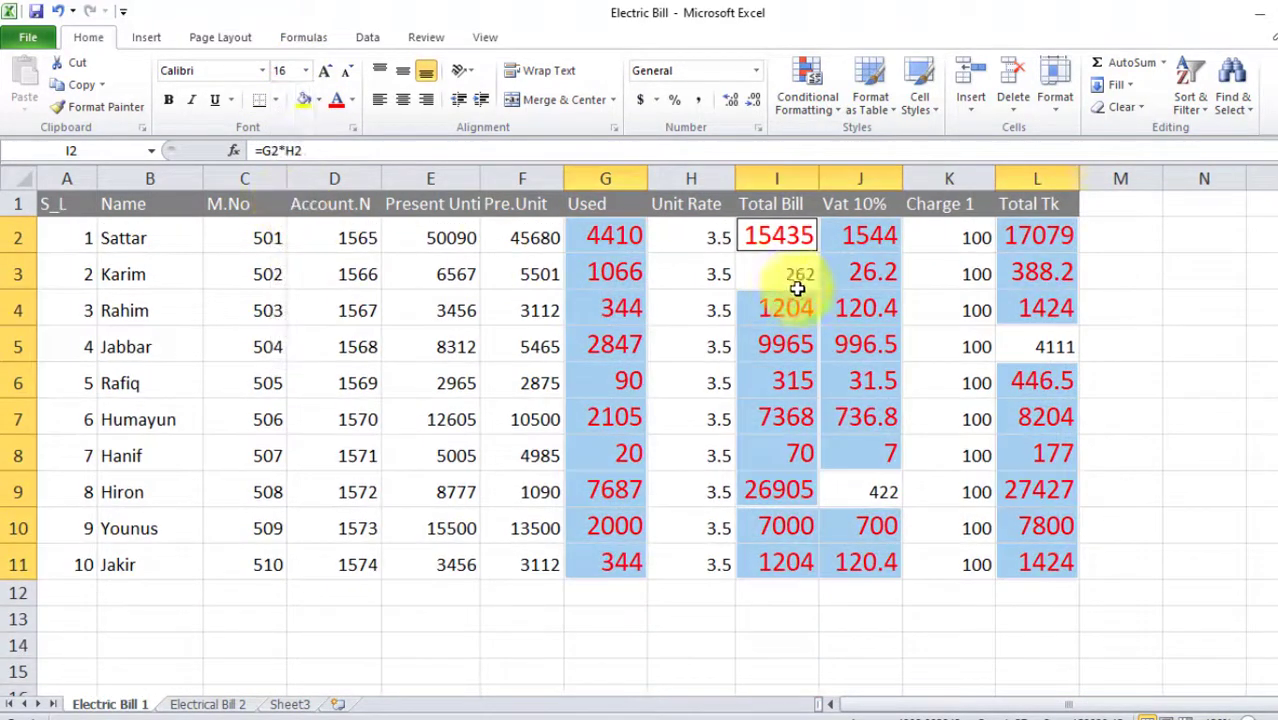
Inspect cells J5, L5 and the Total Tk formula in L4, then deselect
{"action": "left_click", "coordinate": [846, 349]}
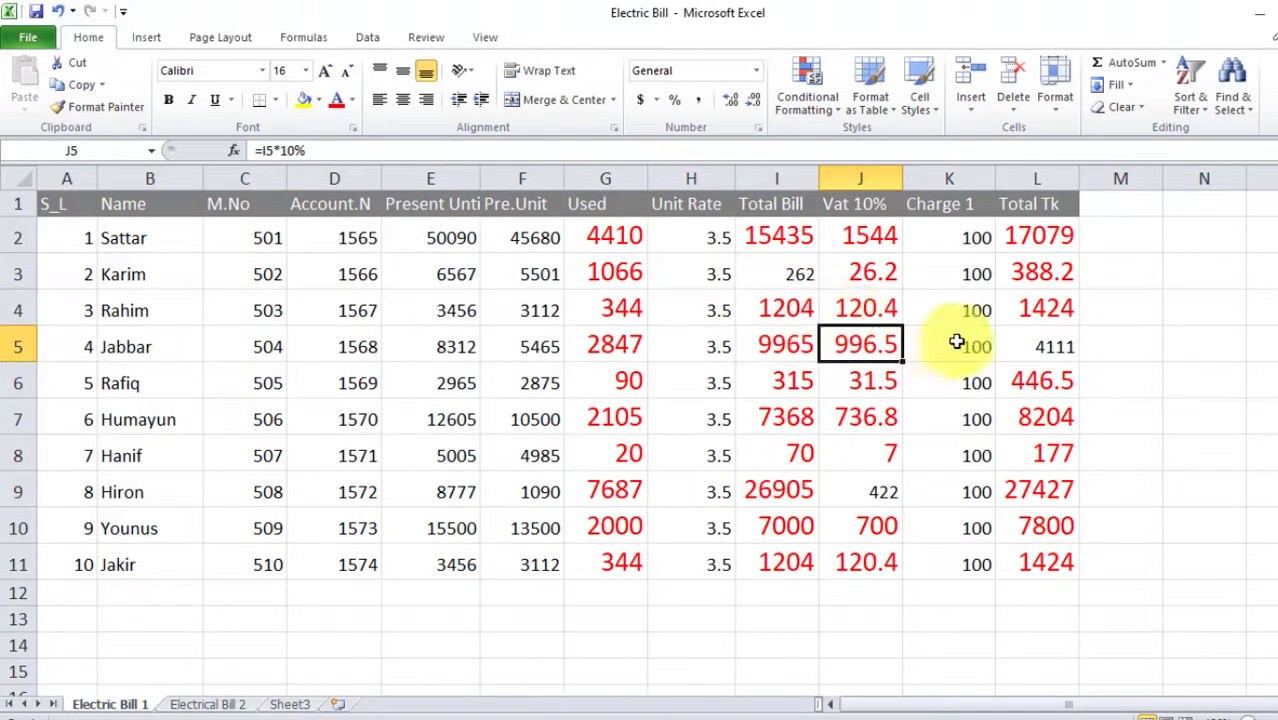
{"action": "left_click", "coordinate": [1058, 350]}
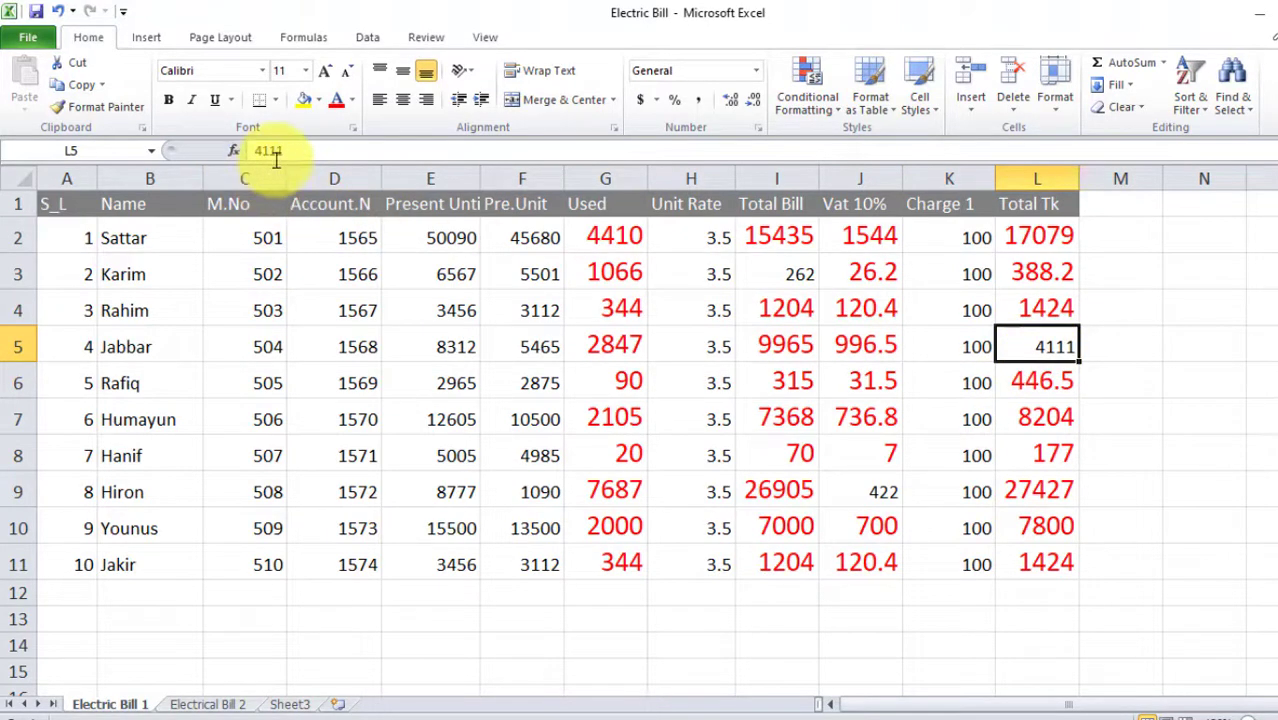
{"action": "left_click", "coordinate": [1045, 310]}
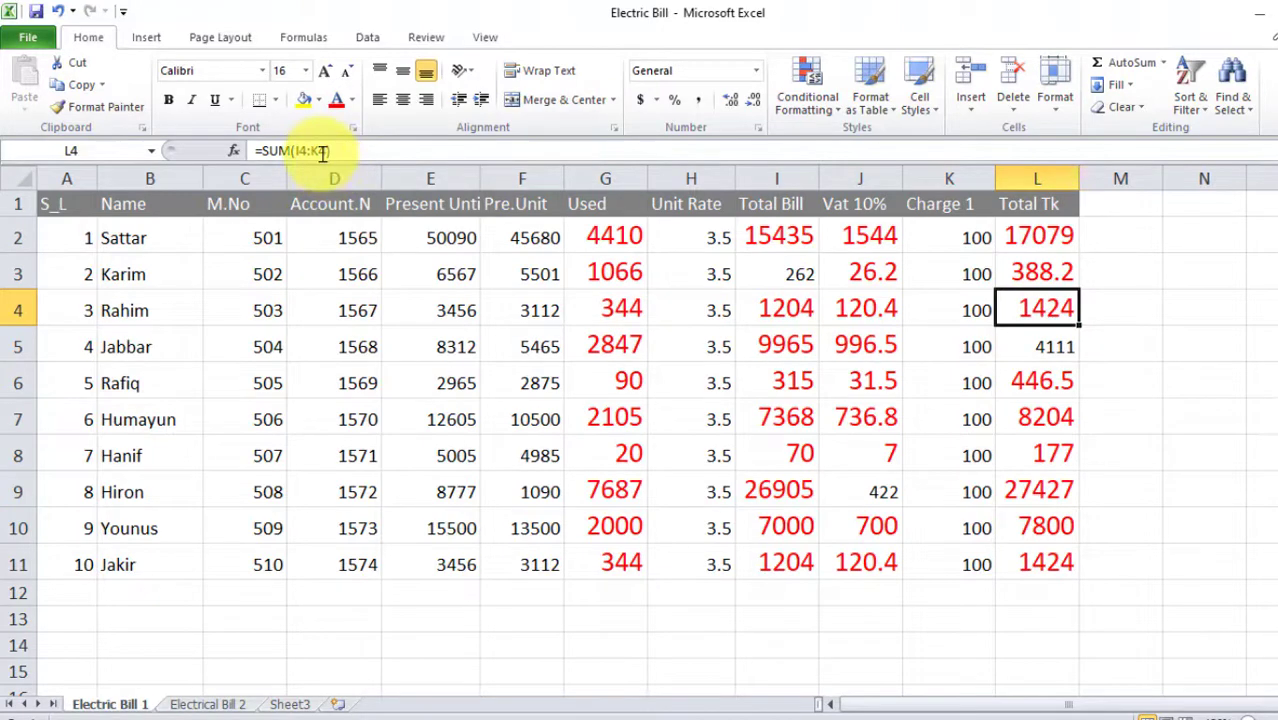
{"action": "left_click", "coordinate": [1204, 415]}
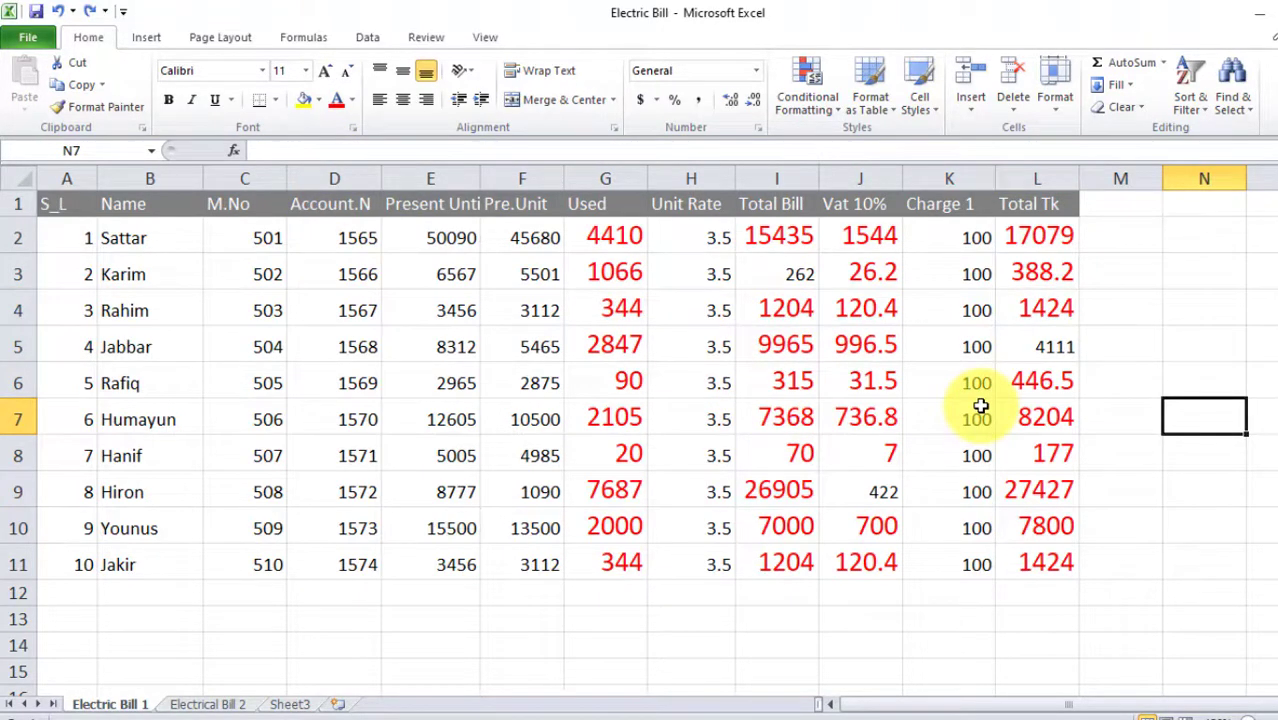
Toggle formula view with Ctrl+~ and scroll right to see the formula columns
{"action": "key", "text": "ctrl+grave"}
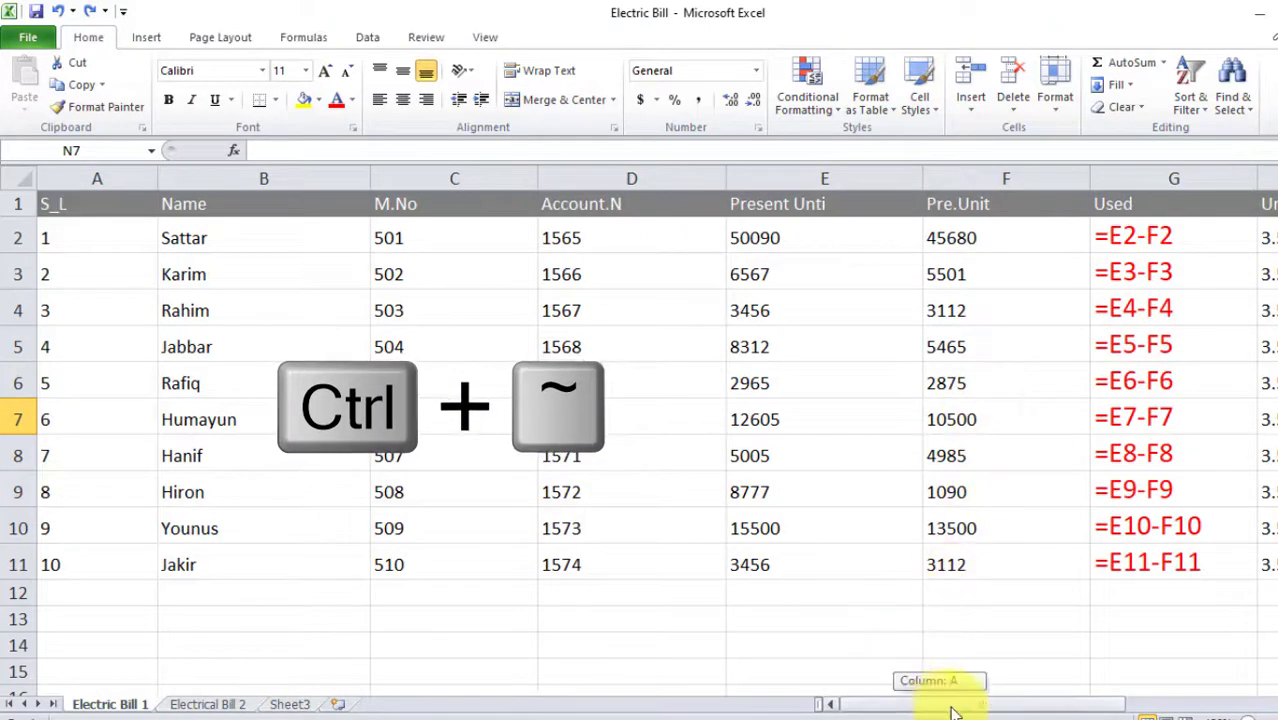
{"action": "left_click_drag", "start_coordinate": [952, 712], "coordinate": [1135, 693]}
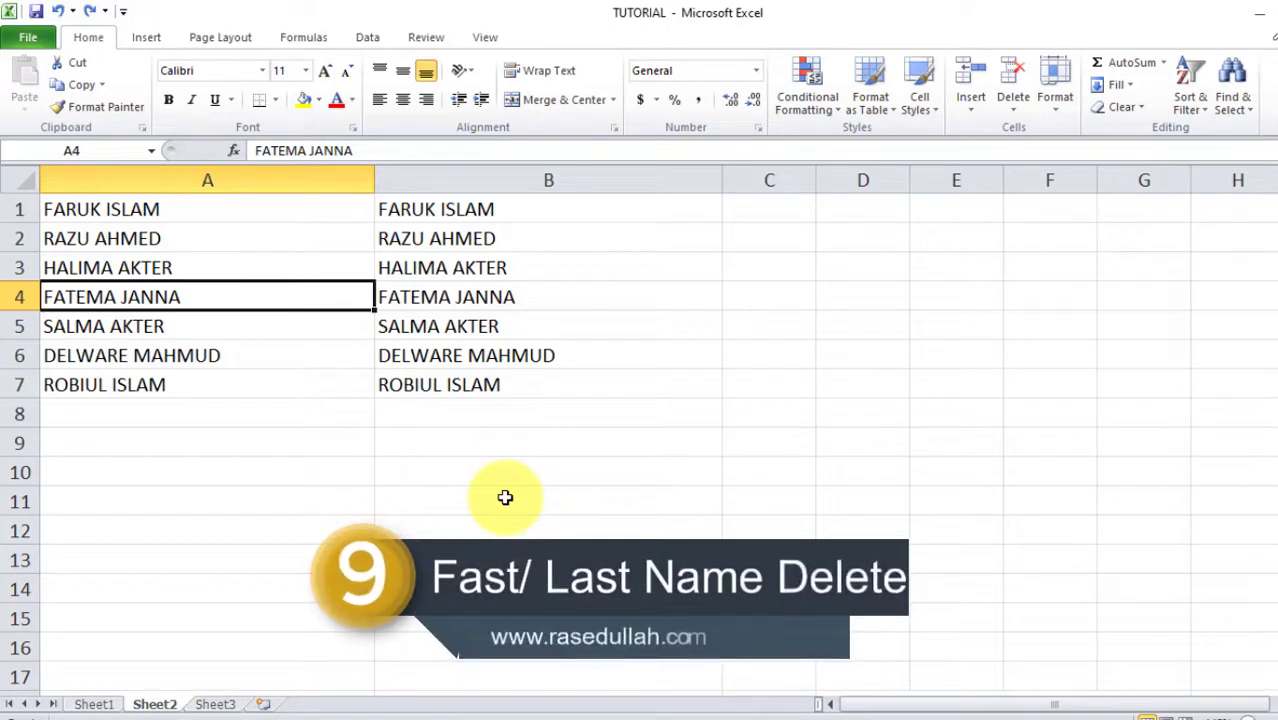
Select the seven full names in A1:A7 on Sheet2
{"action": "left_click_drag", "start_coordinate": [137, 211], "coordinate": [133, 389]}
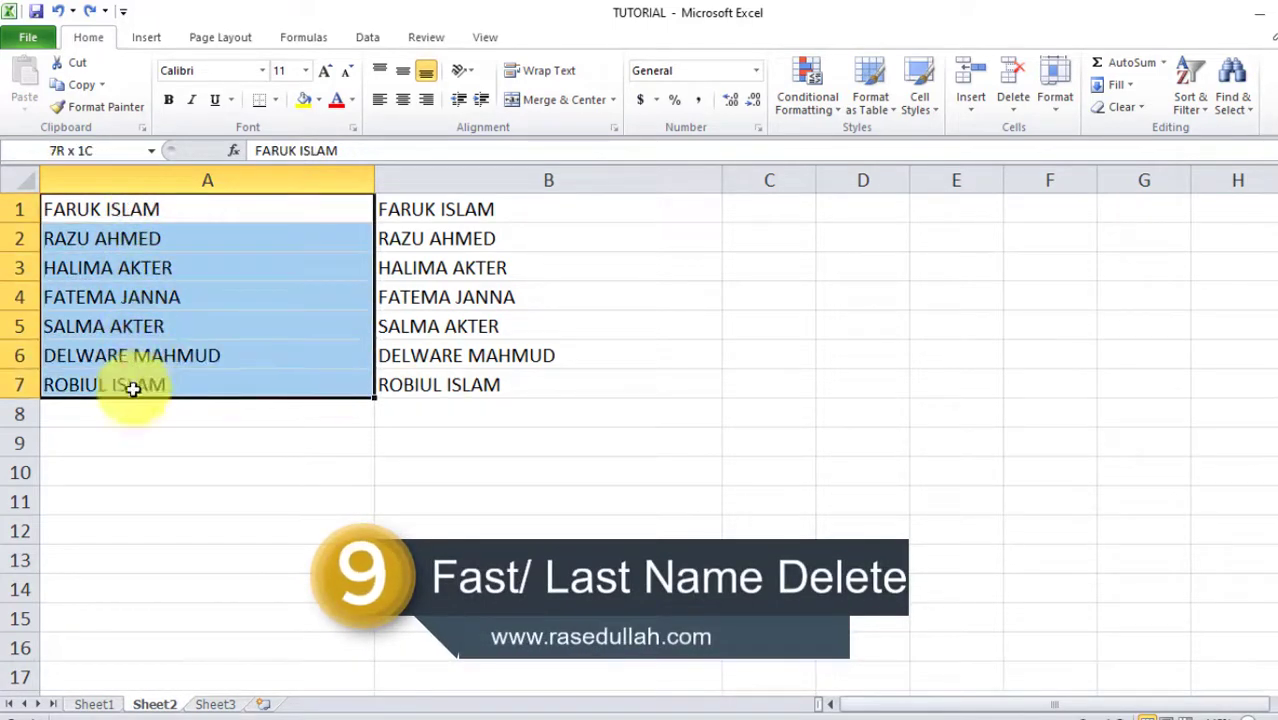
{"action": "left_click_drag", "start_coordinate": [405, 208], "coordinate": [436, 394]}
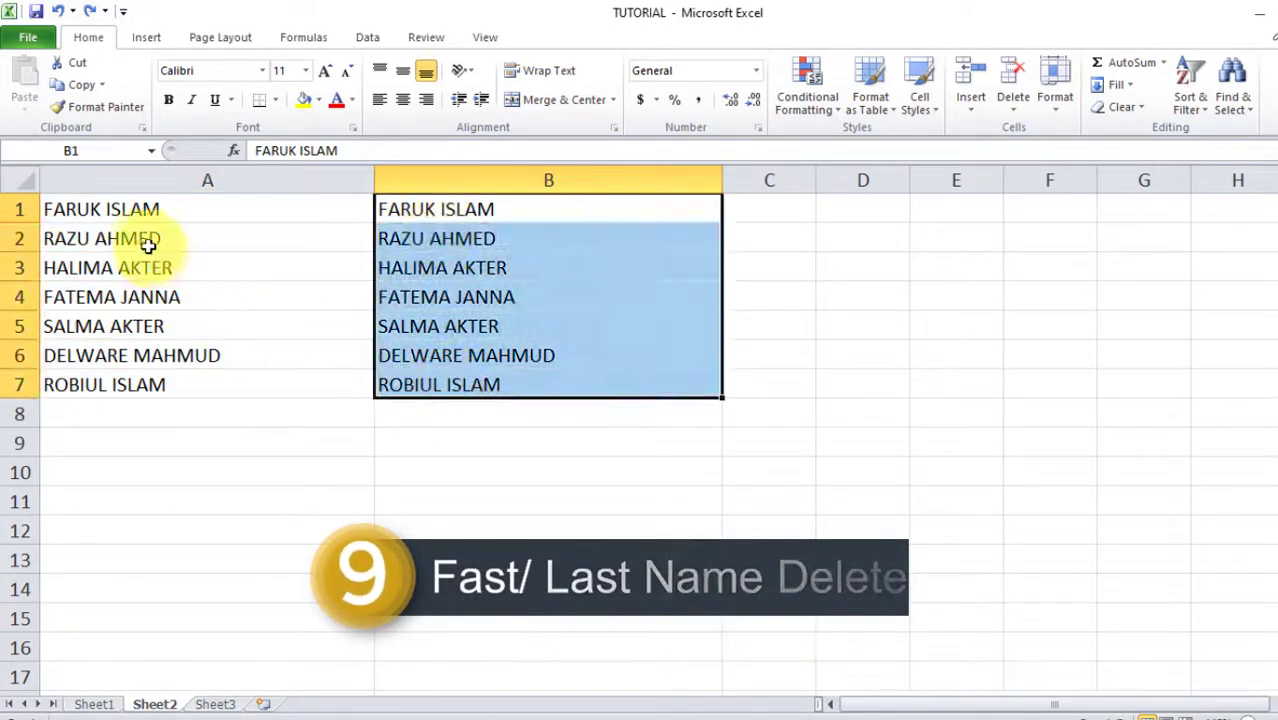
{"action": "left_click_drag", "start_coordinate": [137, 208], "coordinate": [129, 417]}
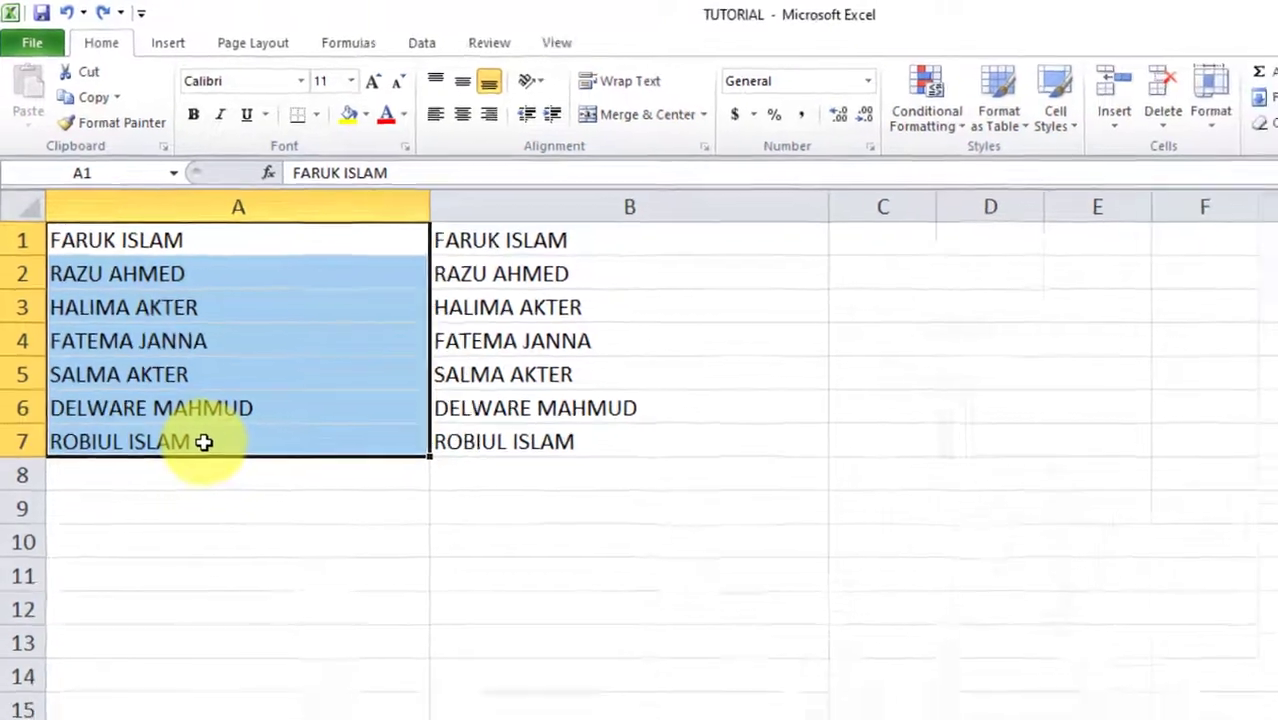
Replace ' *' with nothing in column A, leaving first names only (7 replacements)
{"action": "key", "text": "ctrl+f"}
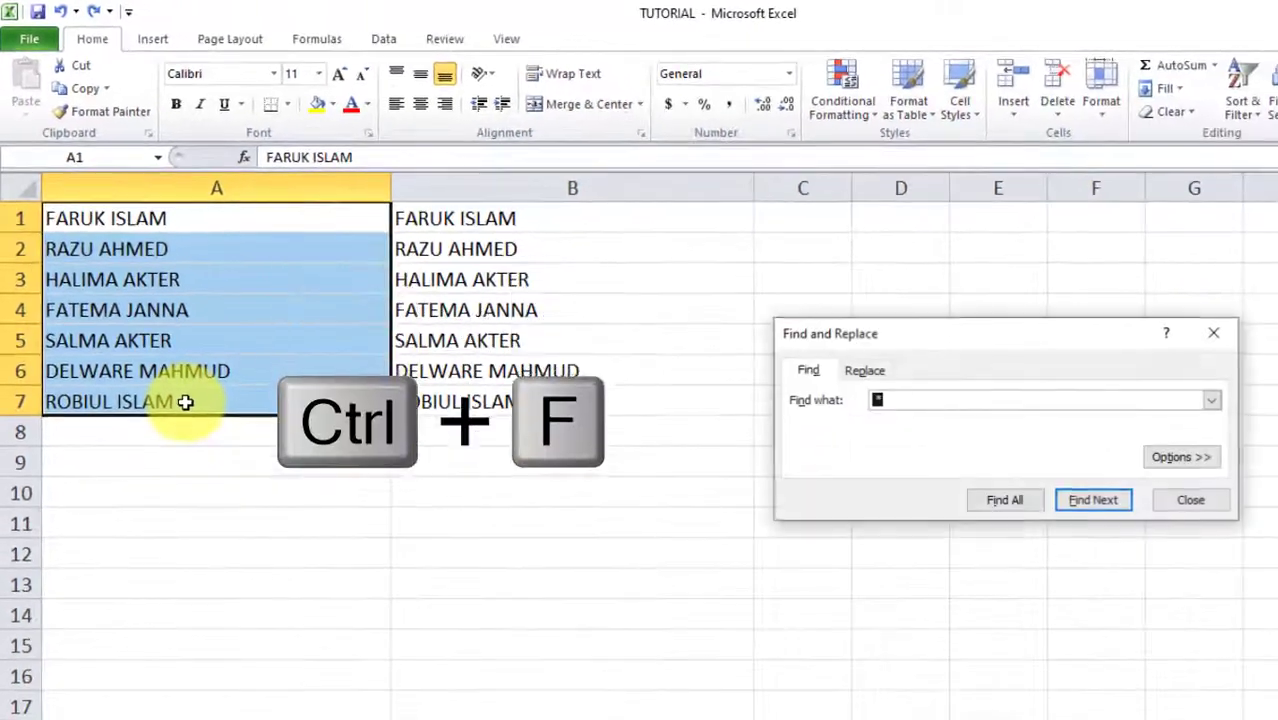
{"action": "left_click", "coordinate": [878, 370]}
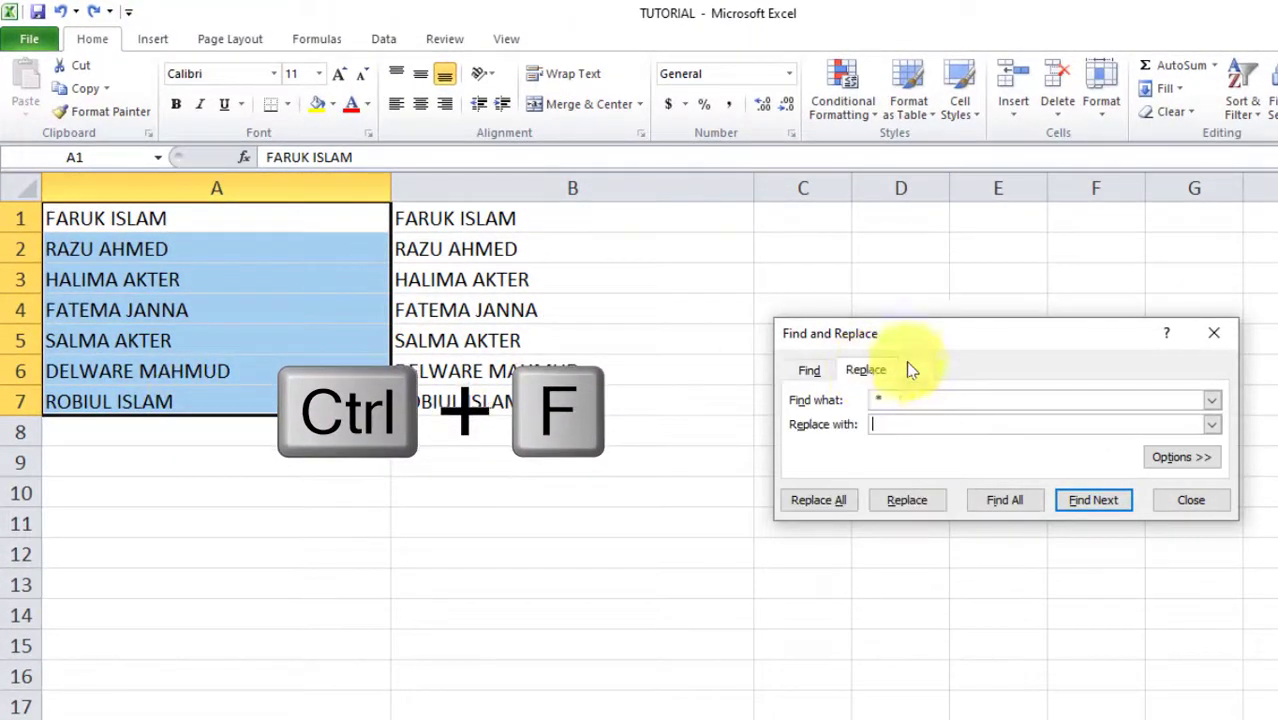
{"action": "left_click_drag", "start_coordinate": [923, 334], "coordinate": [648, 241]}
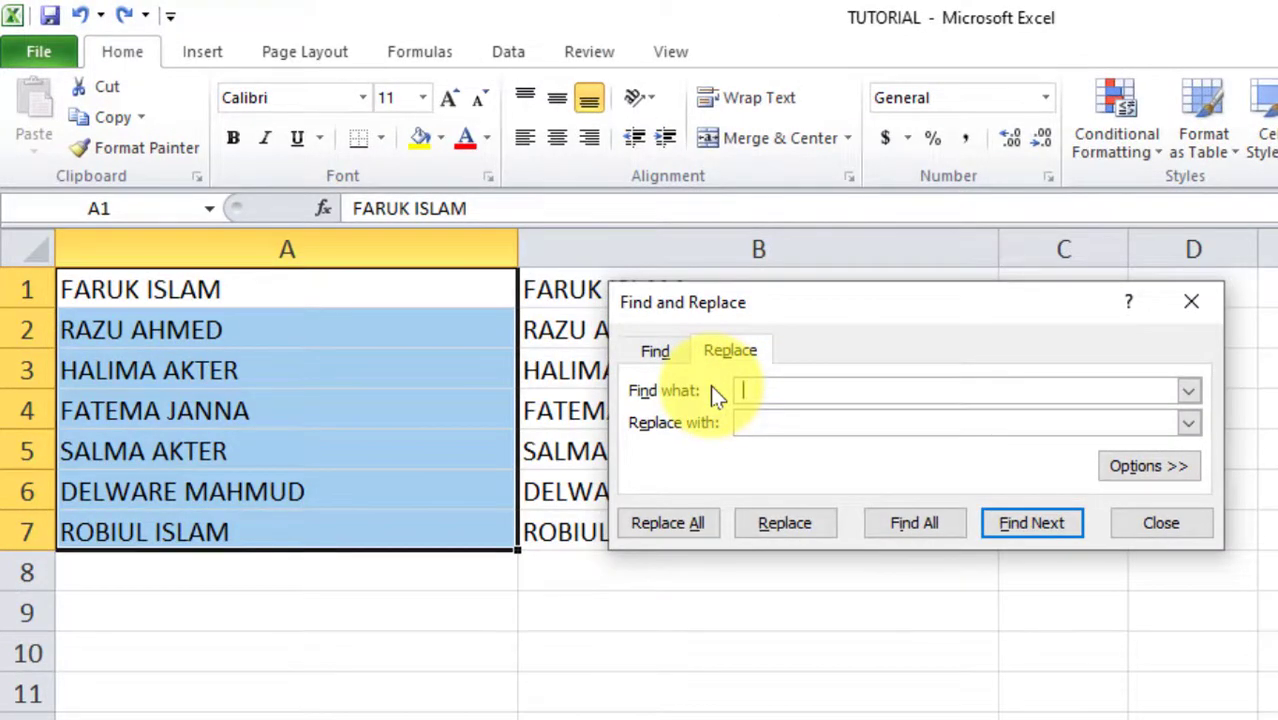
{"action": "type", "text": "*"}
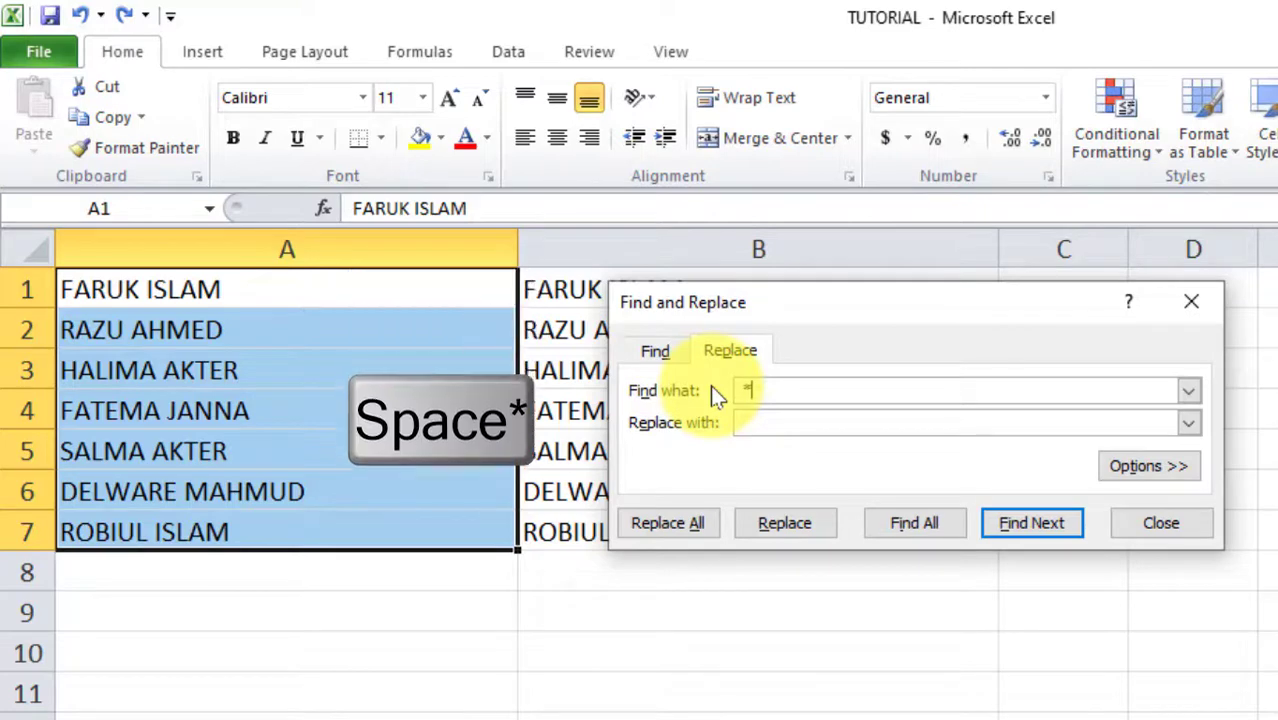
{"action": "left_click", "coordinate": [696, 524]}
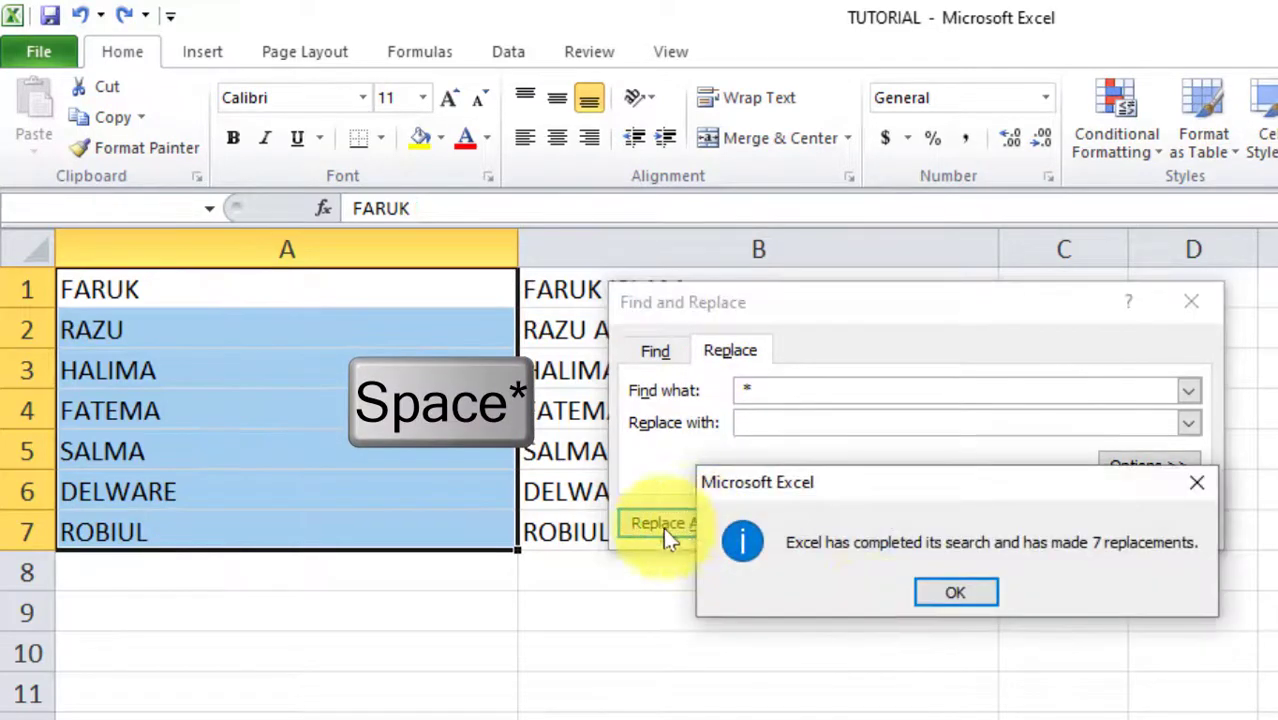
{"action": "left_click", "coordinate": [945, 598]}
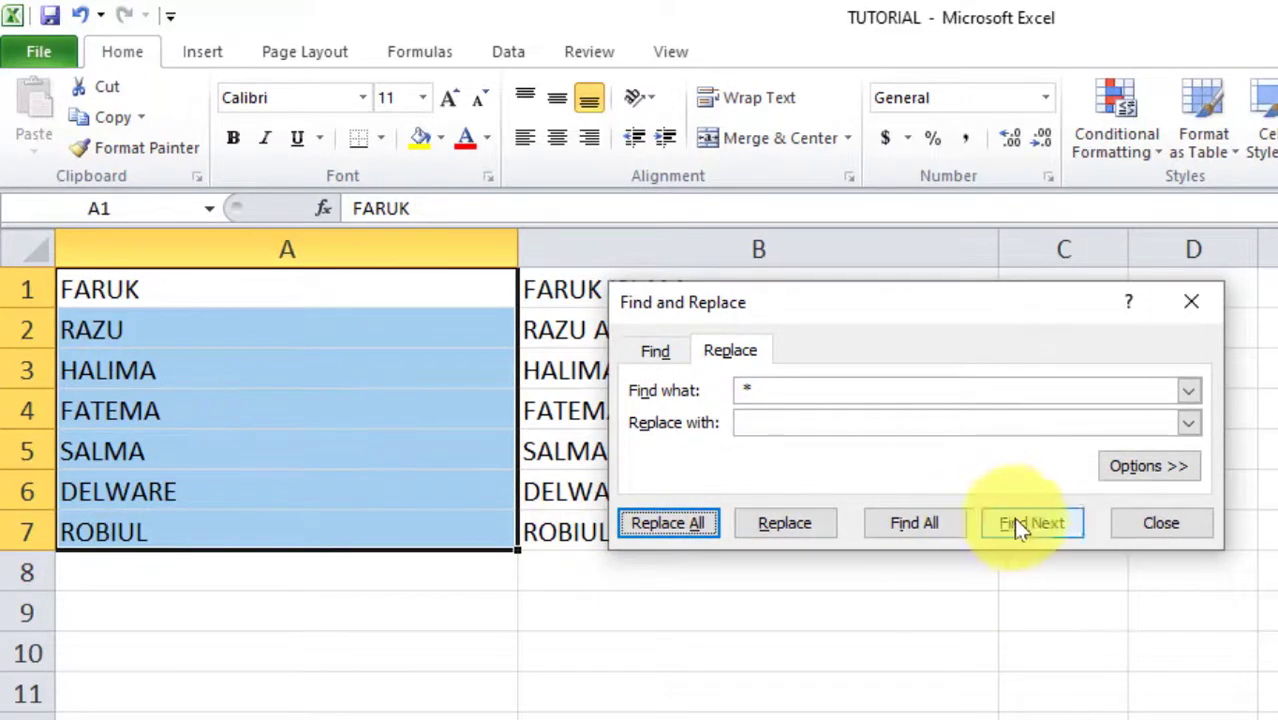
{"action": "left_click", "coordinate": [1160, 522]}
{"action": "left_click", "coordinate": [665, 325]}
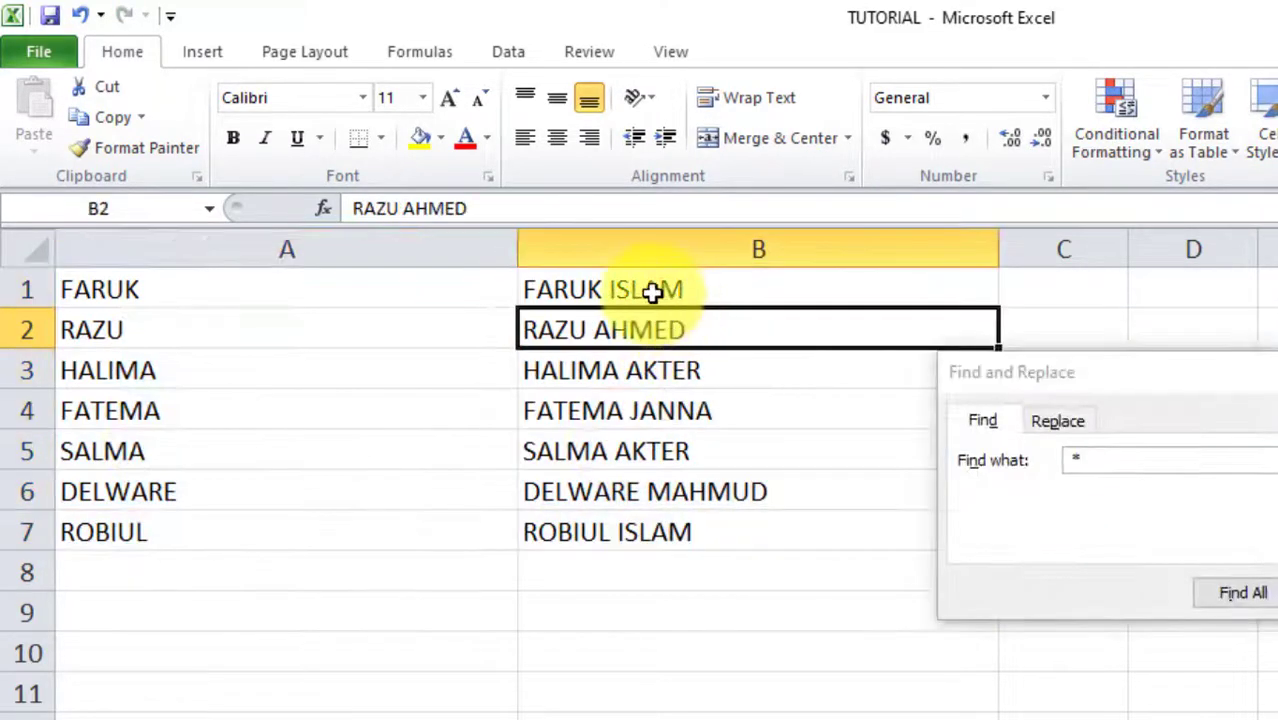
Select B1:B7 and replace '* ' with nothing, leaving only the surnames (7 replacements)
{"action": "left_click_drag", "start_coordinate": [652, 291], "coordinate": [659, 517]}
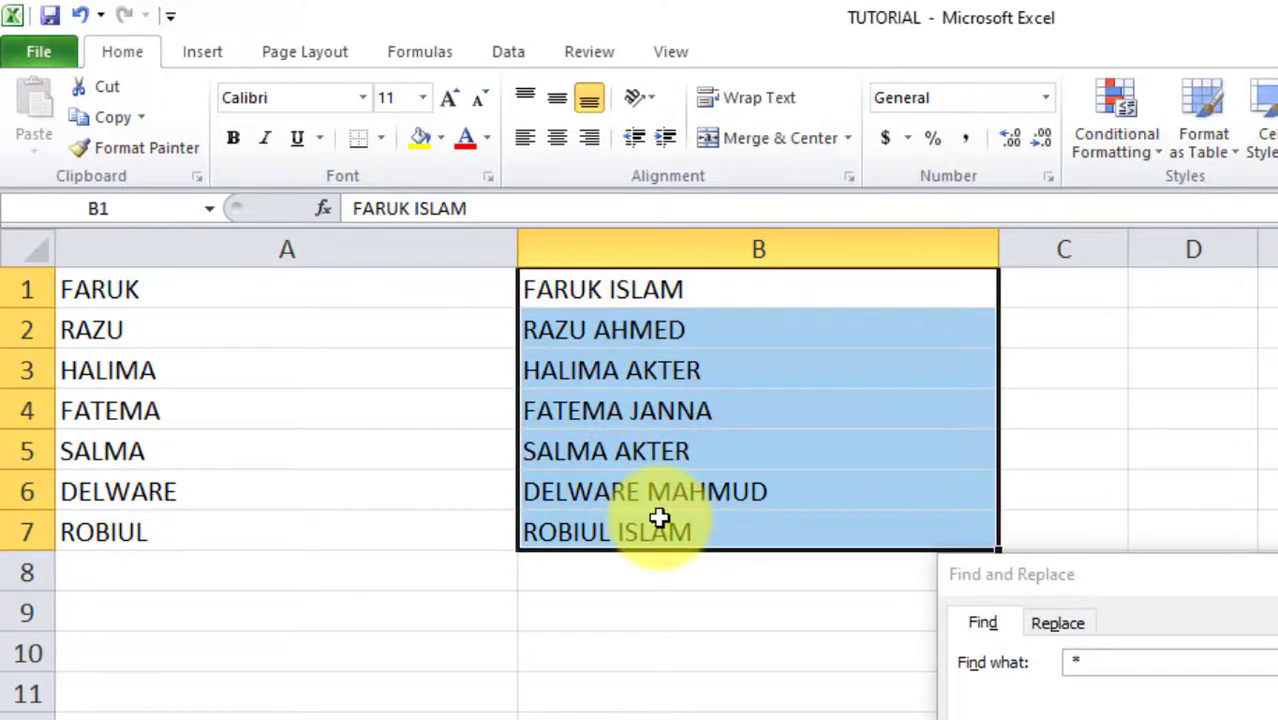
{"action": "key", "text": "Escape"}
{"action": "left_click", "coordinate": [684, 334]}
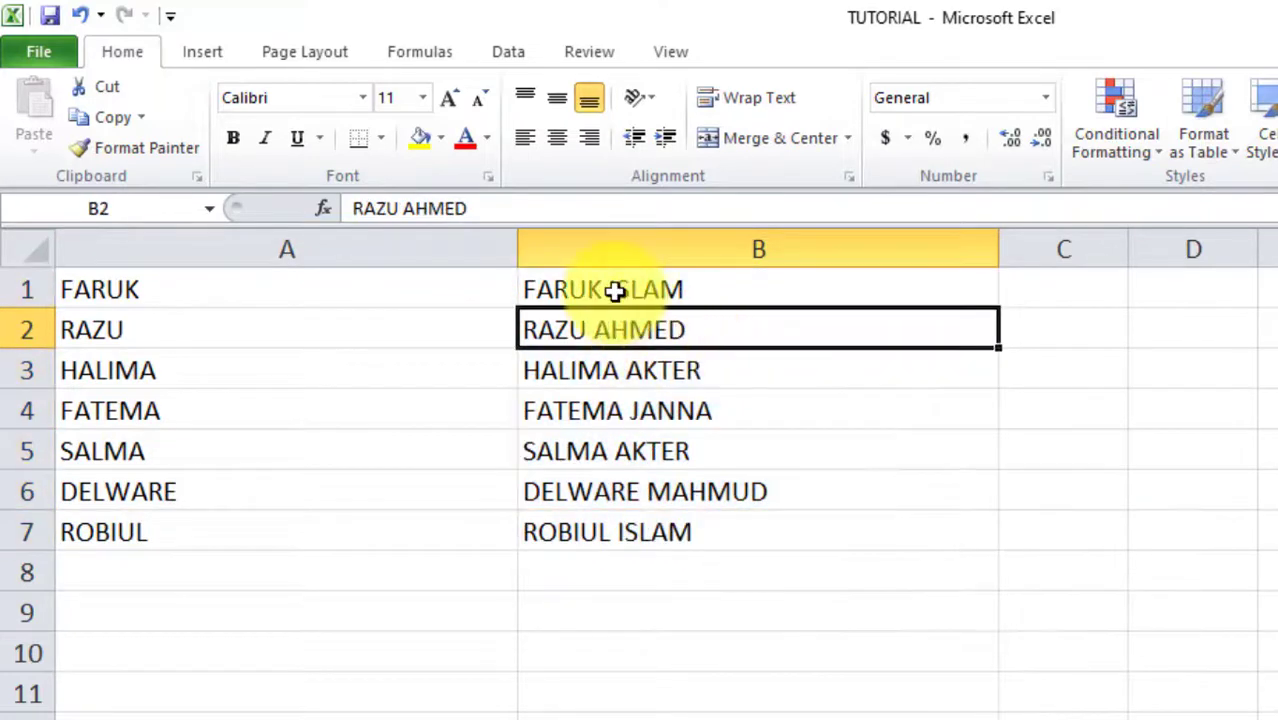
{"action": "left_click_drag", "start_coordinate": [614, 290], "coordinate": [607, 532]}
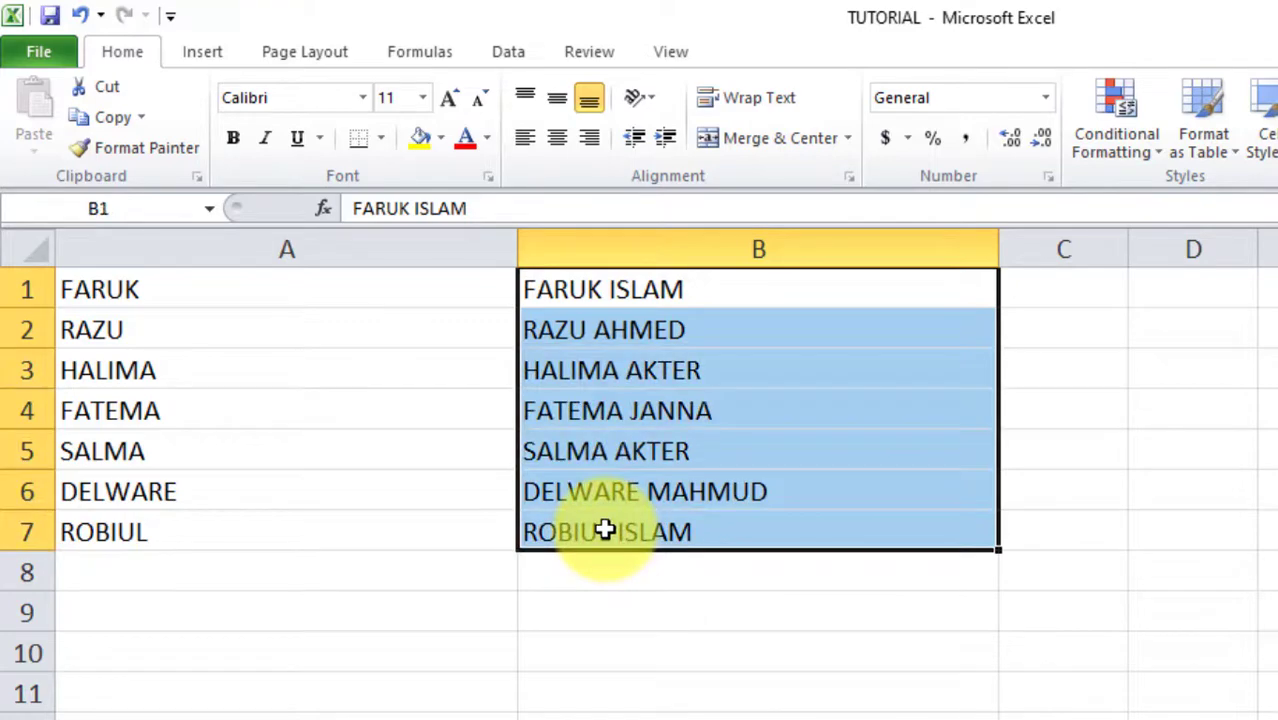
{"action": "key", "text": "ctrl+f"}
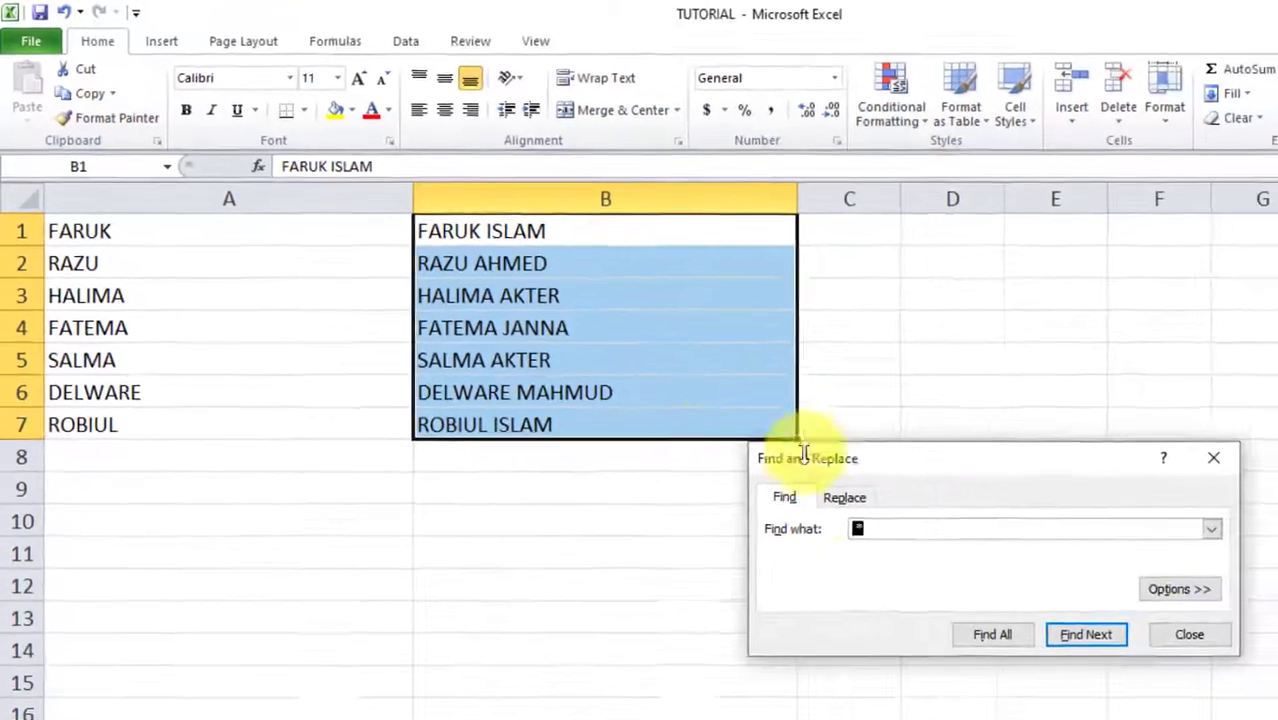
{"action": "left_click", "coordinate": [831, 490]}
{"action": "left_click_drag", "start_coordinate": [887, 453], "coordinate": [966, 360]}
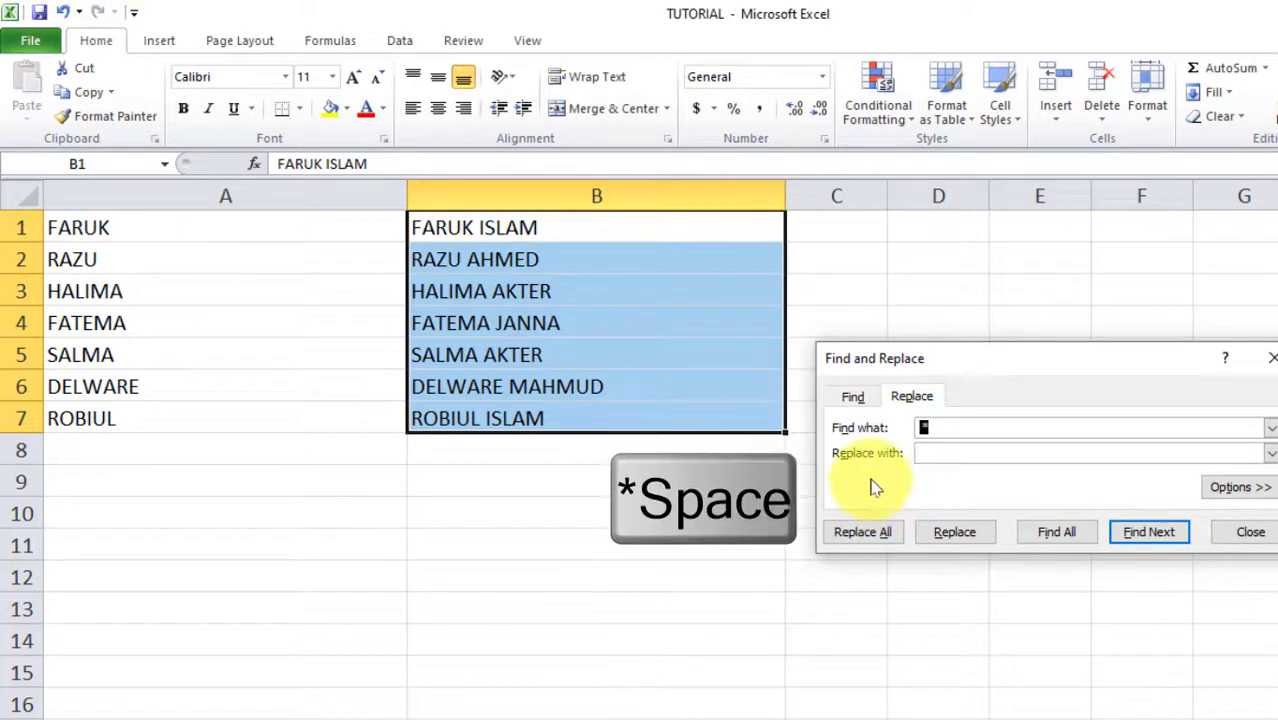
{"action": "type", "text": "*"}
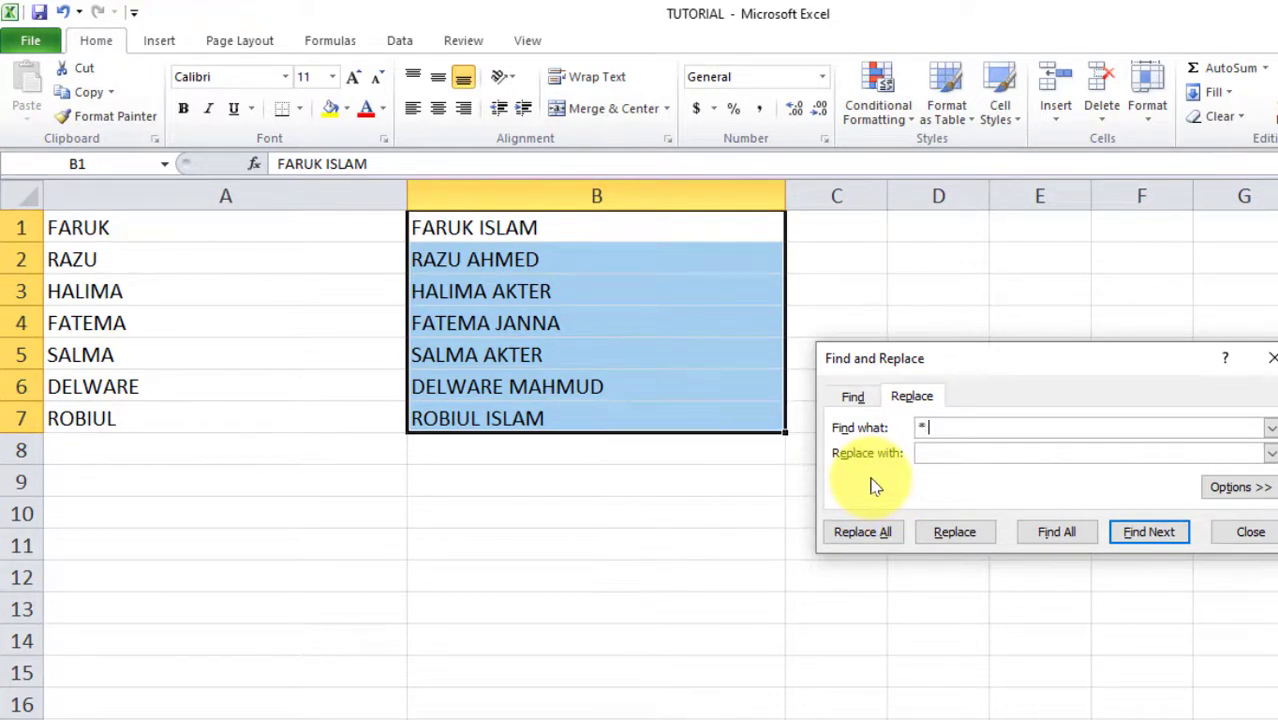
{"action": "left_click", "coordinate": [868, 534]}
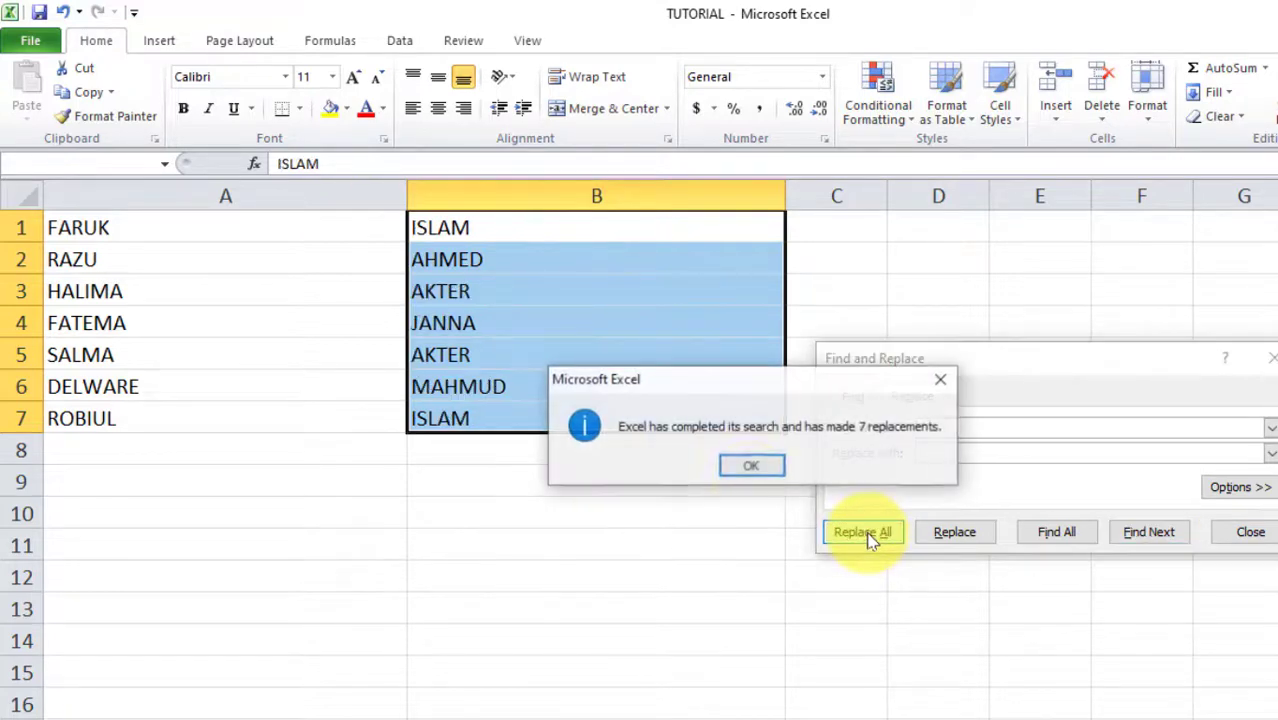
{"action": "left_click", "coordinate": [741, 466]}
{"action": "left_click", "coordinate": [450, 262]}
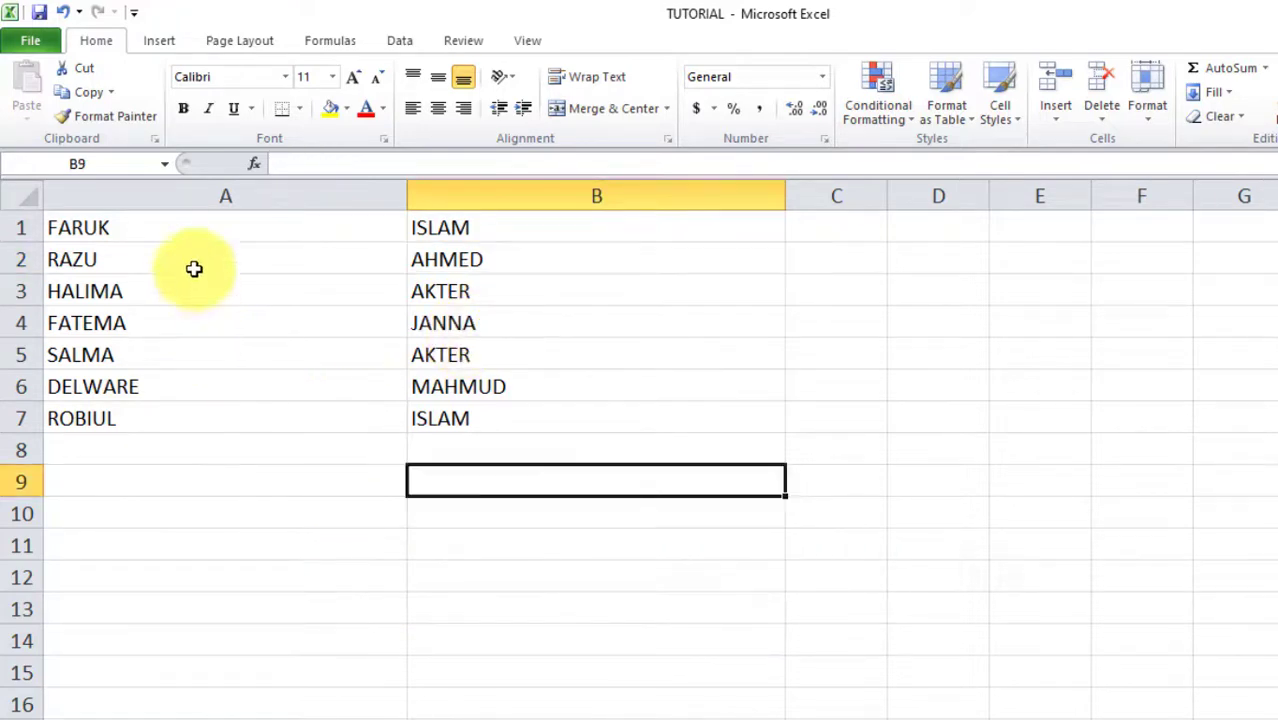
{"action": "left_click_drag", "start_coordinate": [180, 232], "coordinate": [489, 451]}
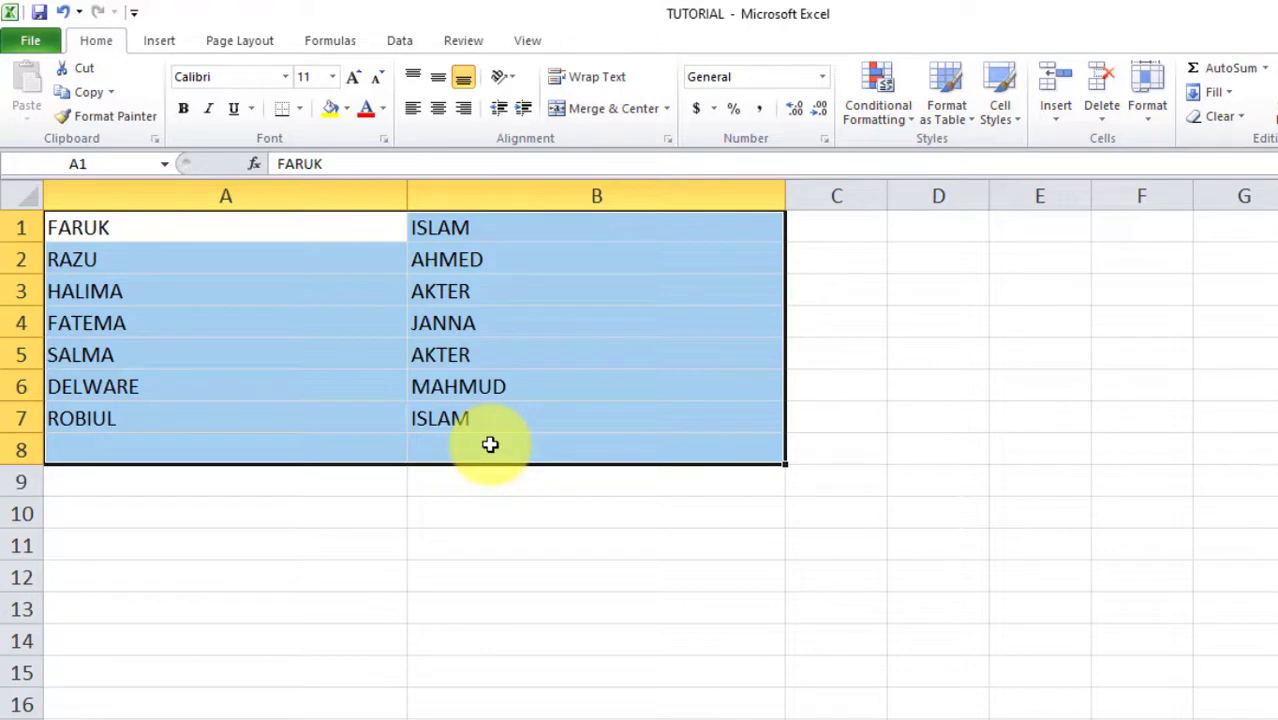
{"action": "left_click", "coordinate": [414, 377]}
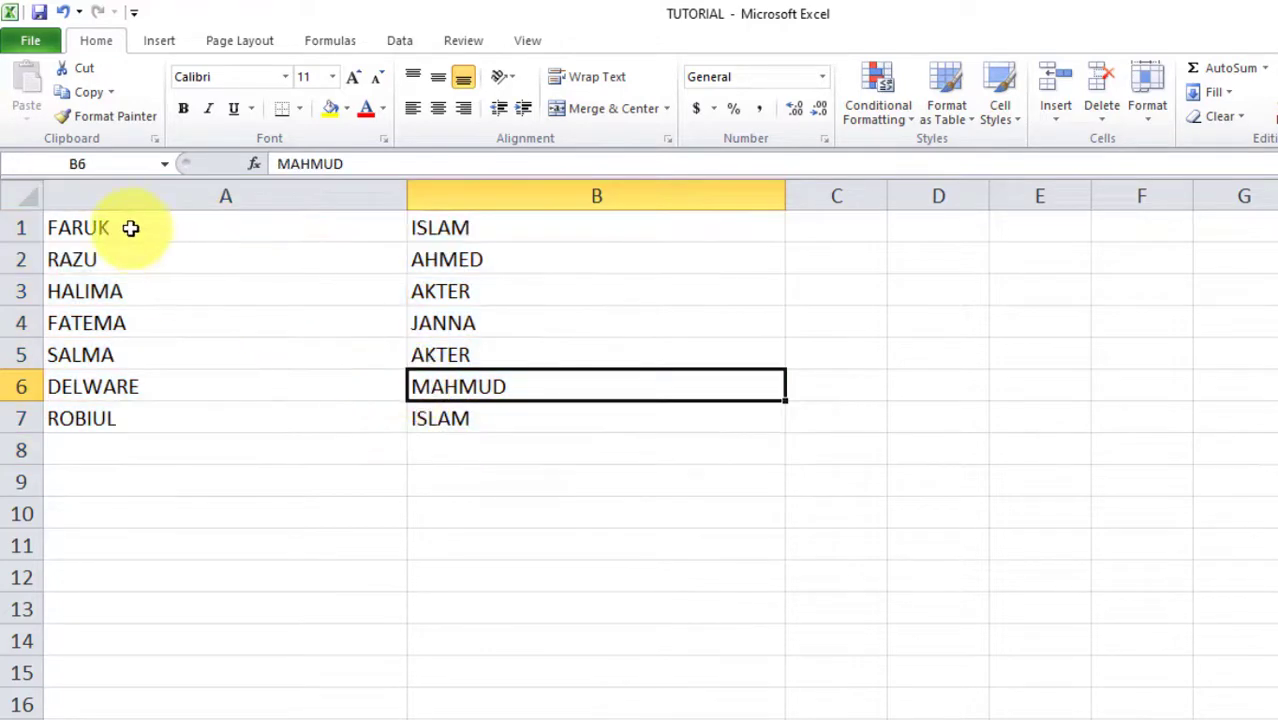
{"action": "left_click_drag", "start_coordinate": [128, 229], "coordinate": [457, 419]}
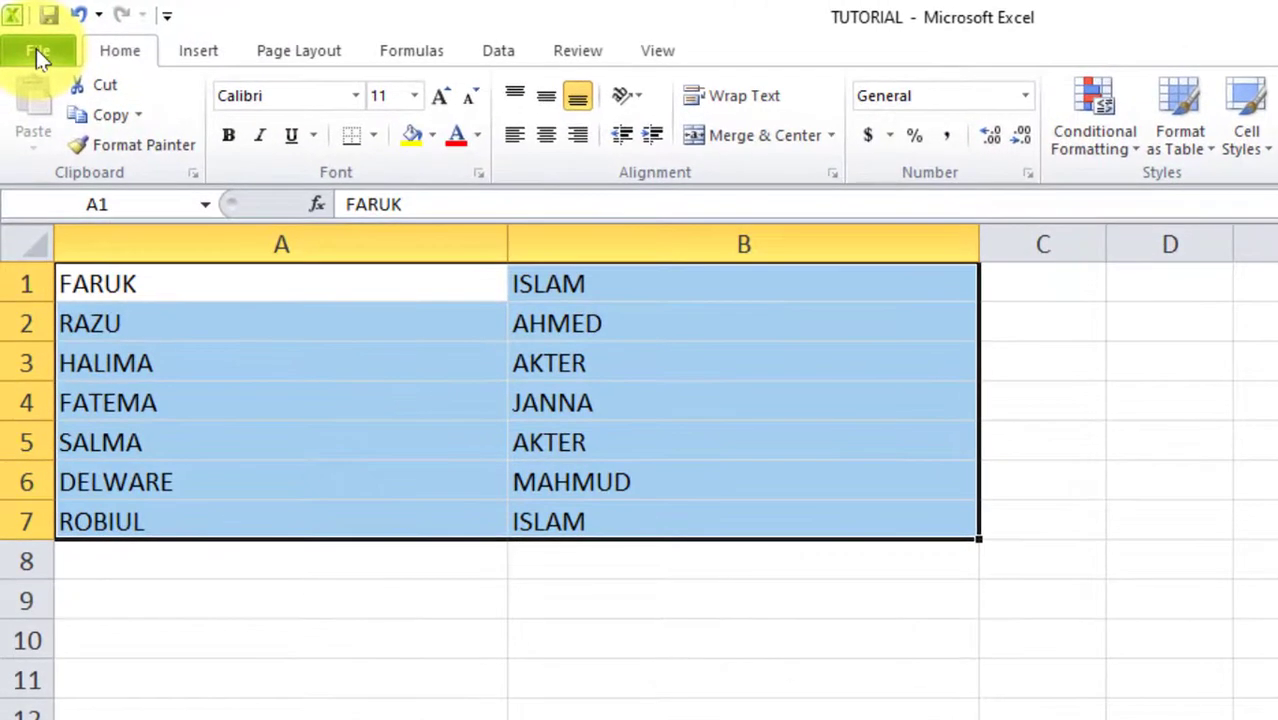
Start Save As to the Desktop named 'Password' and open Tools > General Options
{"action": "left_click", "coordinate": [36, 52]}
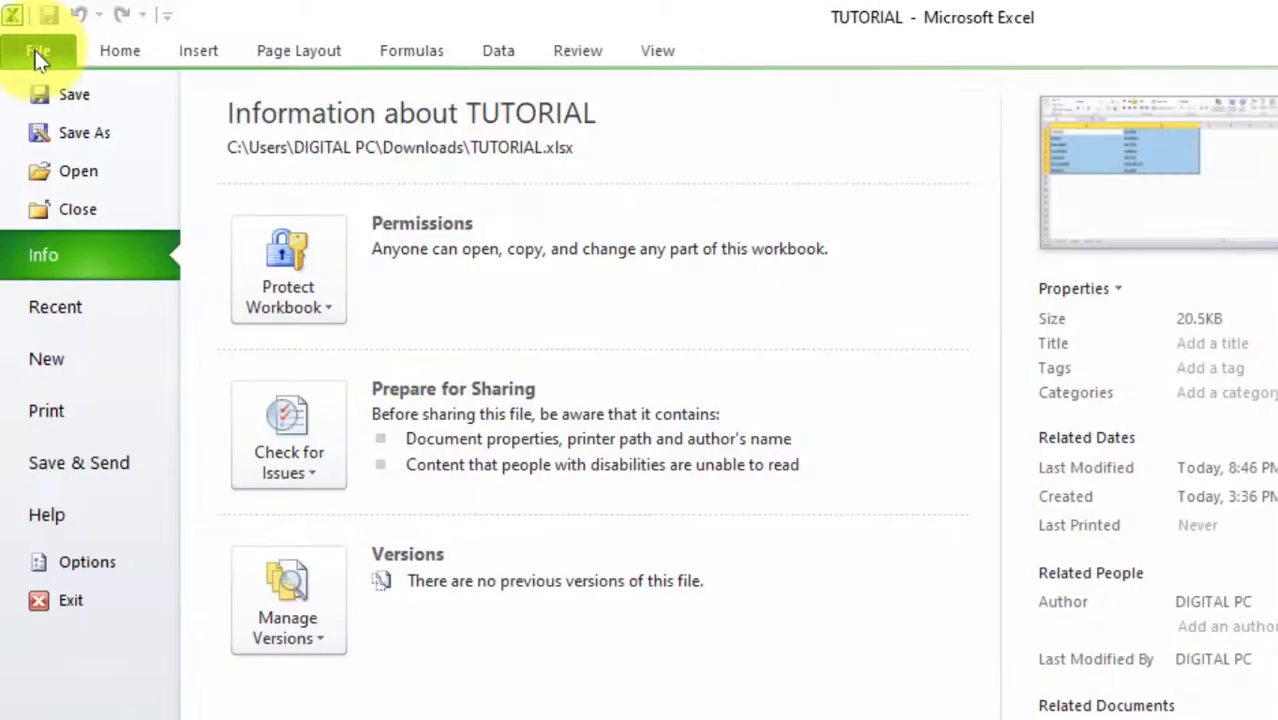
{"action": "left_click", "coordinate": [95, 143]}
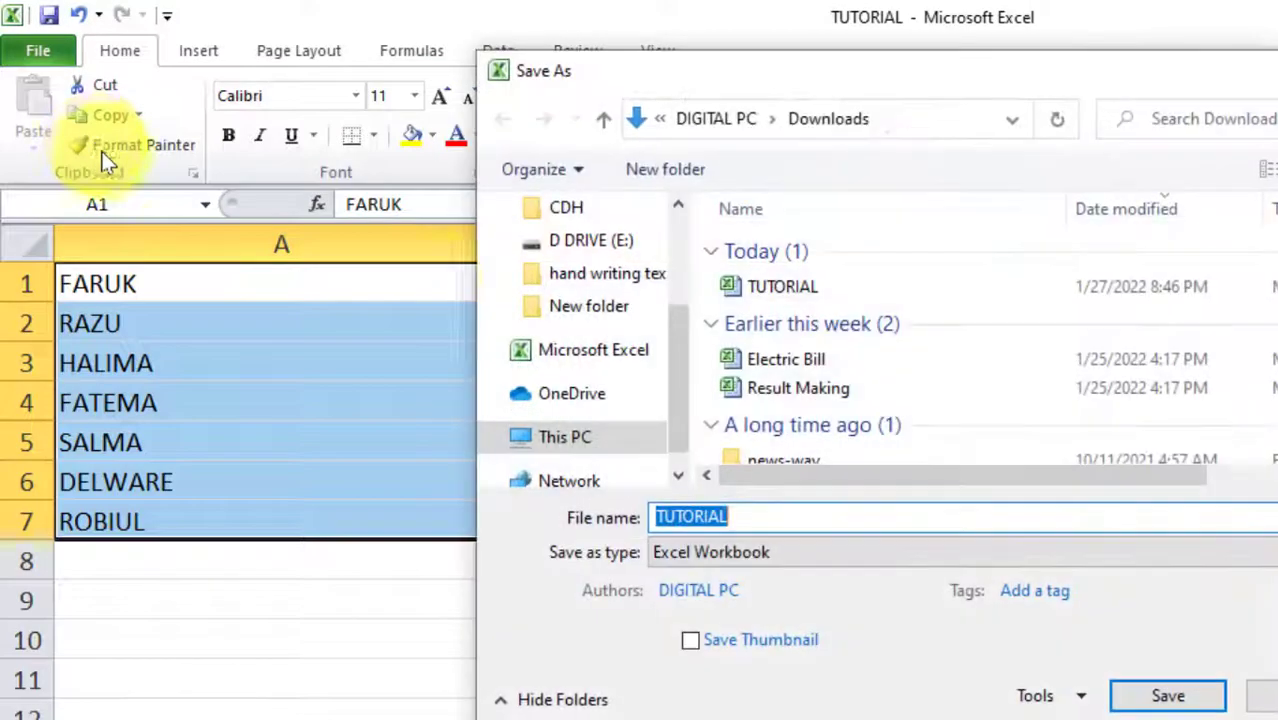
{"action": "left_click_drag", "start_coordinate": [682, 349], "coordinate": [679, 214]}
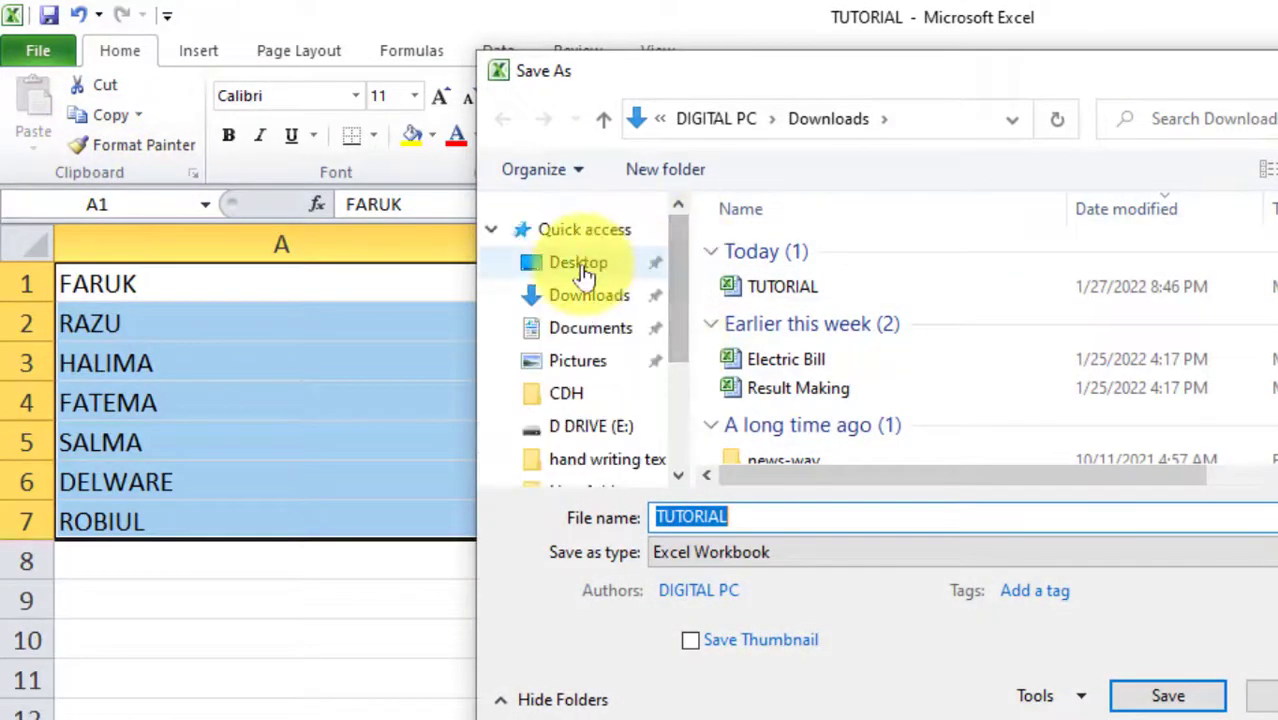
{"action": "left_click", "coordinate": [545, 262]}
{"action": "left_click_drag", "start_coordinate": [736, 520], "coordinate": [610, 513]}
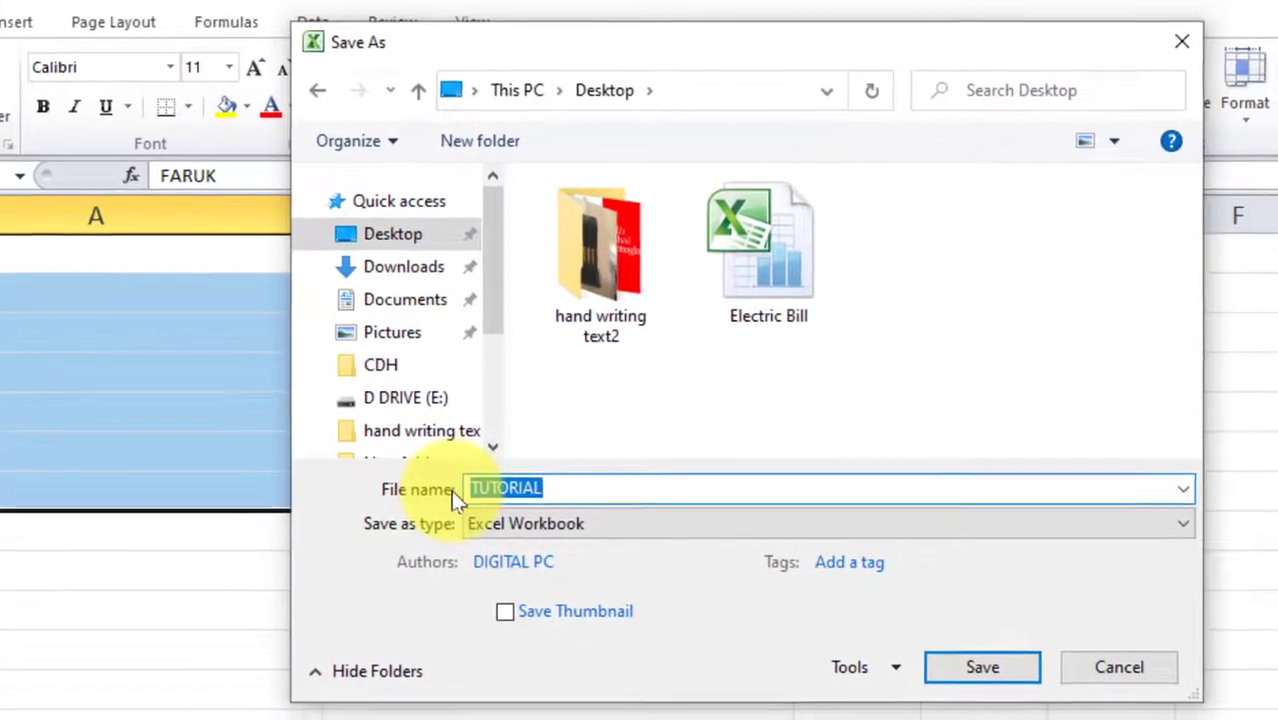
{"action": "type", "text": "Password"}
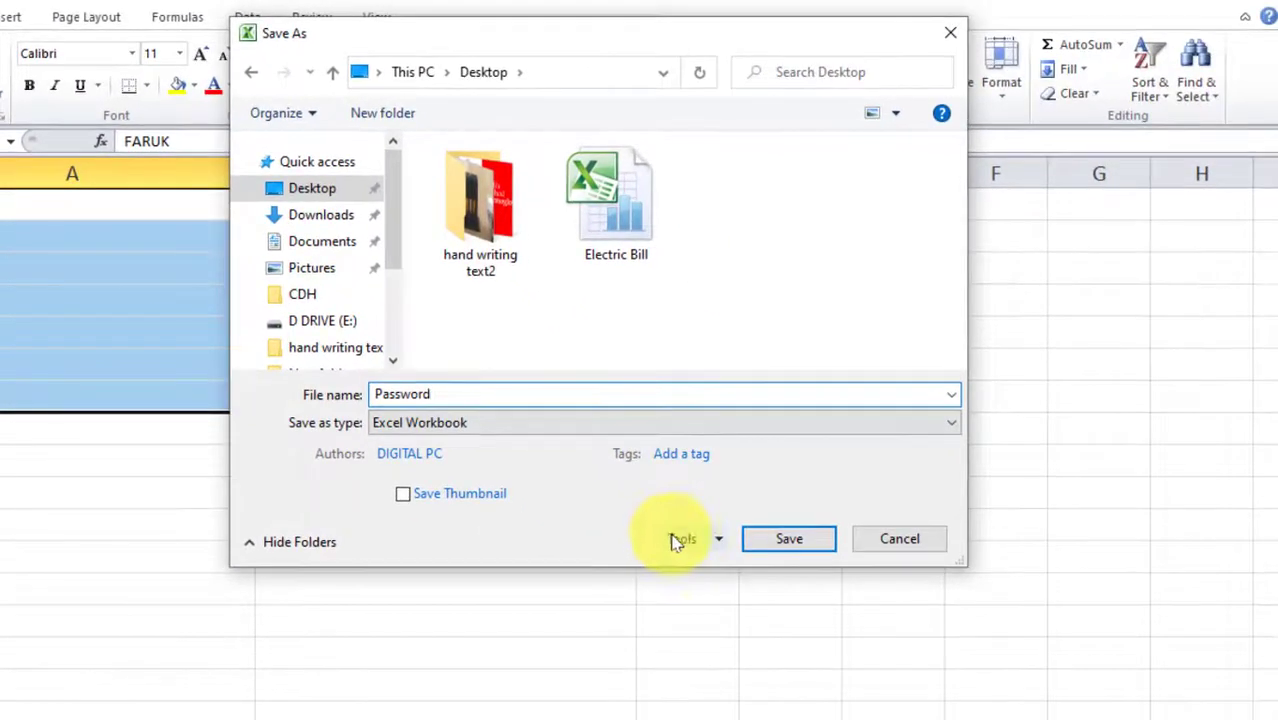
{"action": "left_click", "coordinate": [858, 667]}
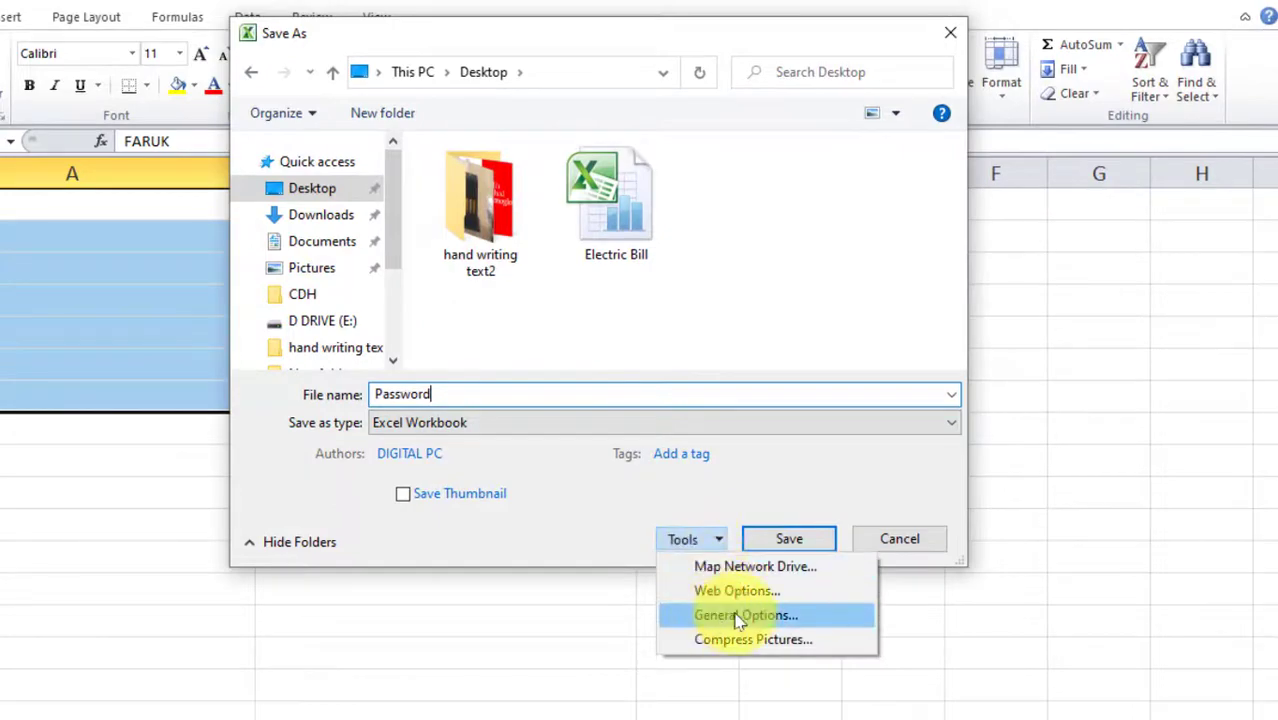
{"action": "left_click", "coordinate": [738, 617]}
Enter a password to open and a password to modify, confirm both, and save
{"action": "left_click_drag", "start_coordinate": [642, 228], "coordinate": [502, 110]}
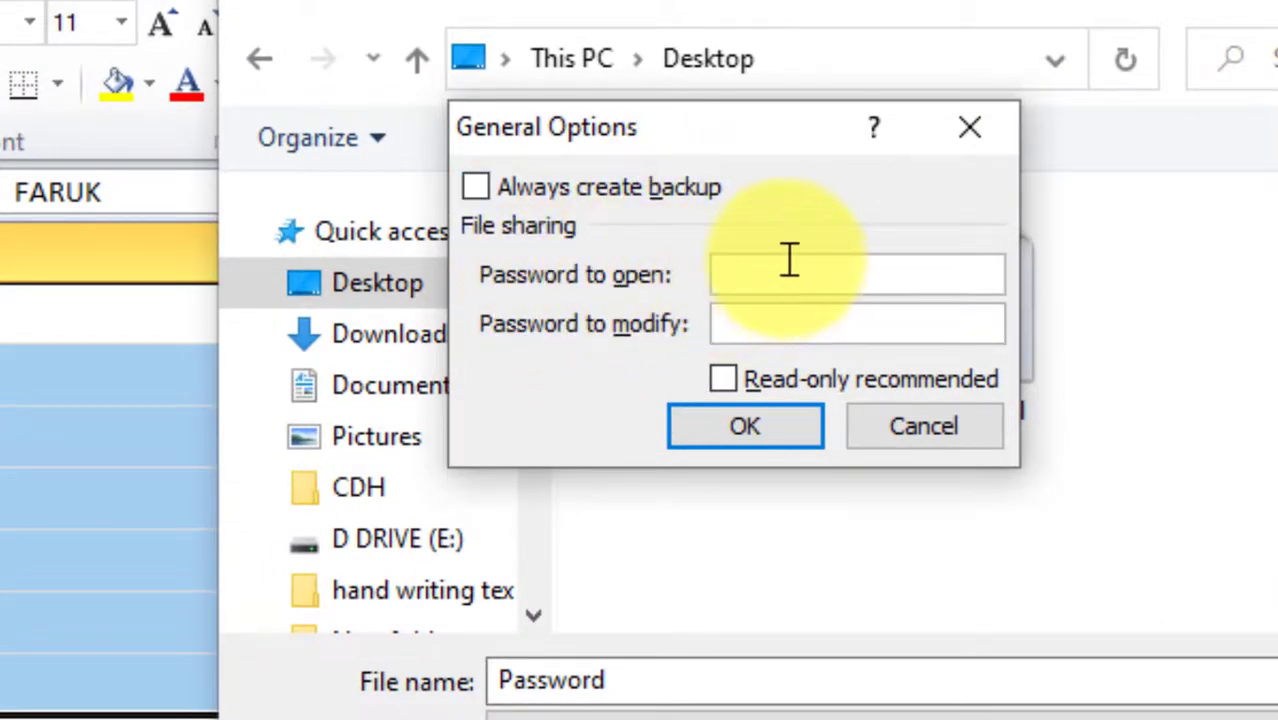
{"action": "type", "text": "12345"}
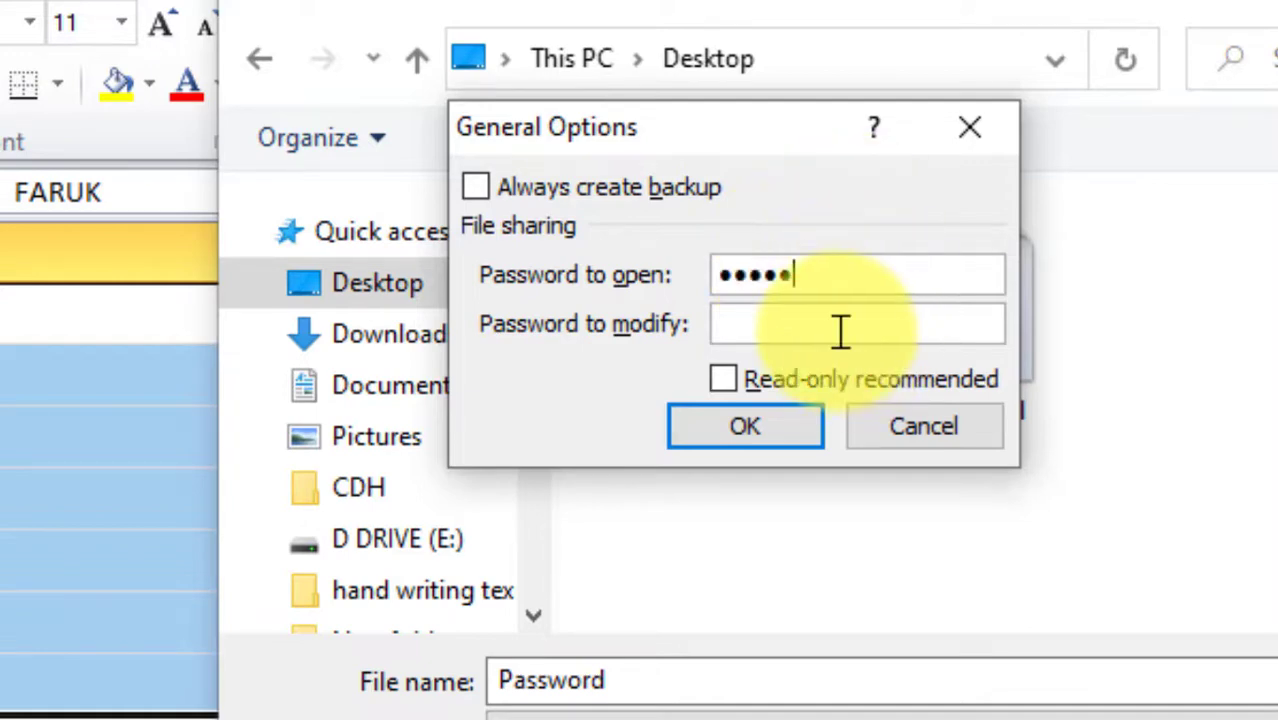
{"action": "left_click", "coordinate": [838, 323]}
{"action": "type", "text": "12345"}
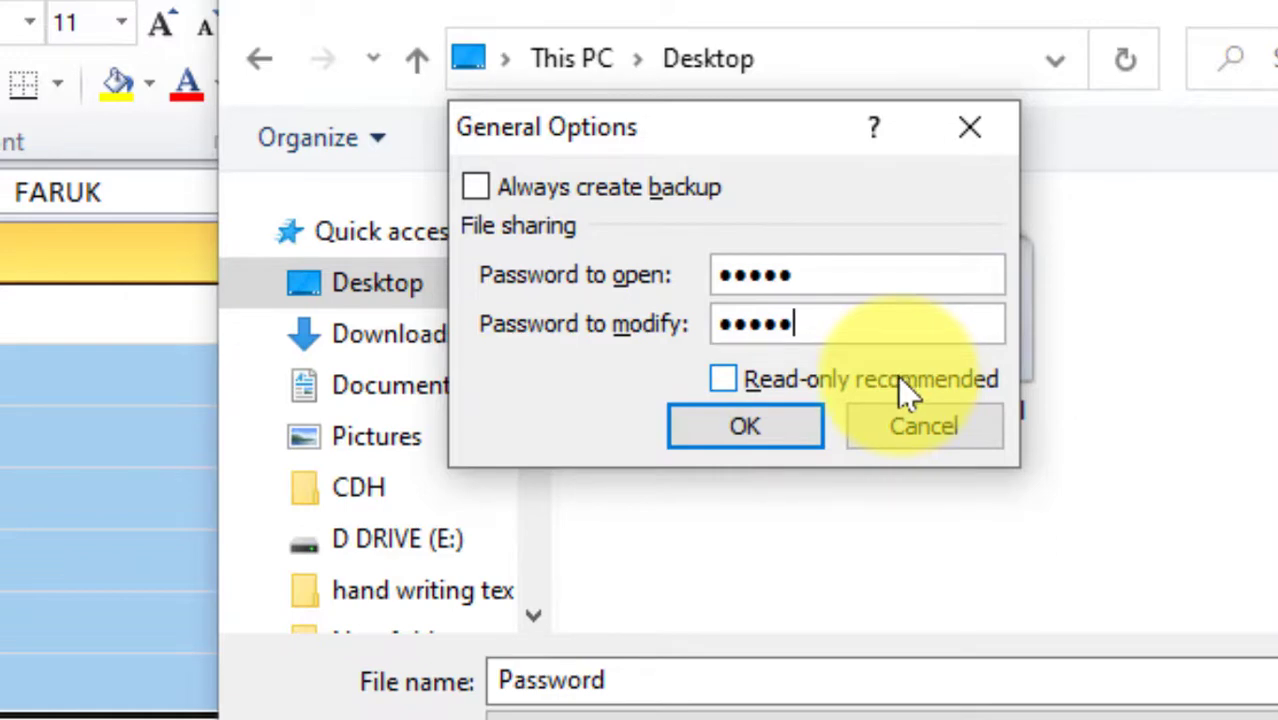
{"action": "left_click", "coordinate": [715, 438]}
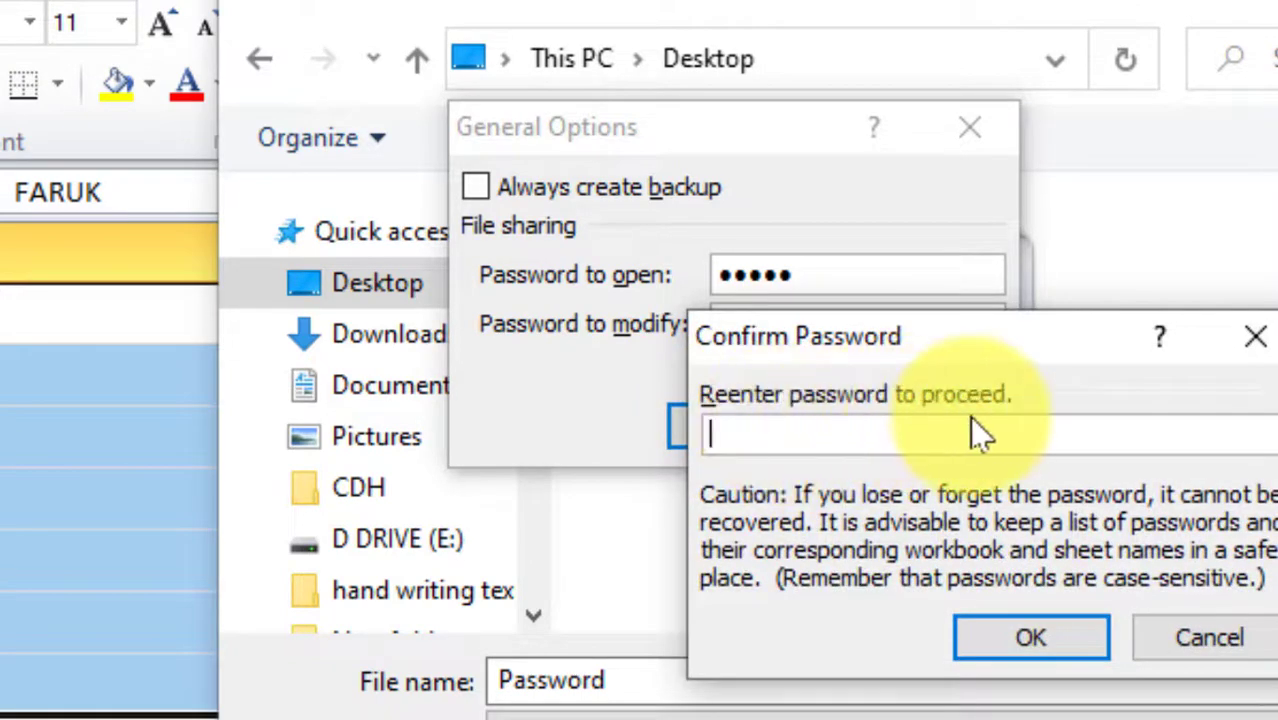
{"action": "type", "text": "12345"}
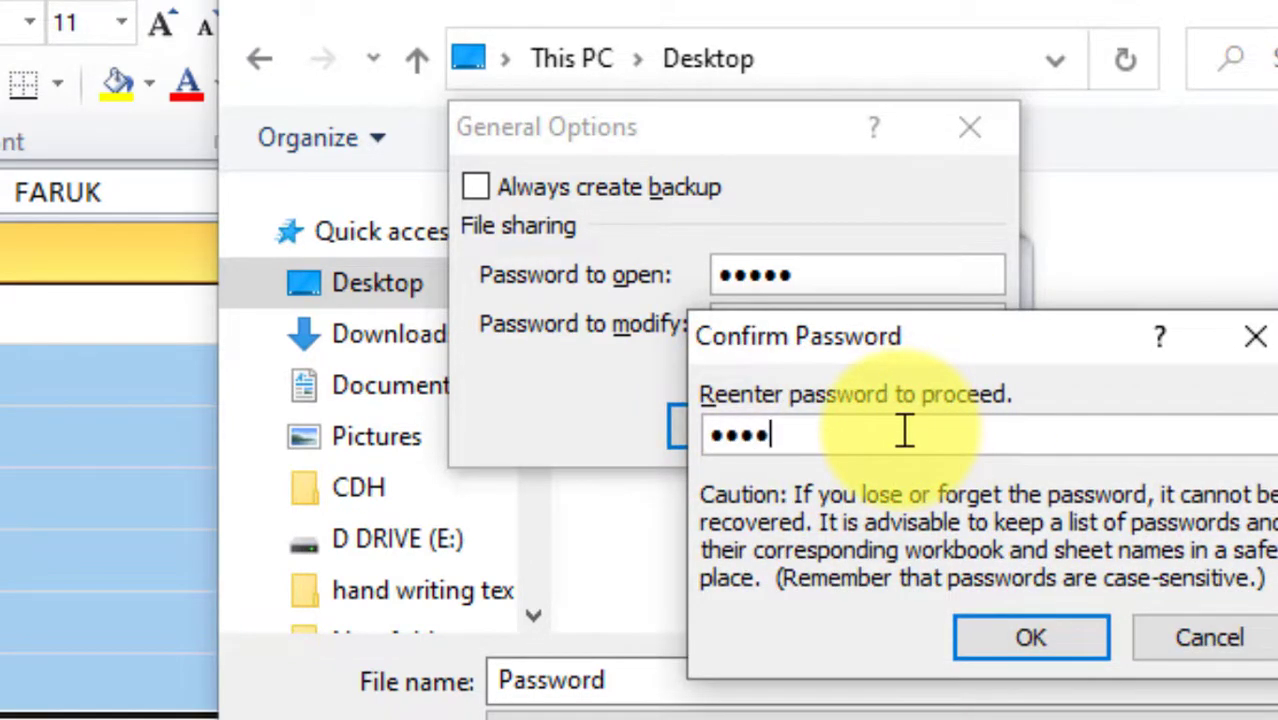
{"action": "left_click", "coordinate": [1066, 640]}
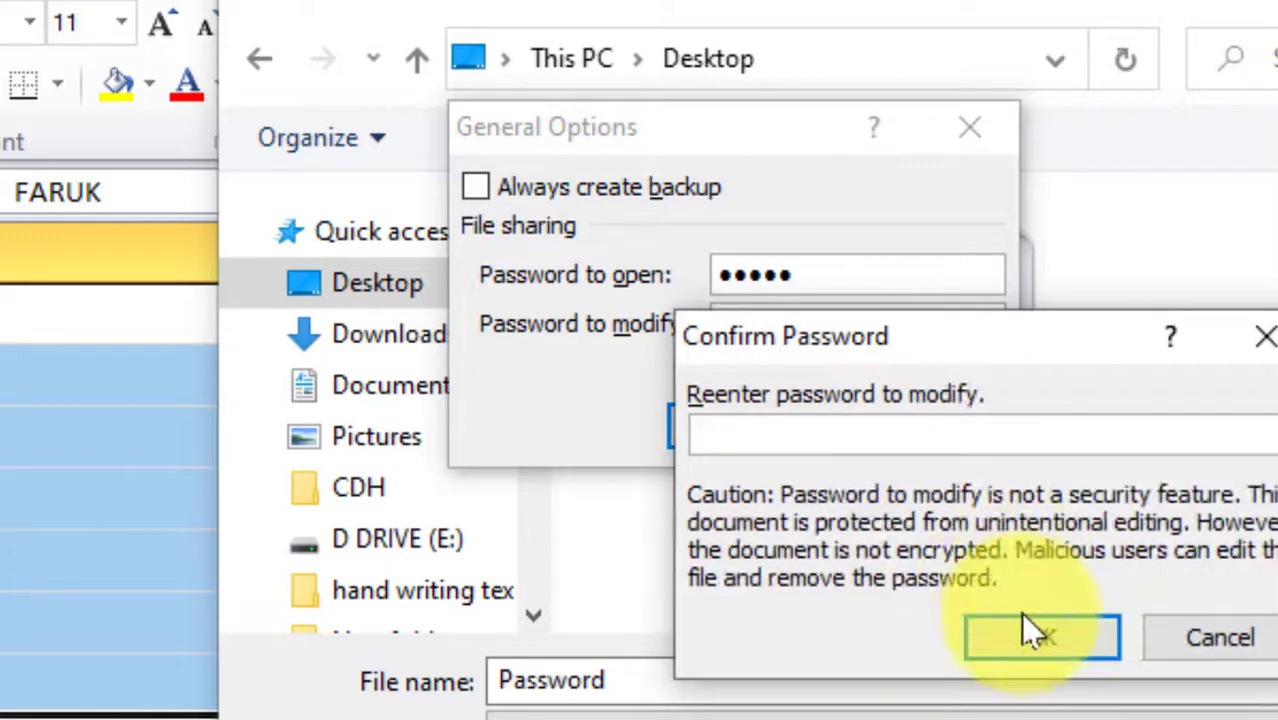
{"action": "type", "text": "12345"}
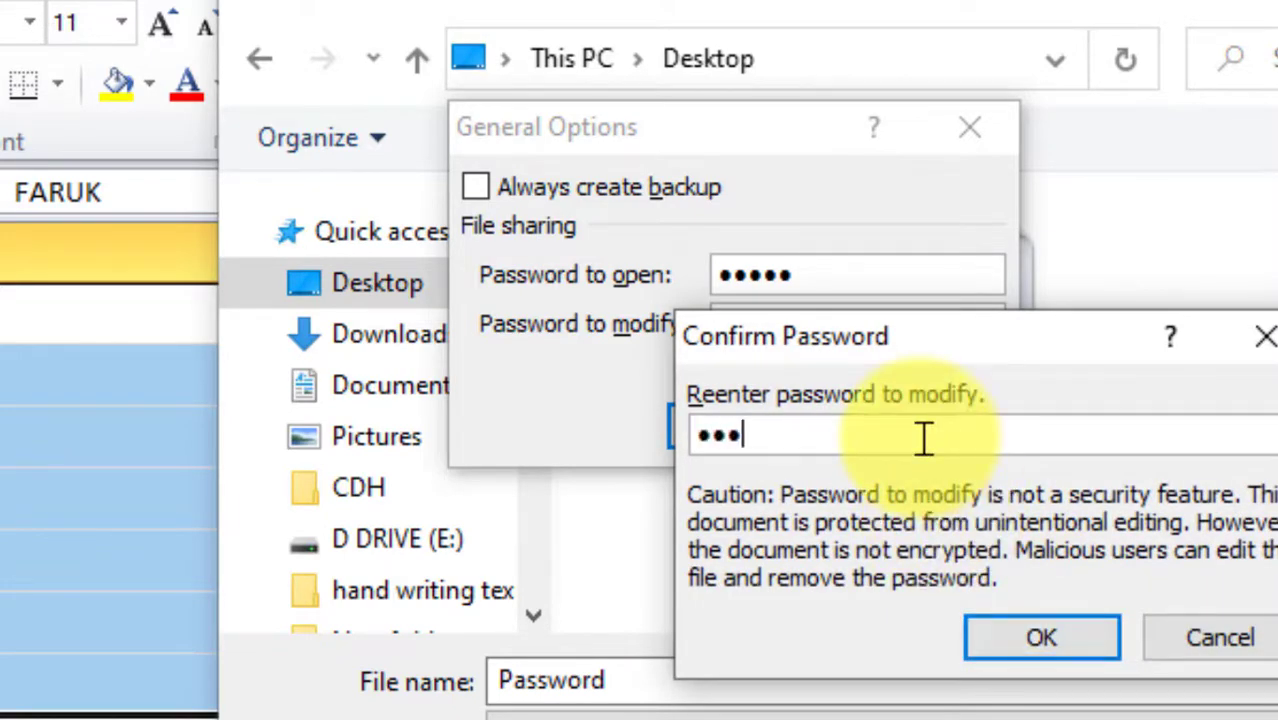
{"action": "left_click", "coordinate": [1048, 645]}
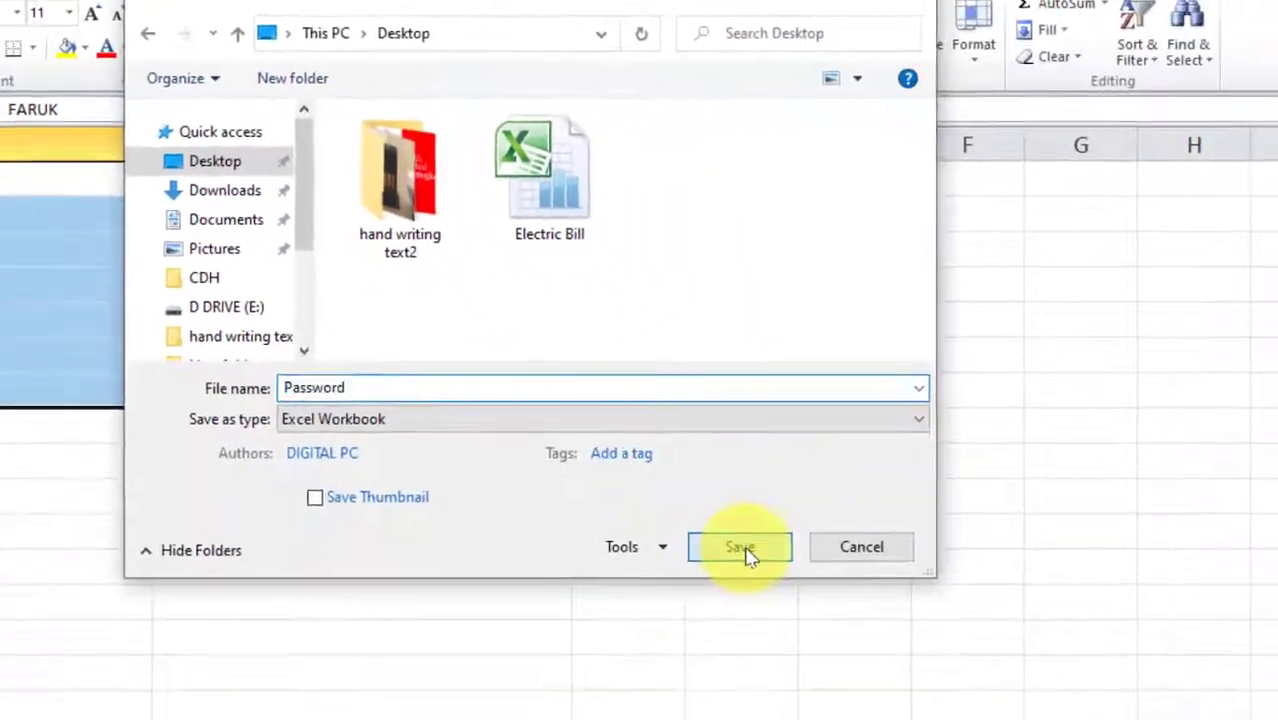
{"action": "left_click", "coordinate": [745, 552]}
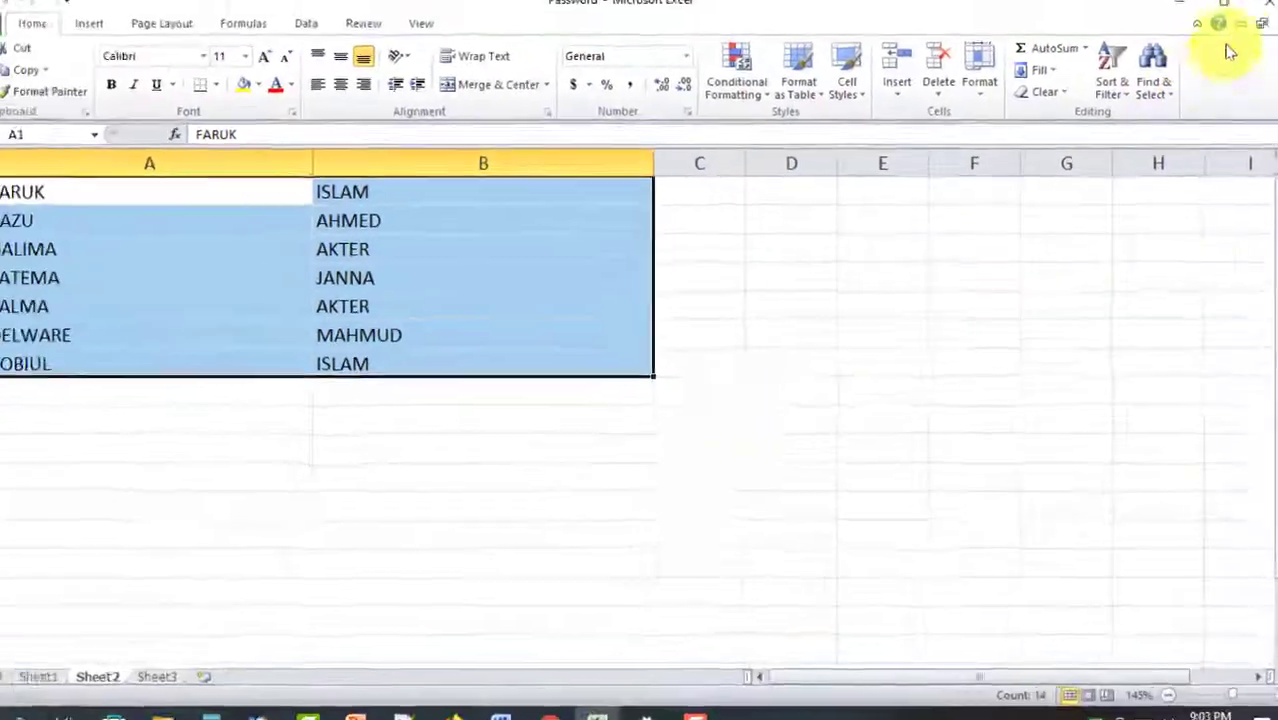
Close the Password workbook and Excel, discarding changes to Electric Bill
{"action": "left_click", "coordinate": [1252, 16]}
{"action": "left_click", "coordinate": [1252, 16]}
{"action": "left_click", "coordinate": [639, 371]}
Reopen Password from the Desktop, entering the open password and then the modify password
{"action": "double_click", "coordinate": [31, 513]}
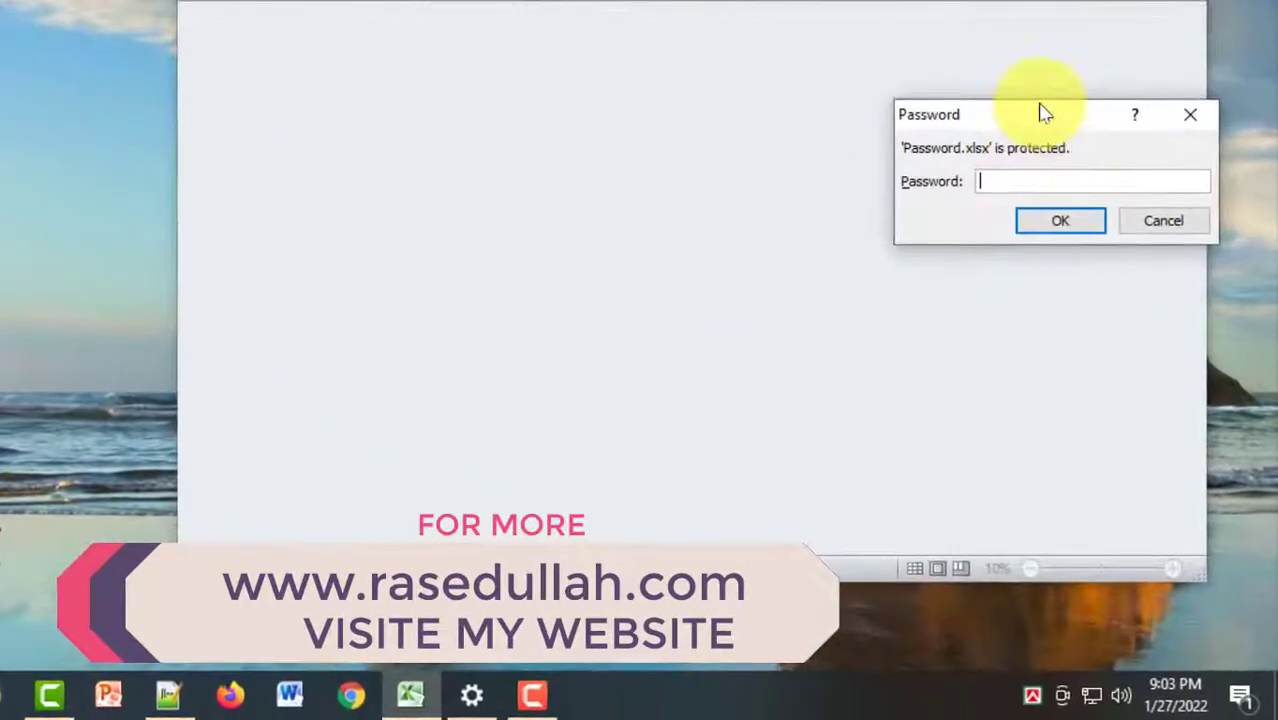
{"action": "left_click_drag", "start_coordinate": [1093, 264], "coordinate": [760, 283]}
{"action": "left_click_drag", "start_coordinate": [607, 158], "coordinate": [605, 110]}
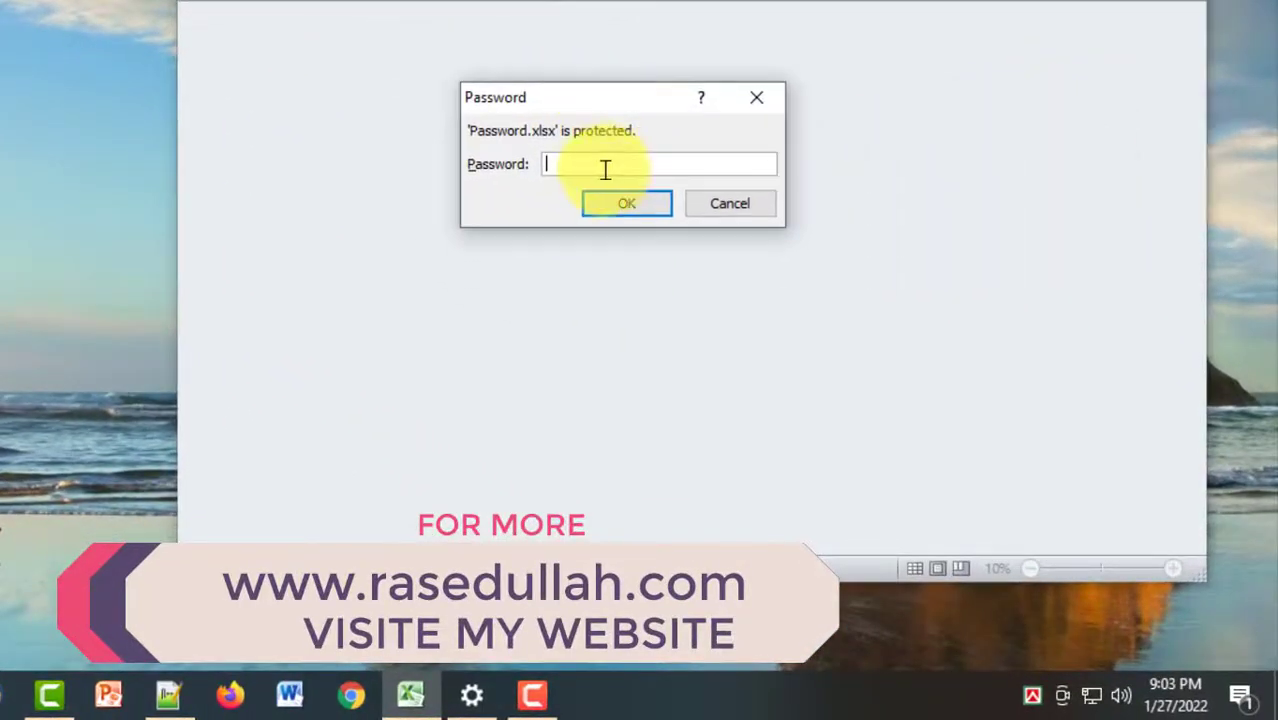
{"action": "type", "text": "12345"}
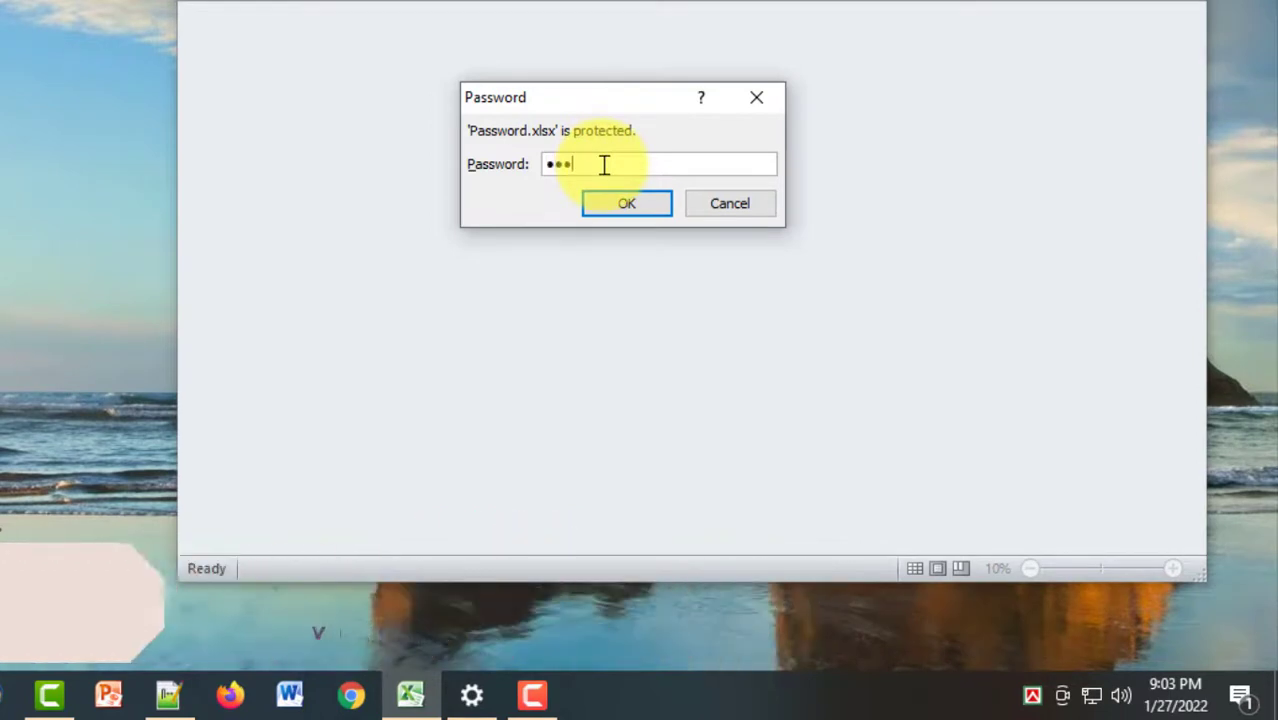
{"action": "left_click", "coordinate": [622, 206]}
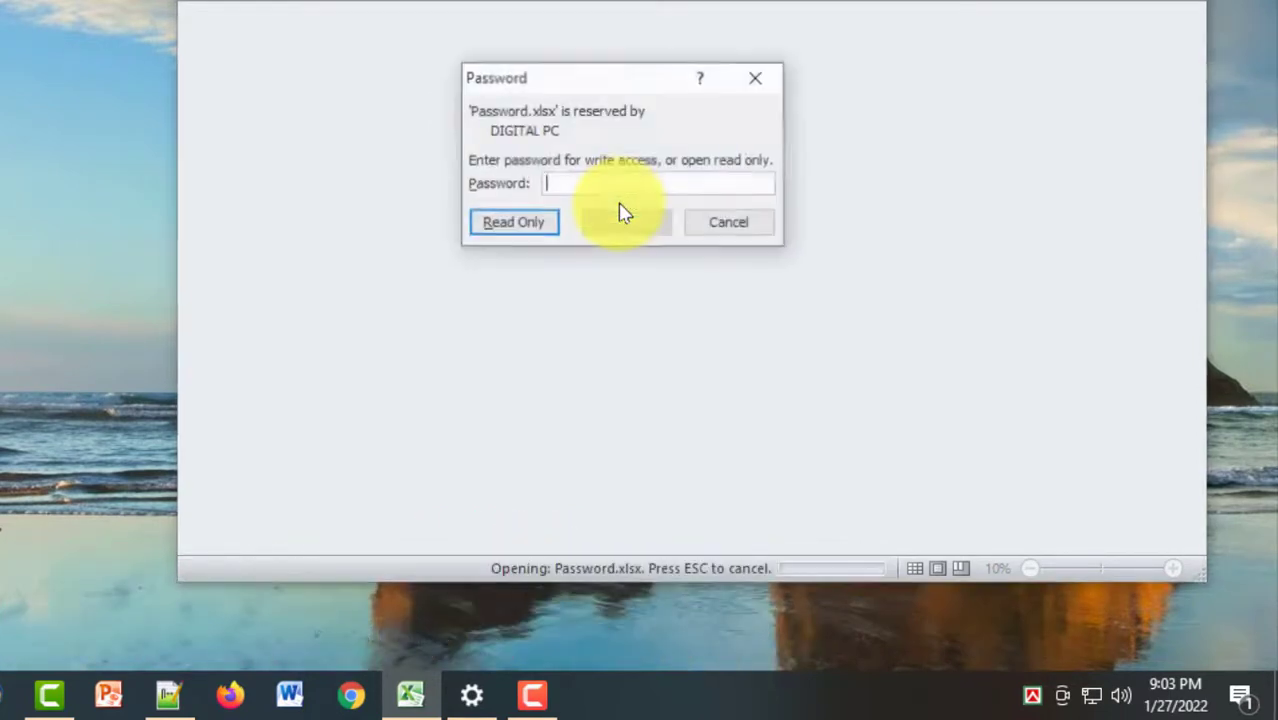
{"action": "type", "text": "12345"}
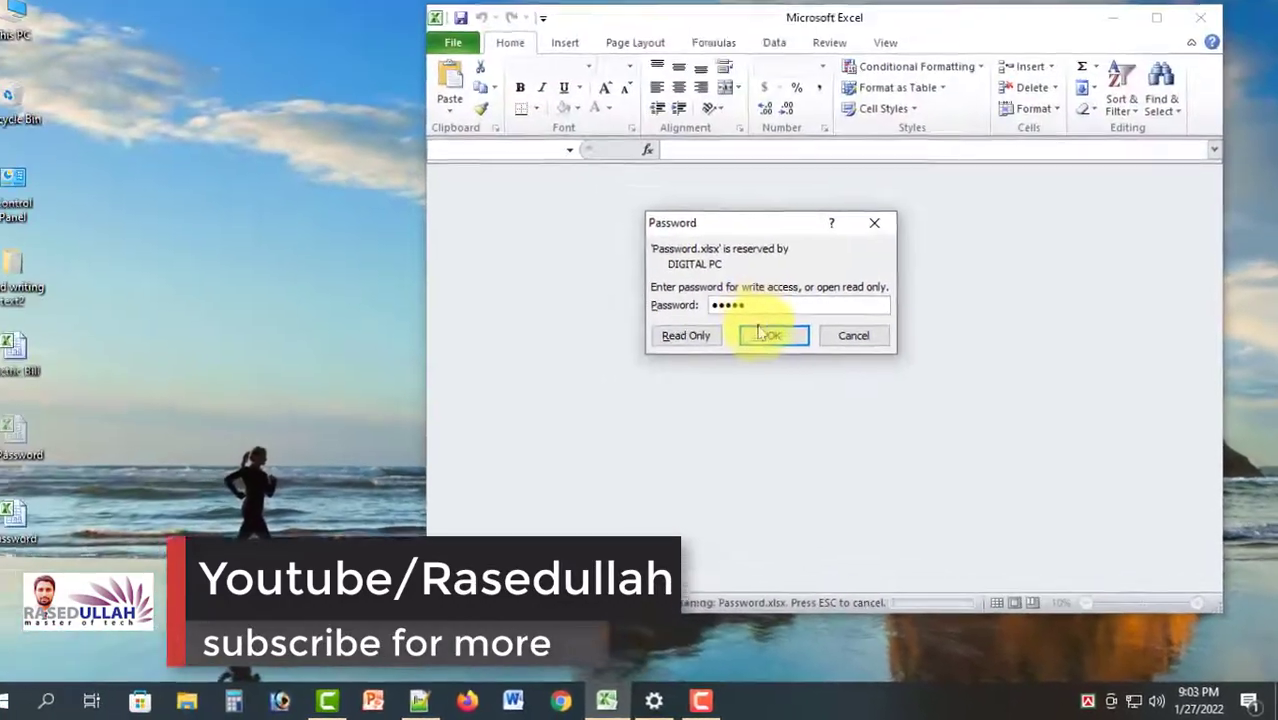
{"action": "left_click", "coordinate": [760, 333]}
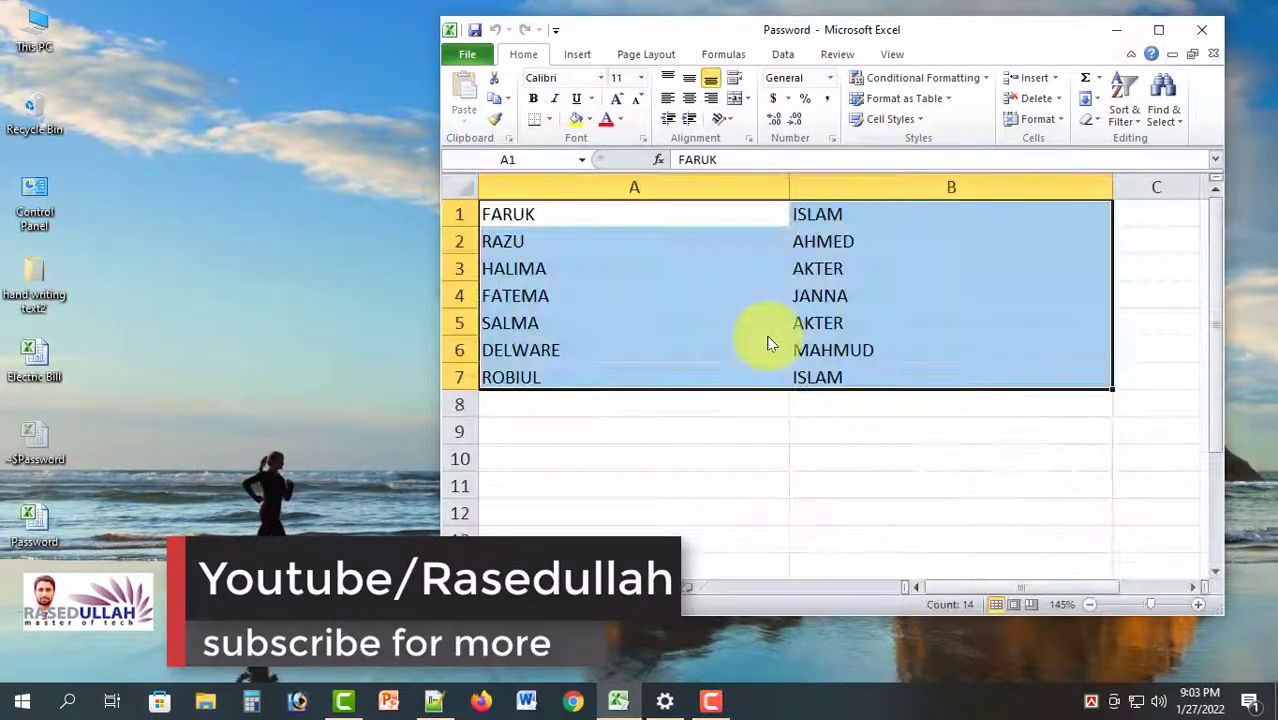
Maximize the Password workbook window and deselect the name table
{"action": "left_click", "coordinate": [1153, 24]}
{"action": "left_click", "coordinate": [487, 431]}
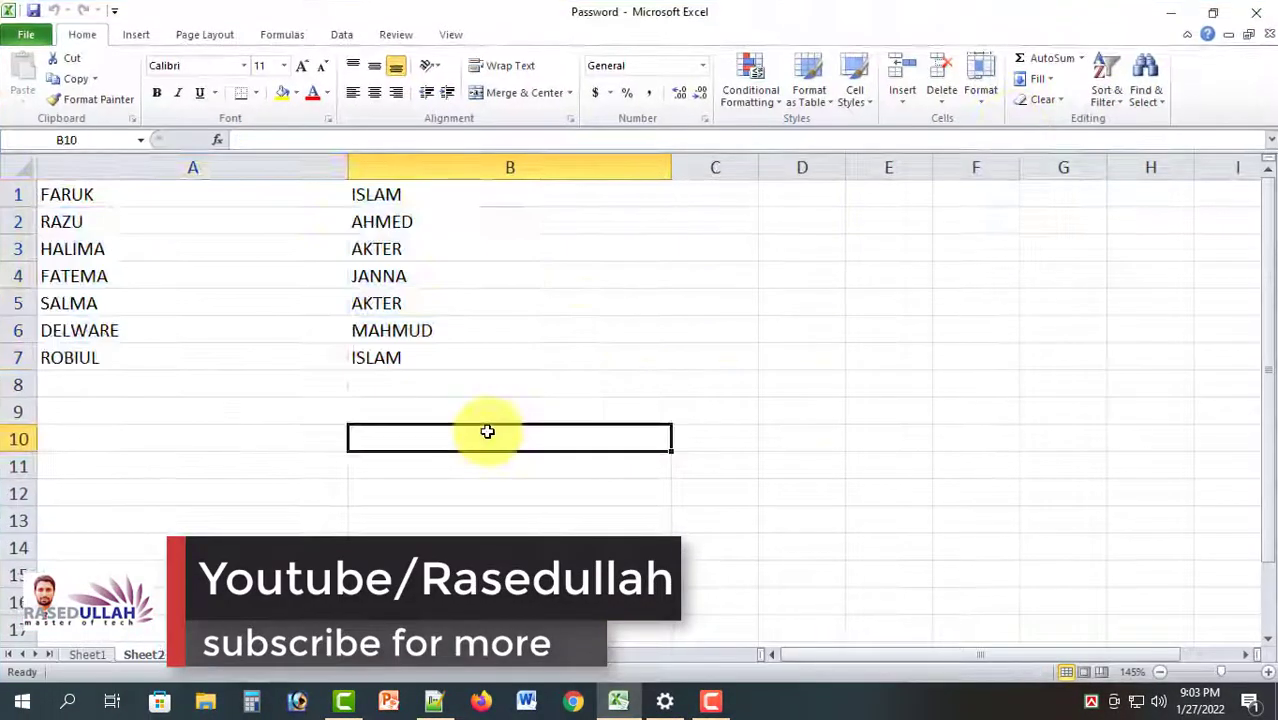